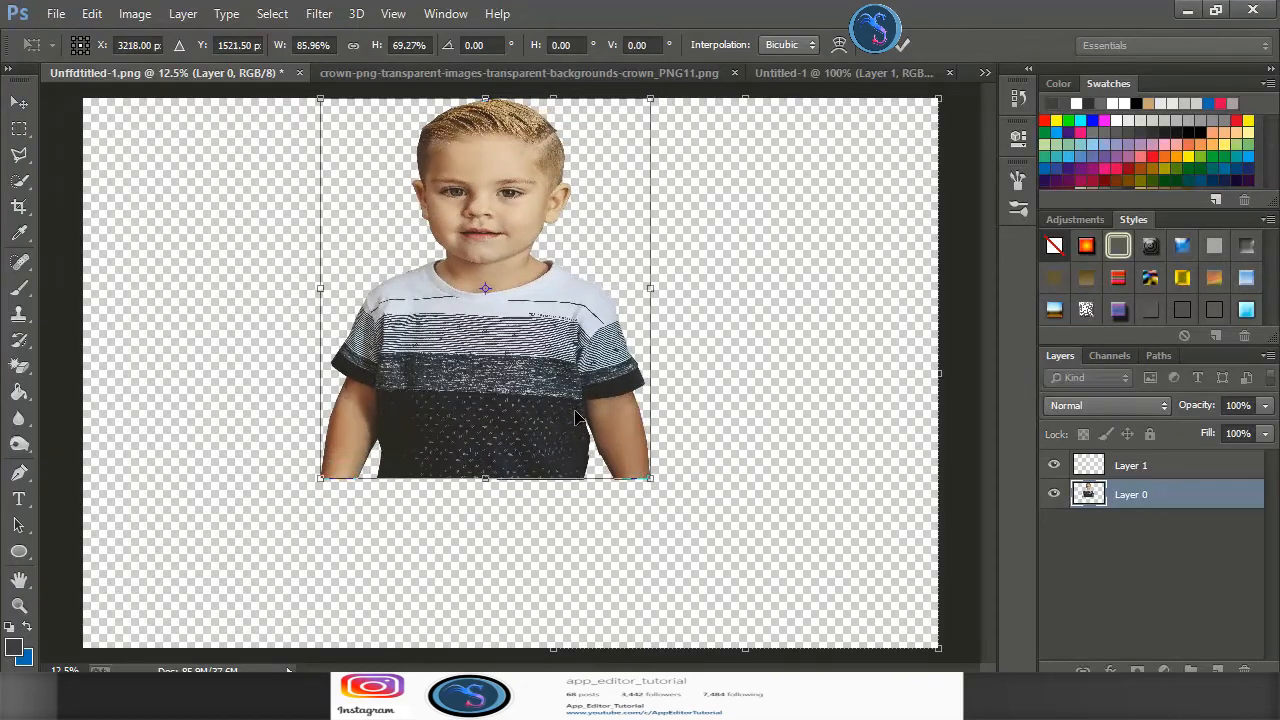
Move the boy cutout to about the middle of the canvas and fill Layer 1 with dark grey using the Paint Bucket
{"action": "left_click_drag", "start_coordinate": [557, 418], "coordinate": [601, 499]}
{"action": "left_click", "coordinate": [899, 44]}
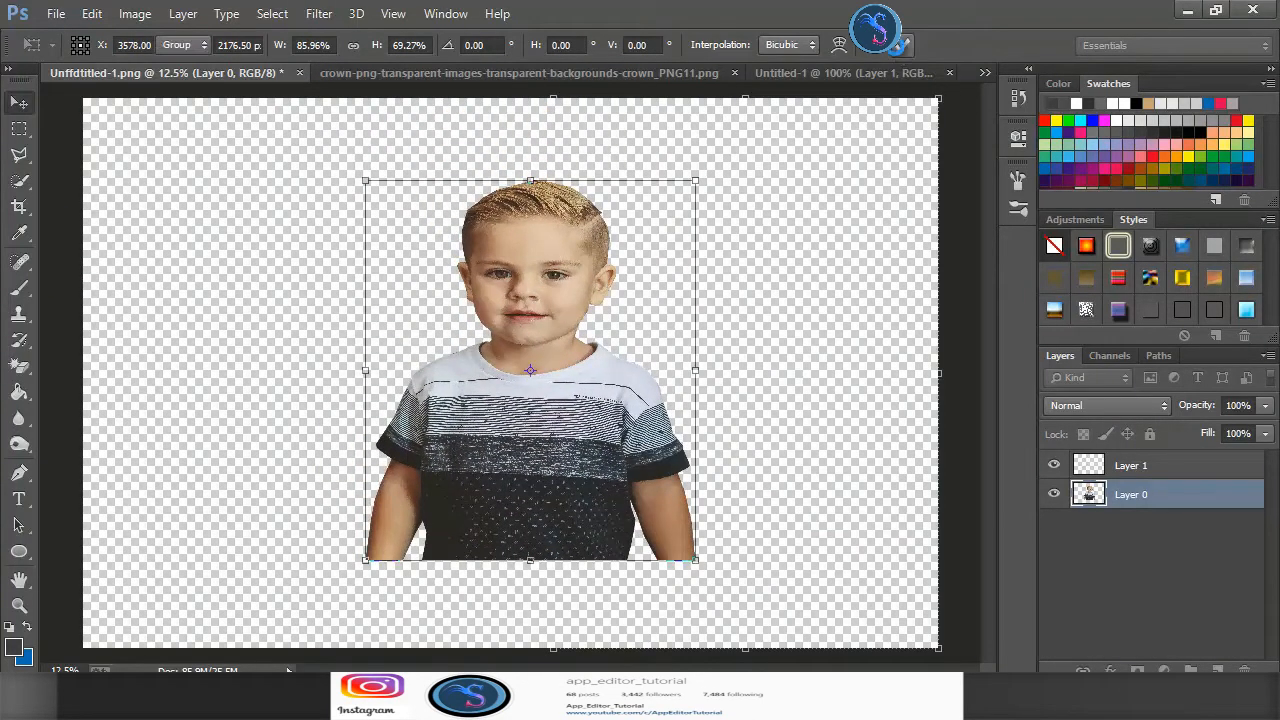
{"action": "left_click", "coordinate": [1130, 467]}
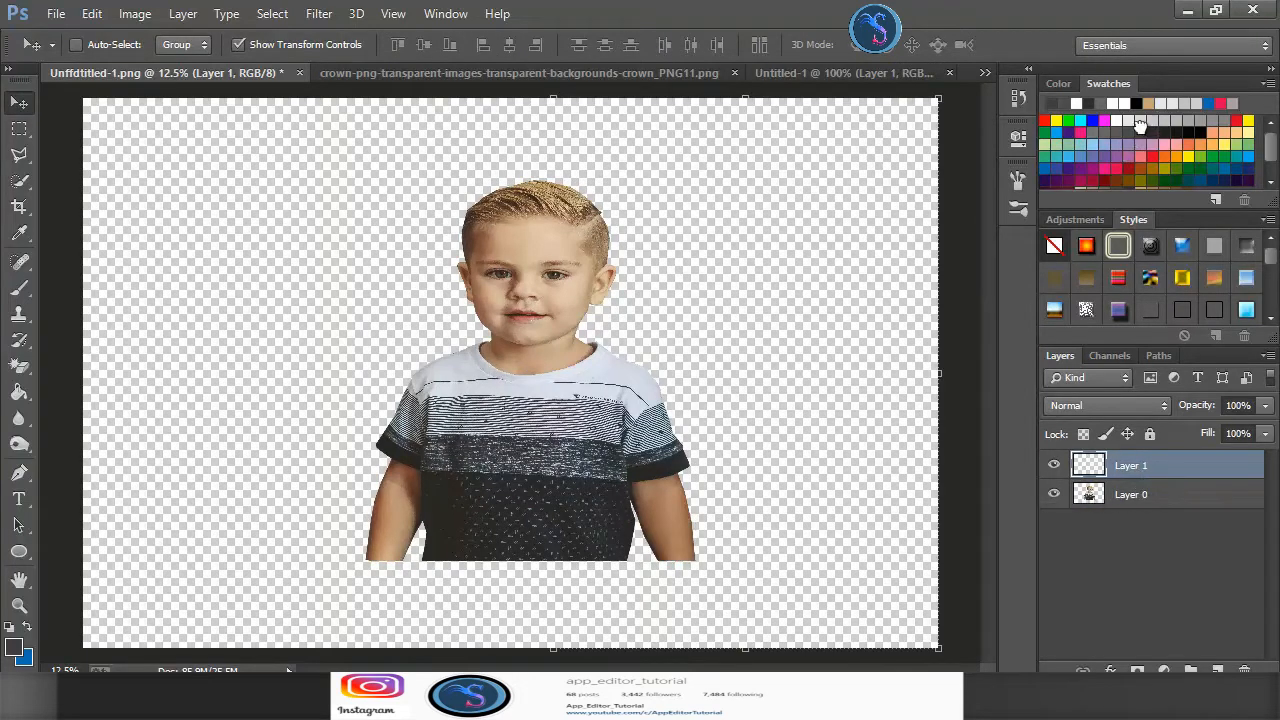
{"action": "left_click", "coordinate": [20, 393]}
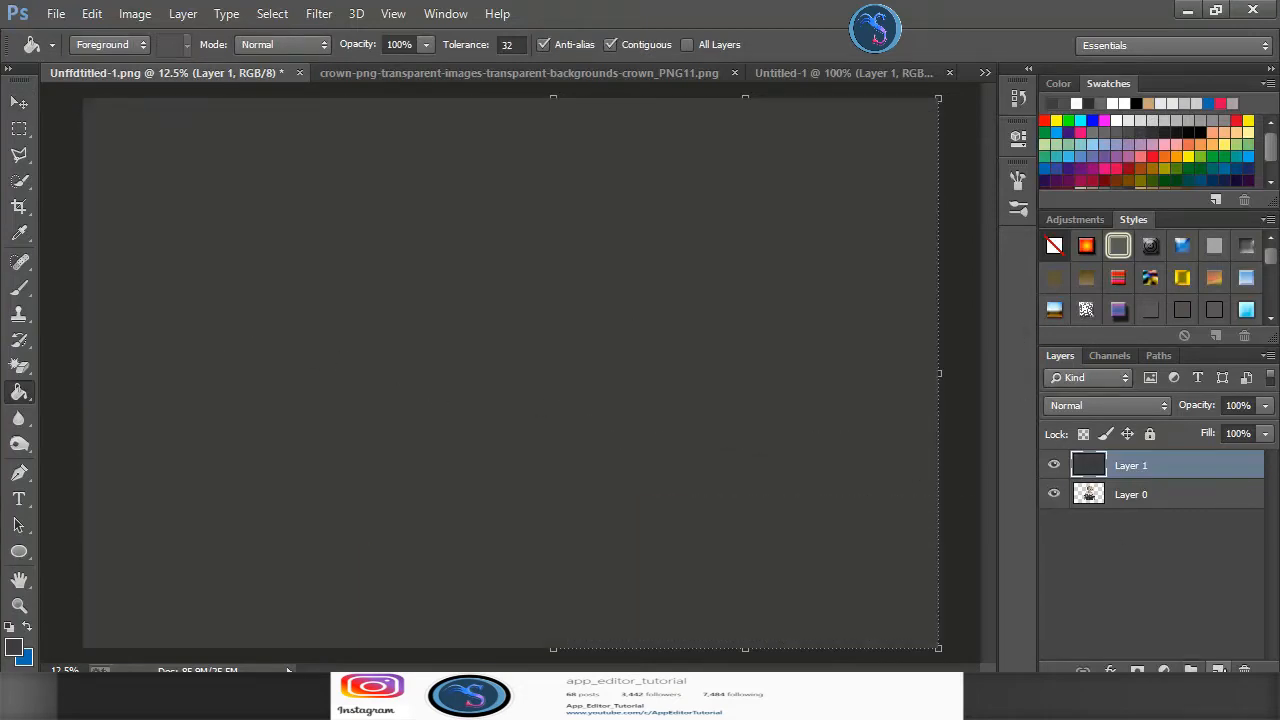
Add a new layer above Layer 1 and paint a white glow at the canvas centre with a soft 2237 px brush
{"action": "left_click", "coordinate": [1216, 669]}
{"action": "left_click", "coordinate": [1122, 118]}
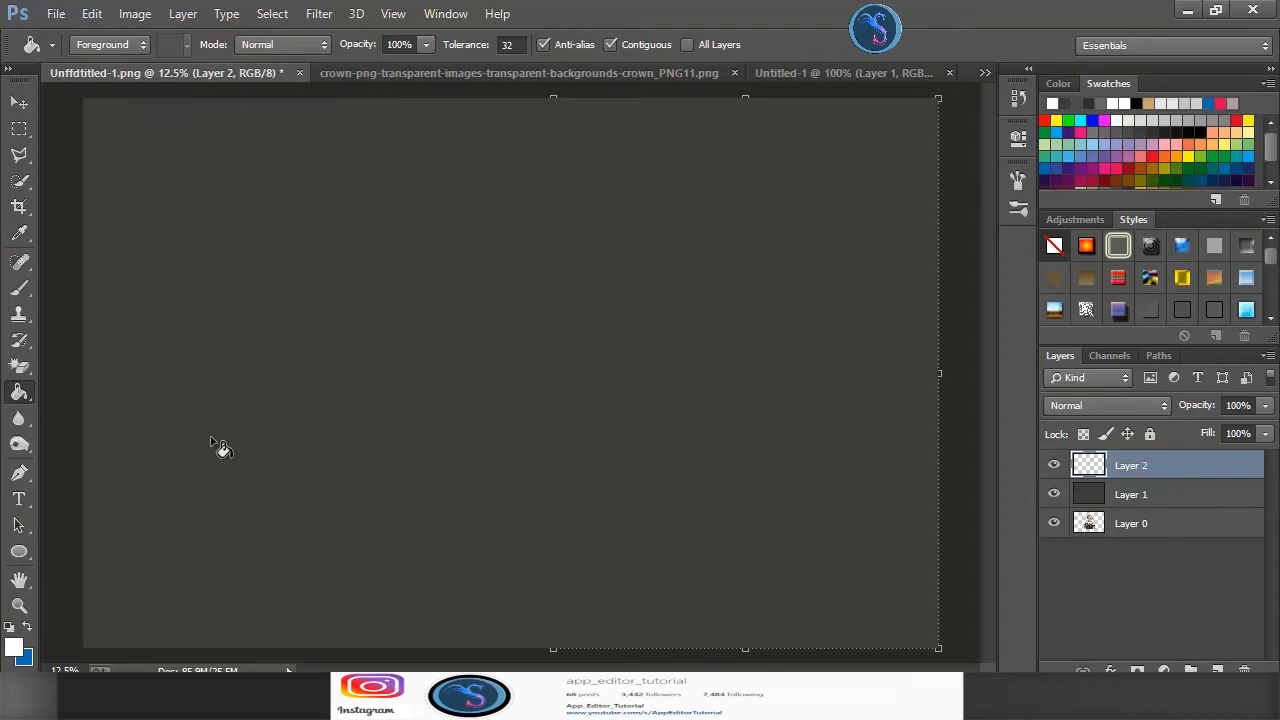
{"action": "left_click", "coordinate": [20, 289]}
{"action": "left_click", "coordinate": [99, 50]}
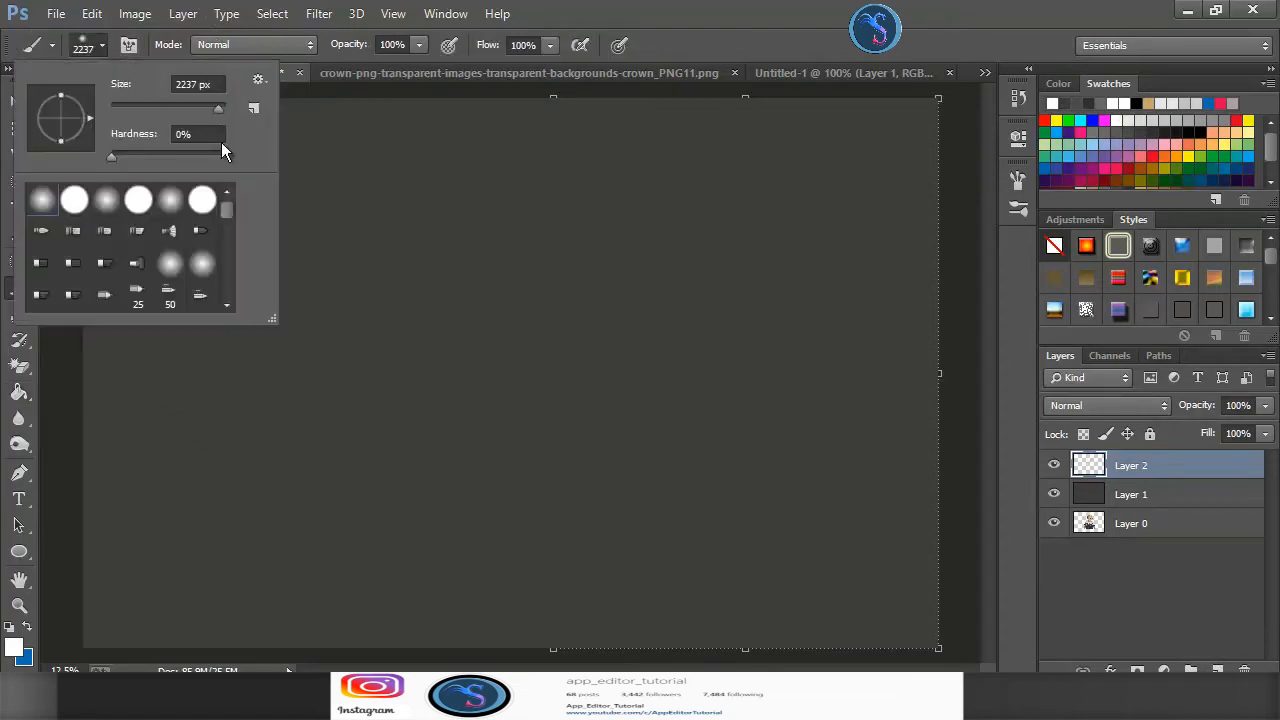
{"action": "left_click", "coordinate": [508, 366]}
{"action": "left_click", "coordinate": [510, 364]}
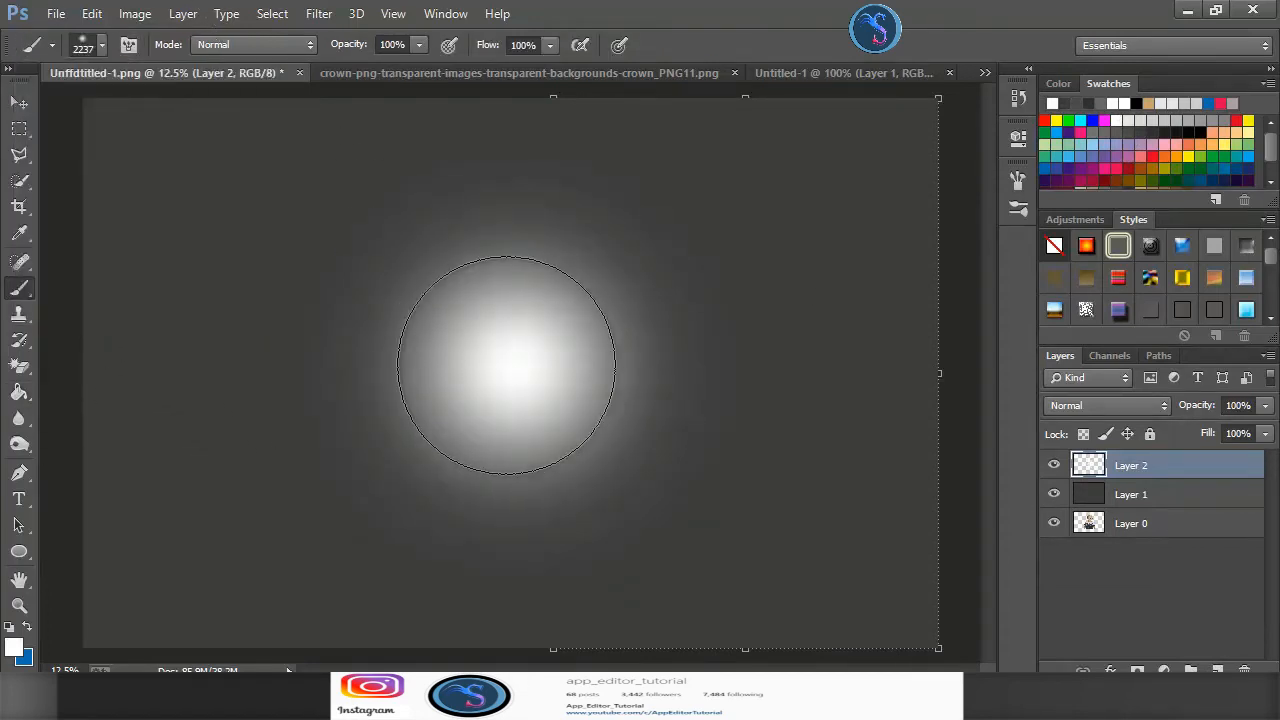
Stretch the white glow on Layer 2 to cover the whole canvas, scaling it to about 189% width and 125% height
{"action": "left_click", "coordinate": [19, 102]}
{"action": "left_click_drag", "start_coordinate": [514, 134], "coordinate": [514, 98]}
{"action": "left_click_drag", "start_coordinate": [515, 594], "coordinate": [515, 648]}
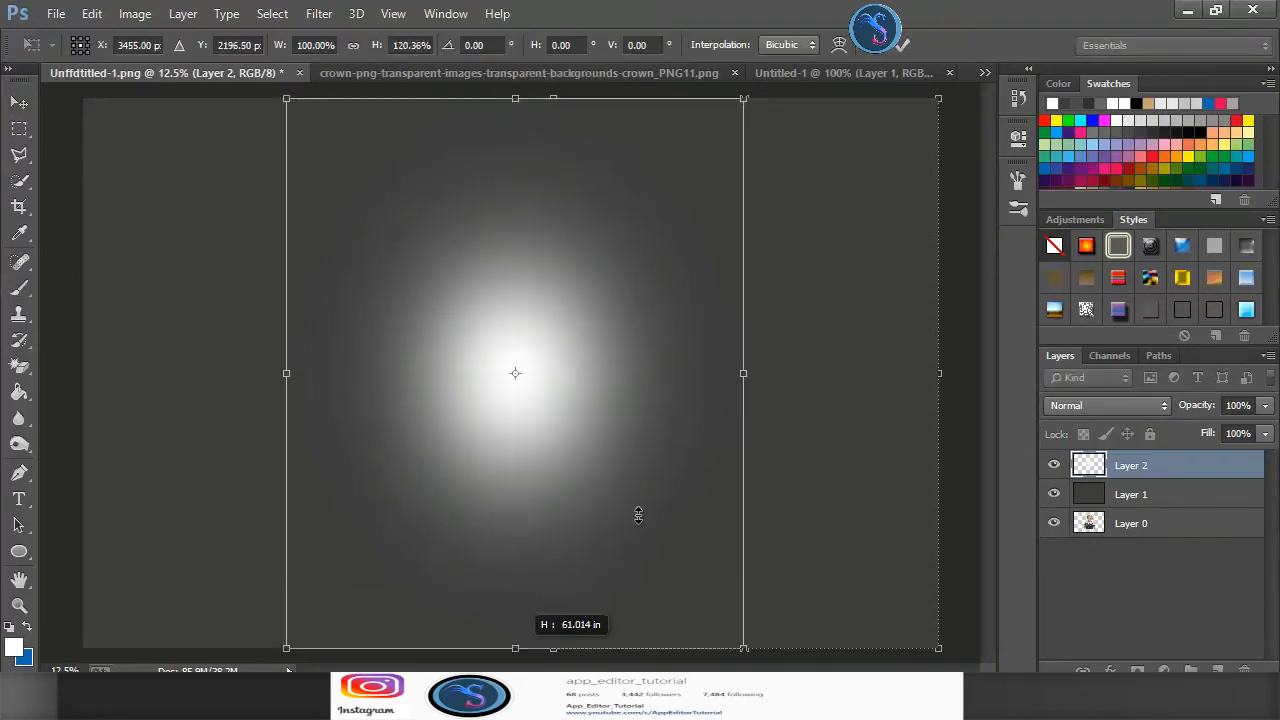
{"action": "left_click_drag", "start_coordinate": [743, 363], "coordinate": [938, 366]}
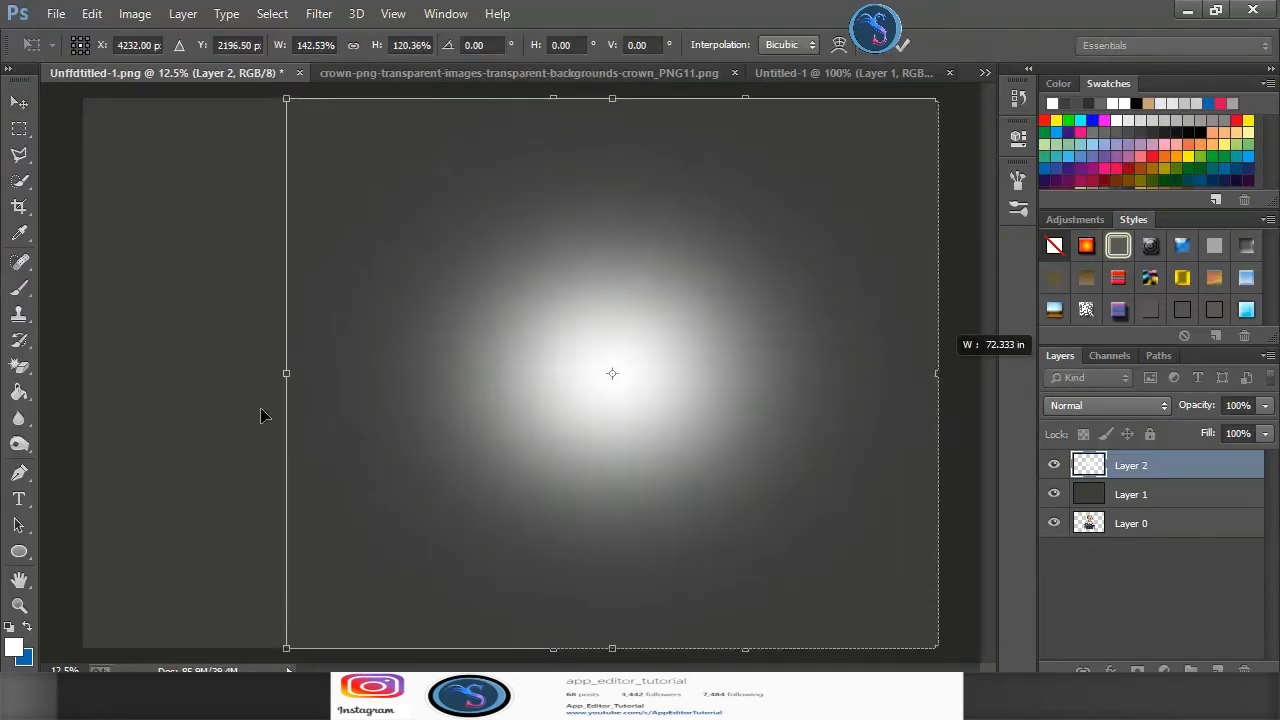
{"action": "left_click_drag", "start_coordinate": [284, 373], "coordinate": [83, 369]}
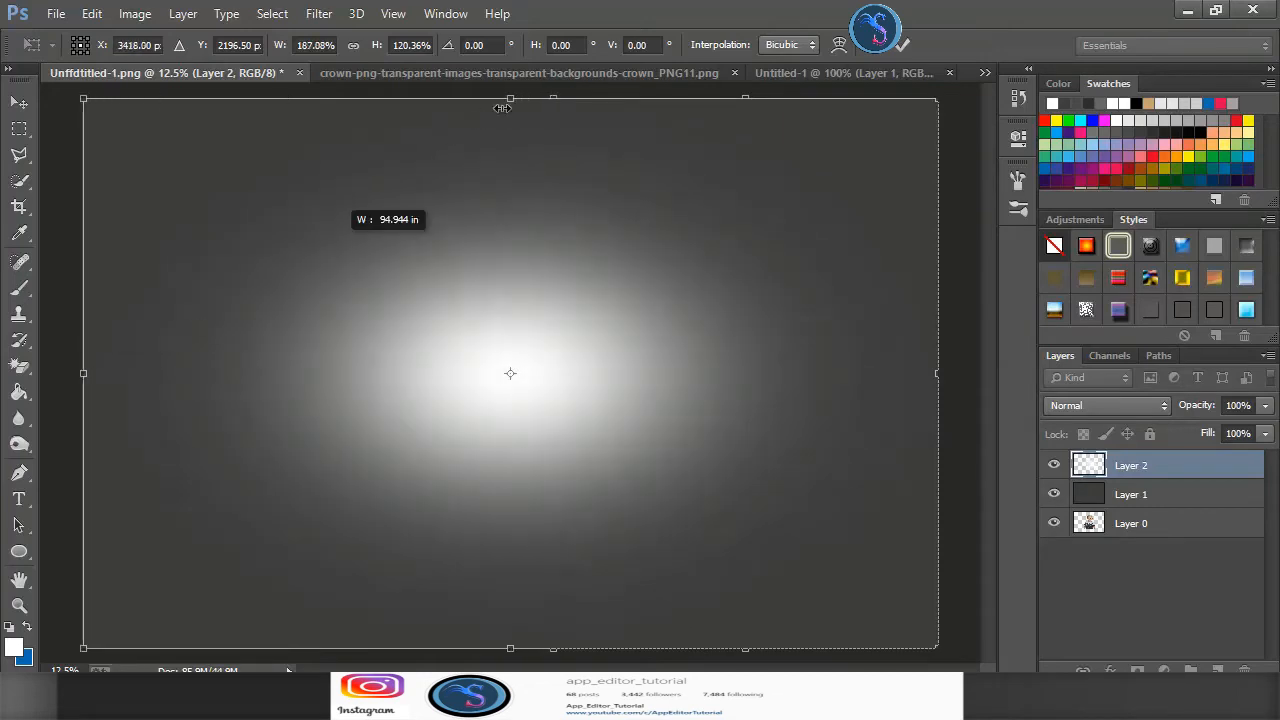
{"action": "left_click_drag", "start_coordinate": [509, 87], "coordinate": [509, 67]}
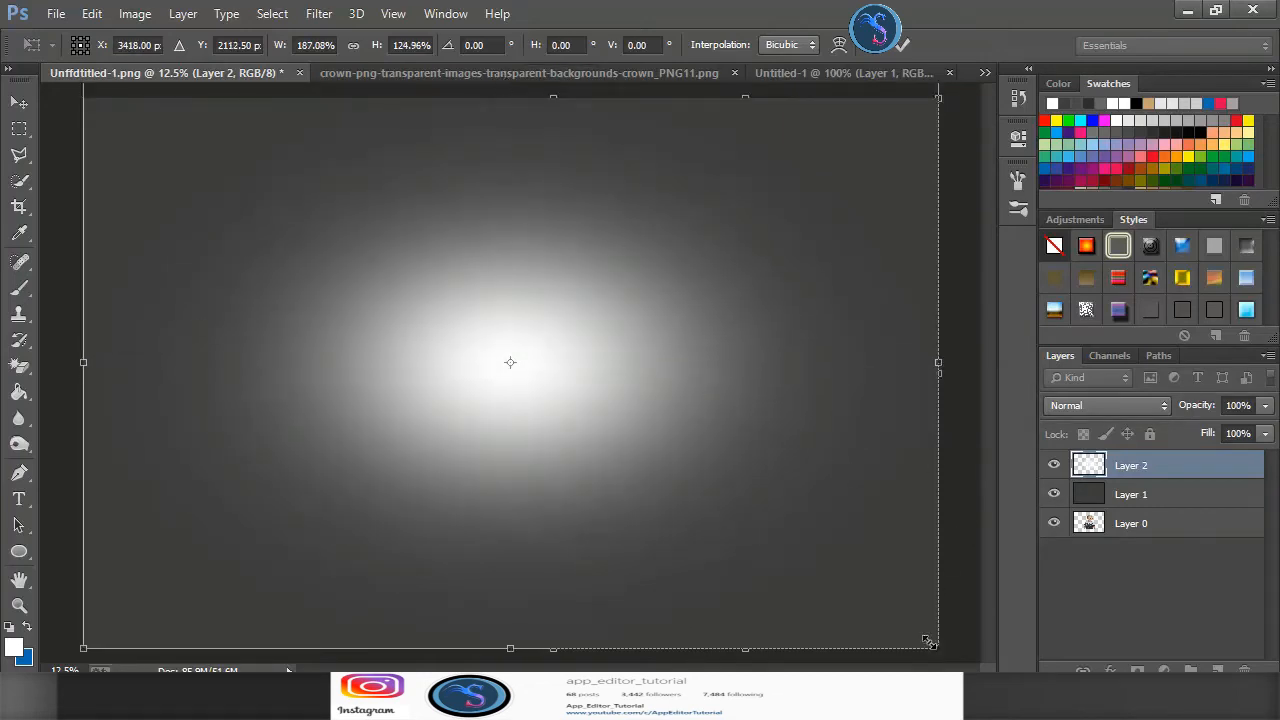
{"action": "left_click_drag", "start_coordinate": [941, 643], "coordinate": [947, 643]}
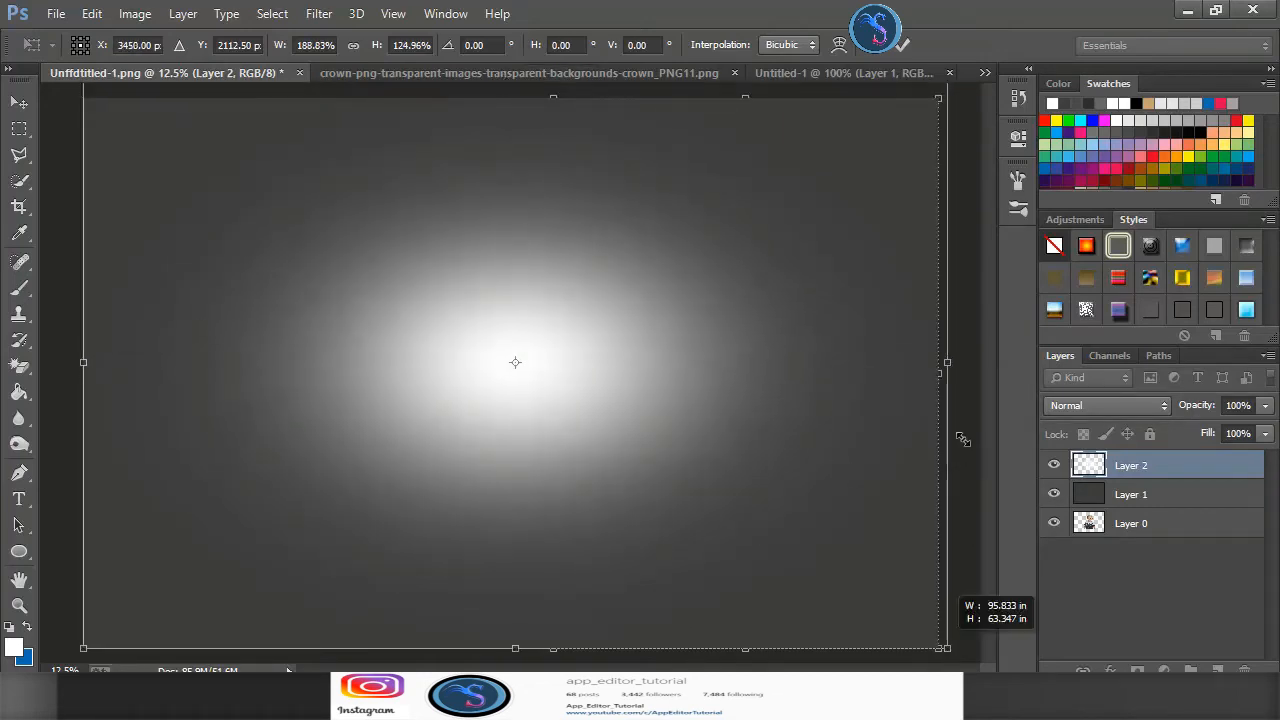
{"action": "left_click", "coordinate": [905, 47]}
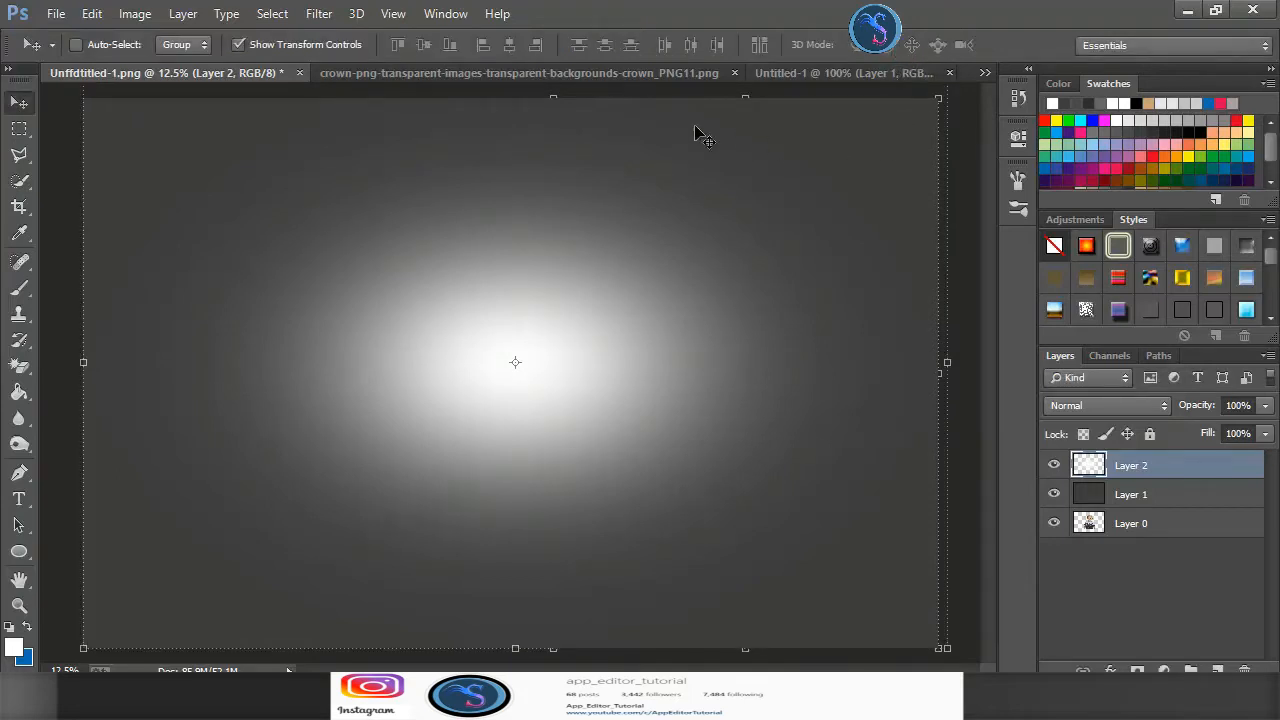
Apply a Box Blur with a radius of 270 pixels to the glow layer and lower its fill to 75%
{"action": "left_click", "coordinate": [319, 13]}
{"action": "mouse_move", "coordinate": [540, 238]}
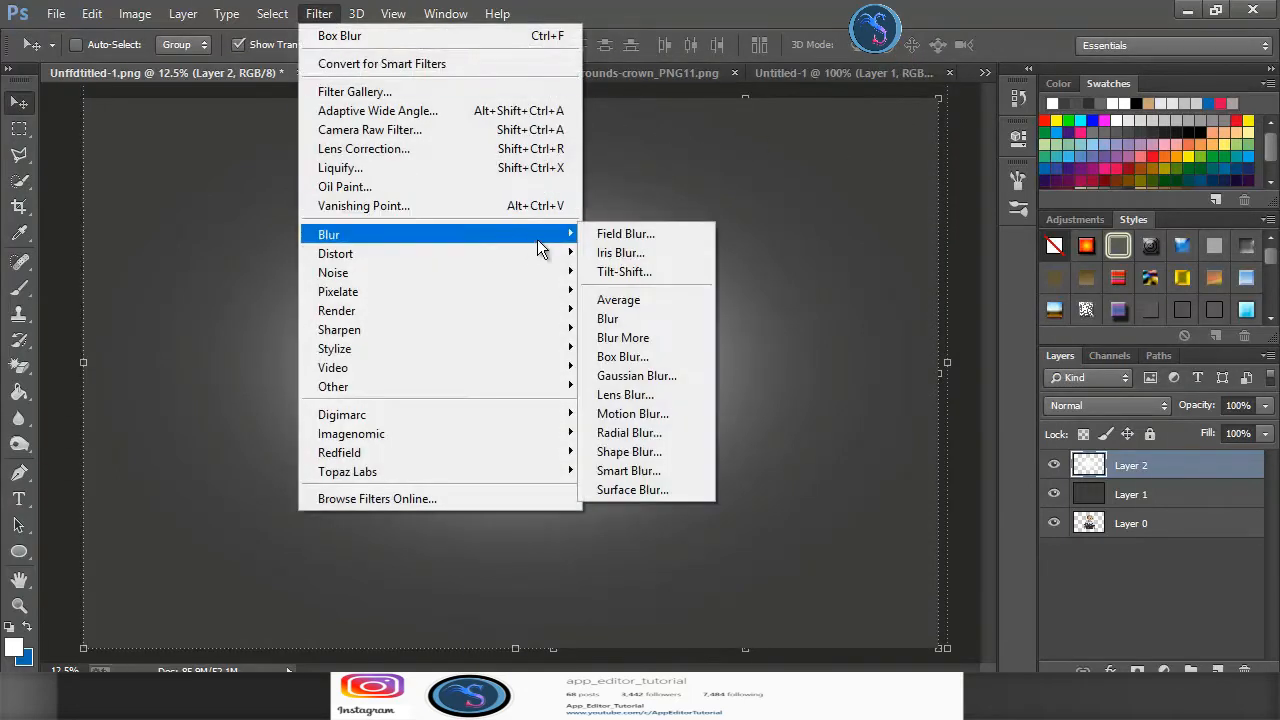
{"action": "left_click", "coordinate": [651, 356]}
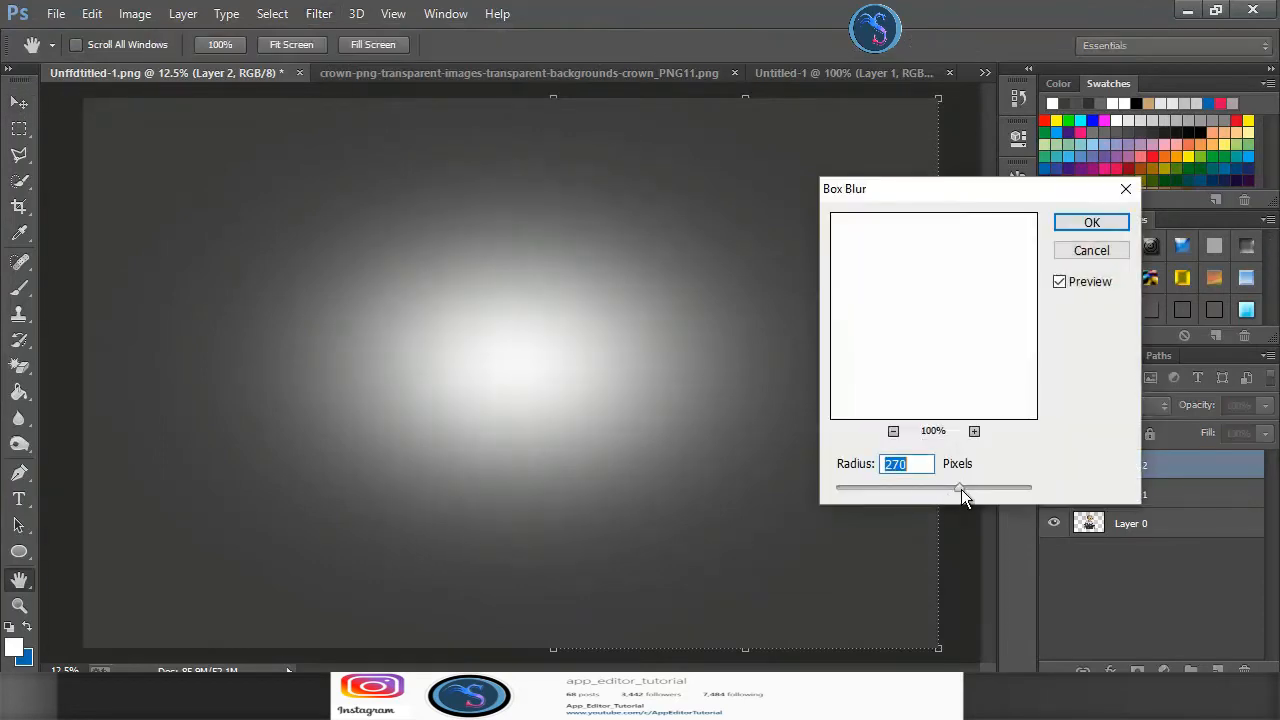
{"action": "left_click", "coordinate": [1093, 224]}
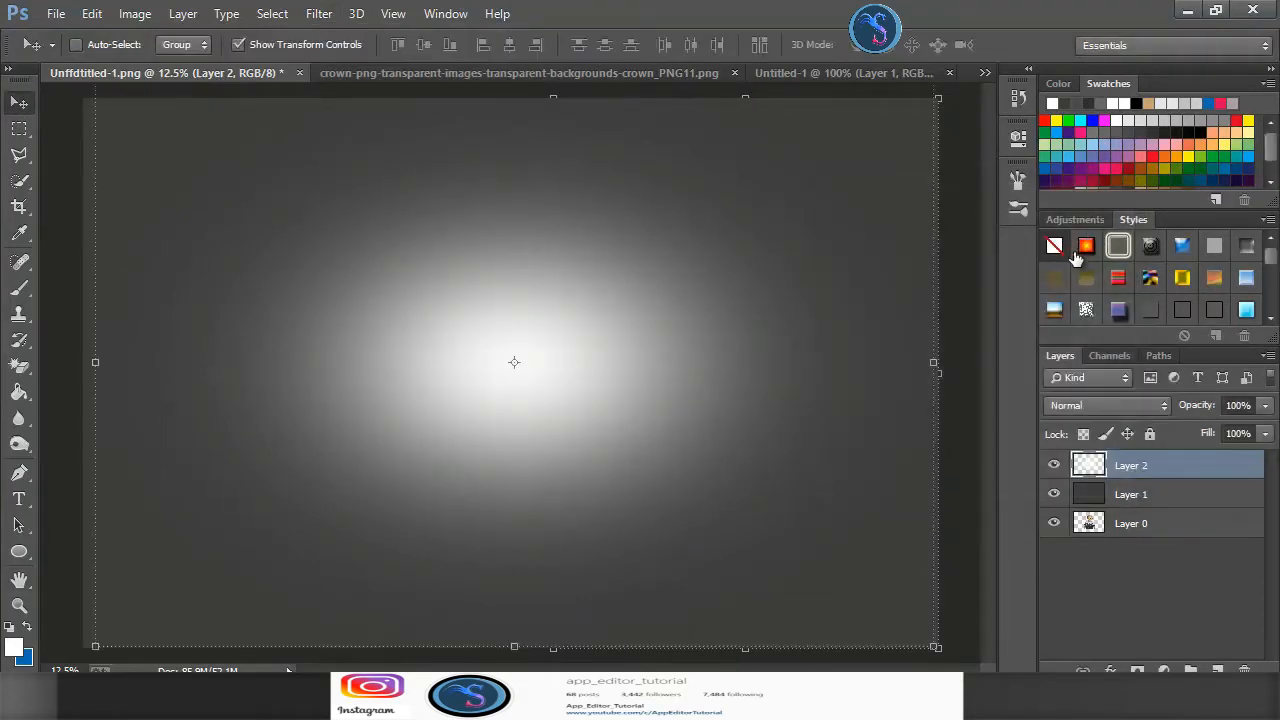
{"action": "left_click", "coordinate": [1266, 435]}
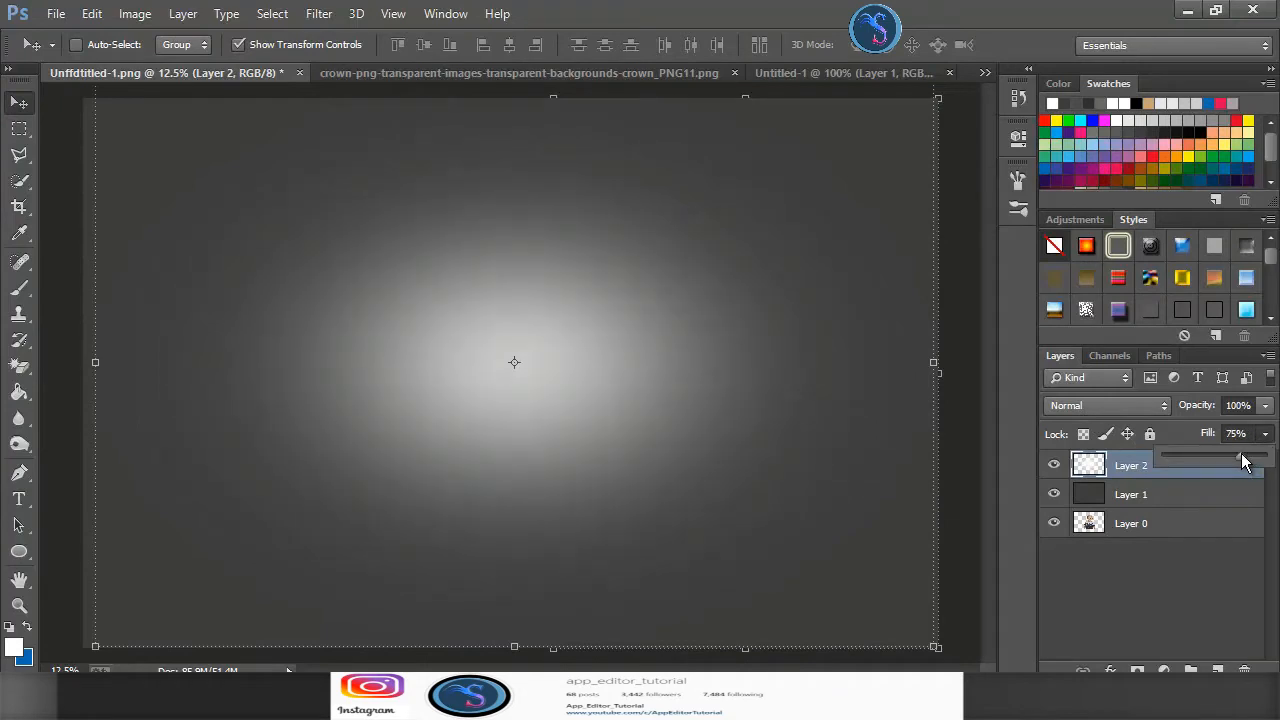
Widen the blurred glow to about 102% so it reaches both side edges of the canvas
{"action": "left_click", "coordinate": [428, 73]}
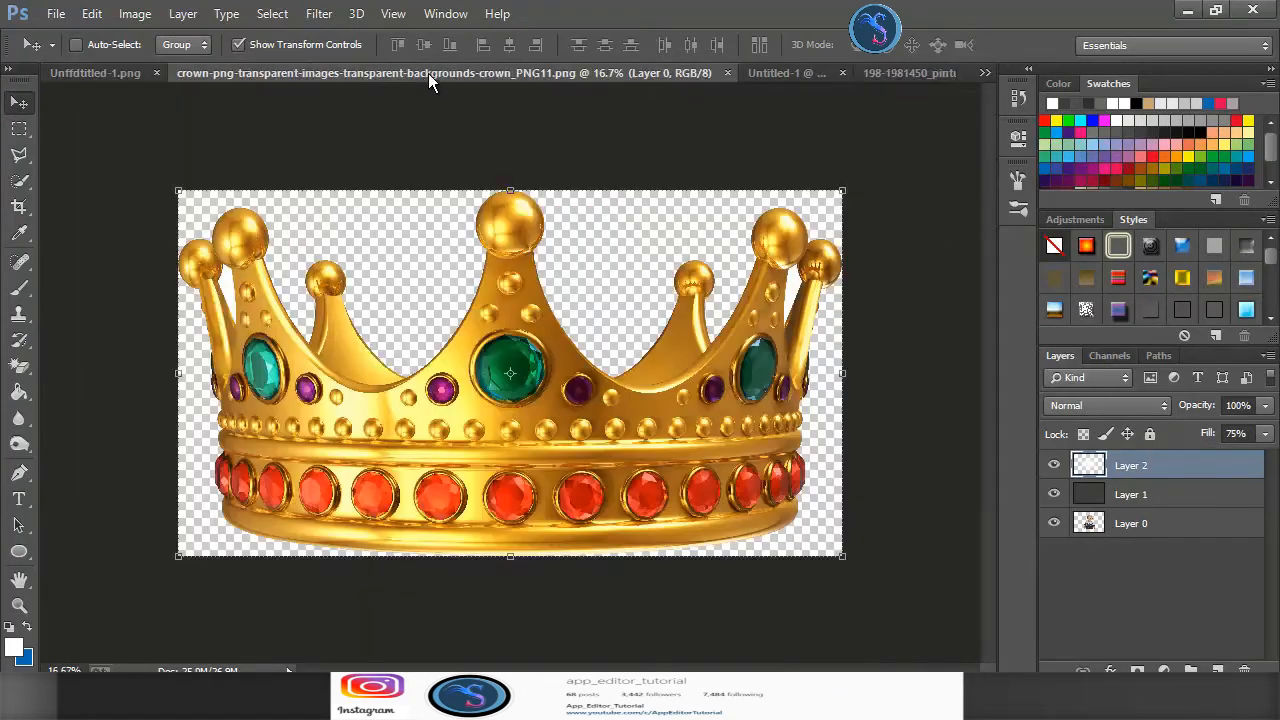
{"action": "left_click", "coordinate": [115, 76]}
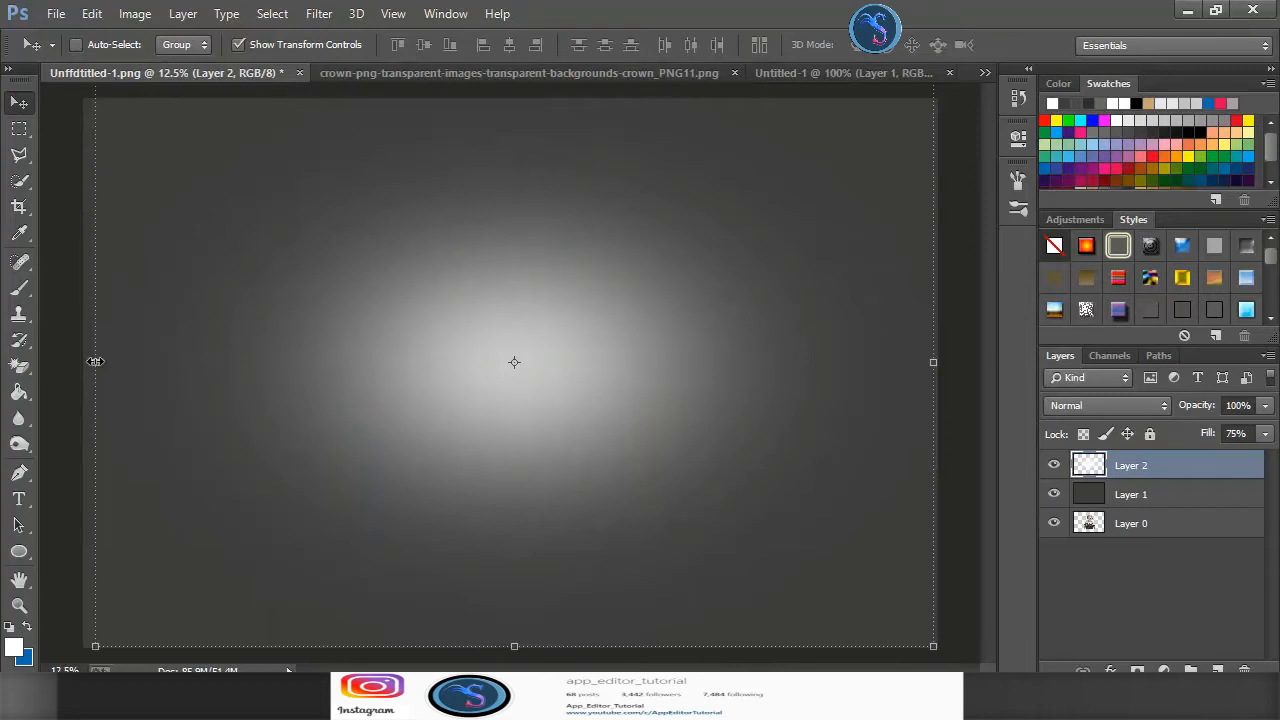
{"action": "left_click_drag", "start_coordinate": [95, 362], "coordinate": [83, 362]}
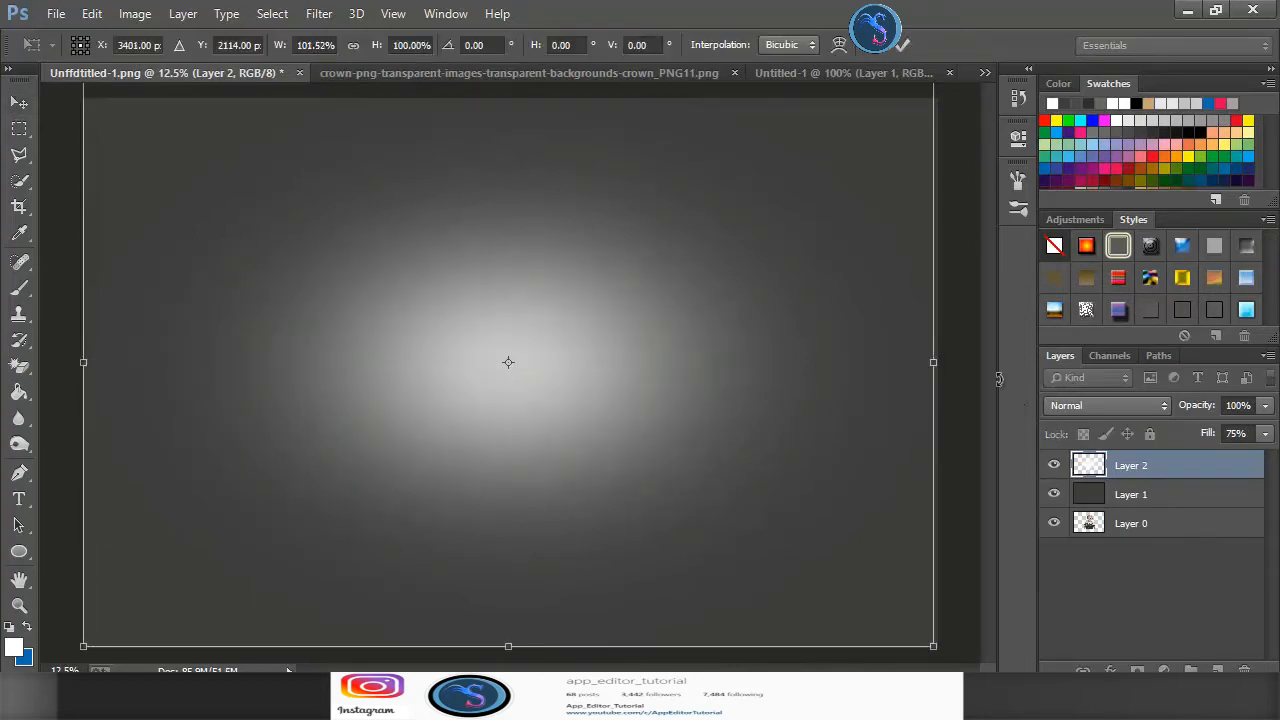
{"action": "left_click_drag", "start_coordinate": [940, 365], "coordinate": [944, 365]}
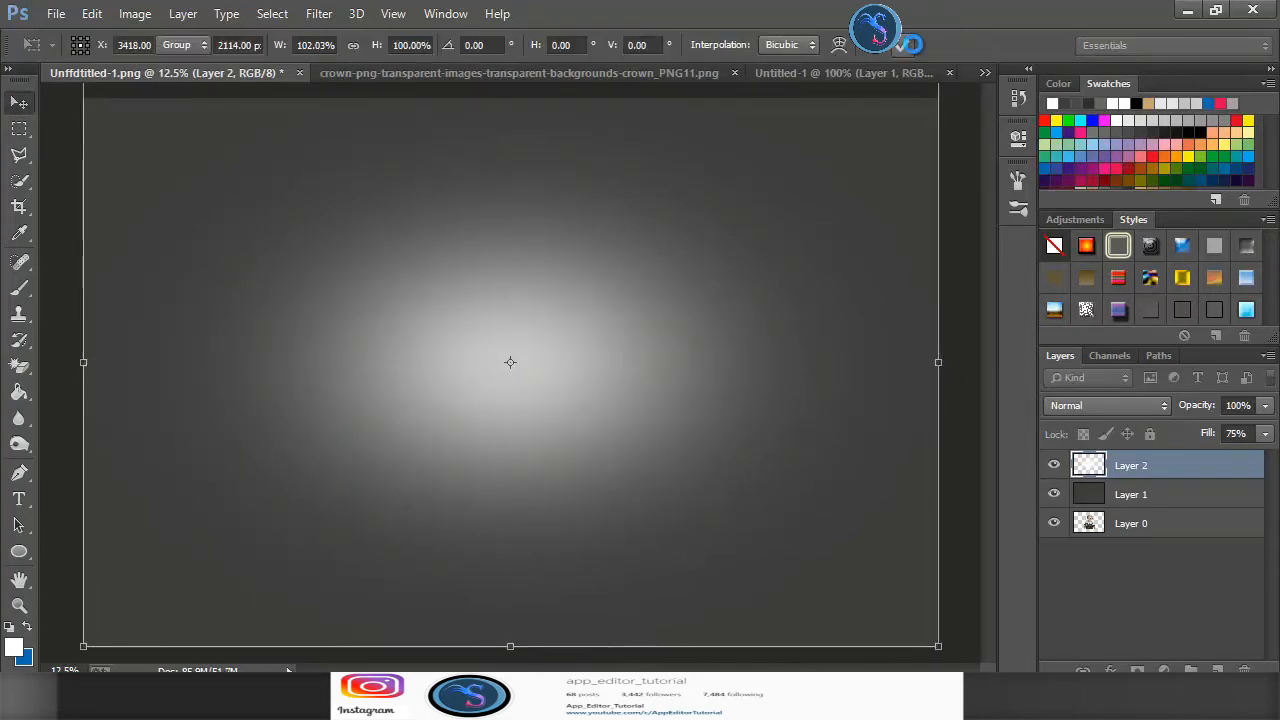
{"action": "left_click", "coordinate": [910, 46]}
Bring the boy's Layer 0 to the top of the layer stack and scale it to about 95% width and 82% height
{"action": "left_click_drag", "start_coordinate": [1135, 523], "coordinate": [1125, 460]}
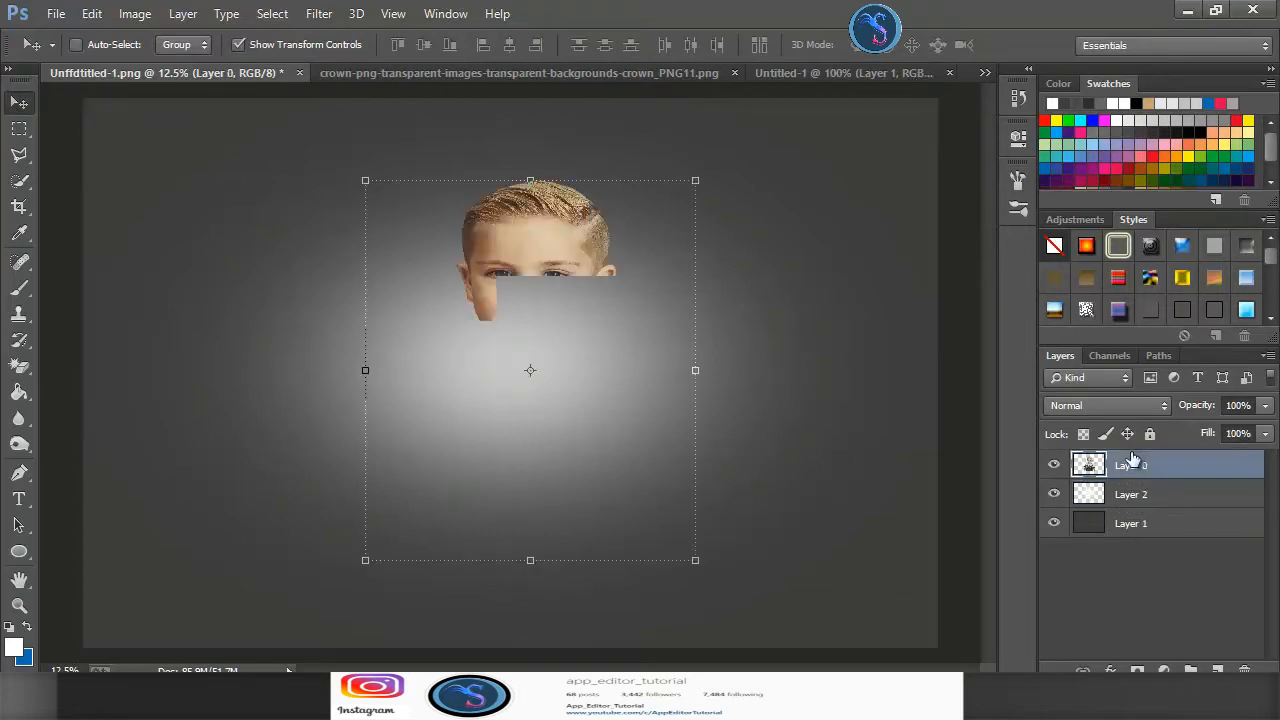
{"action": "left_click_drag", "start_coordinate": [688, 562], "coordinate": [673, 493]}
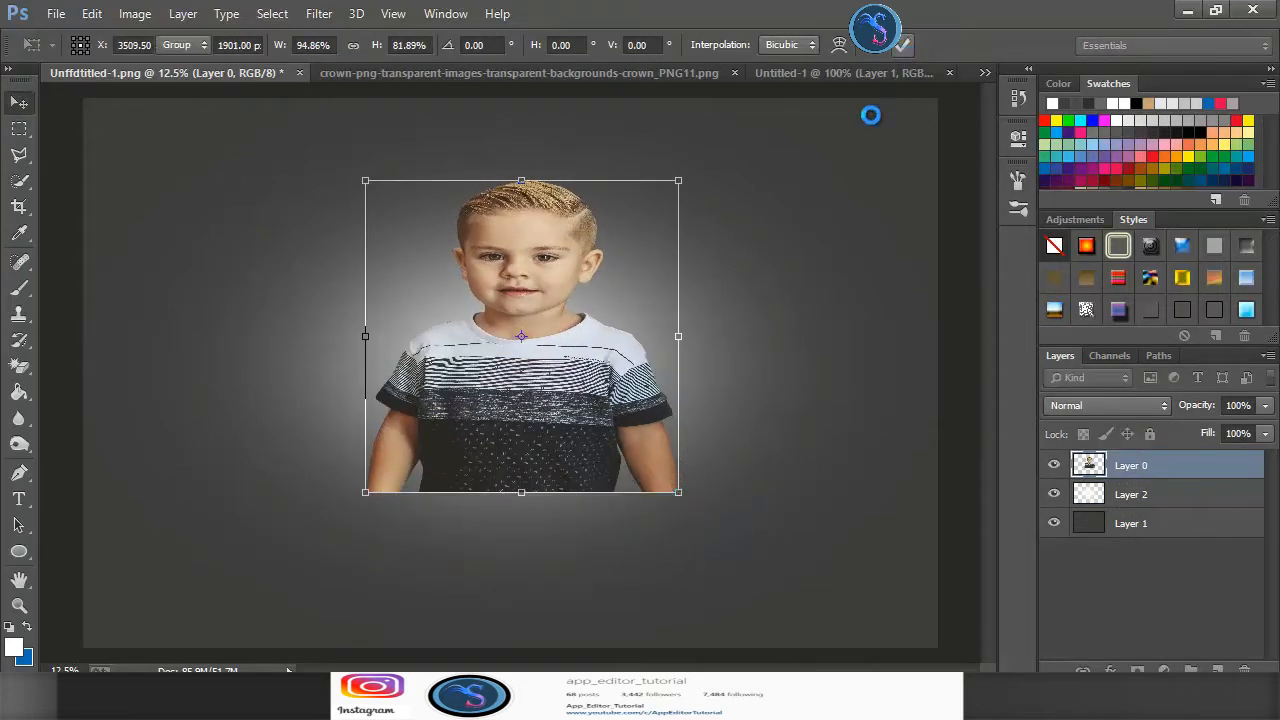
{"action": "left_click", "coordinate": [903, 44]}
Soften the cut-off lower edge of the boy's shirt and arms with a soft 198 px eraser
{"action": "right_click", "coordinate": [19, 366]}
{"action": "left_click", "coordinate": [100, 363]}
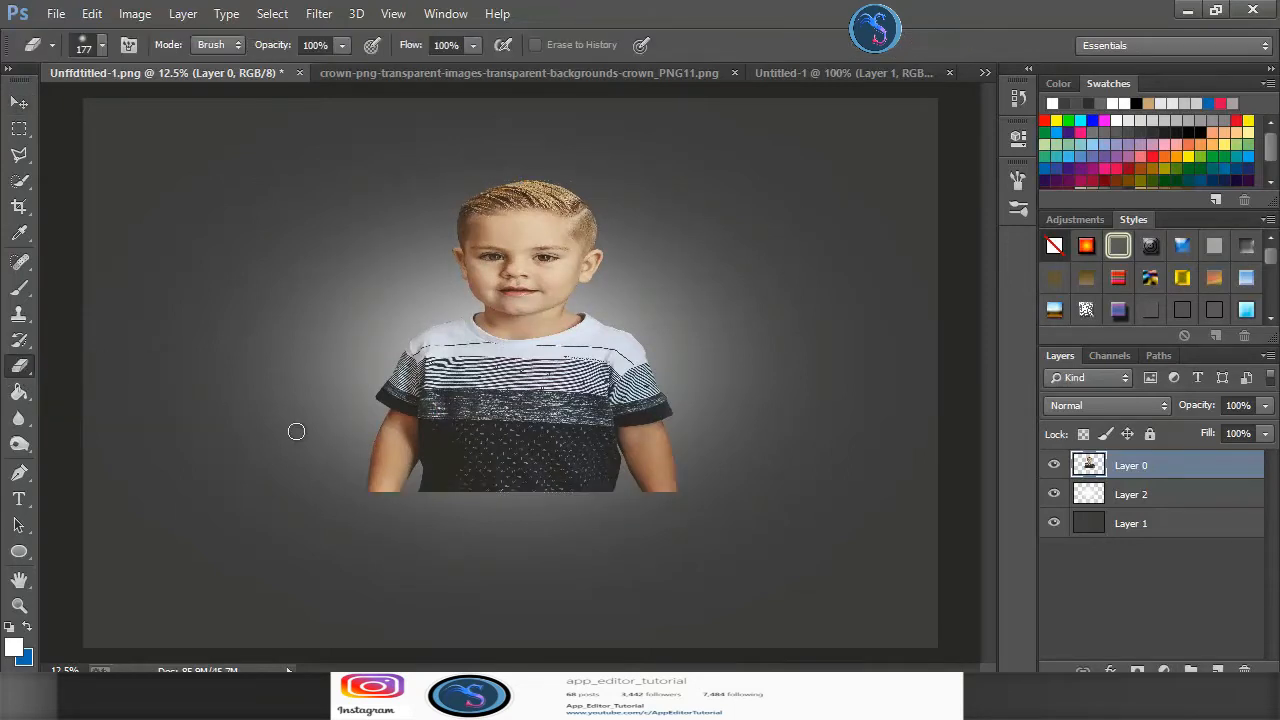
{"action": "left_click", "coordinate": [101, 45]}
{"action": "left_click", "coordinate": [196, 106]}
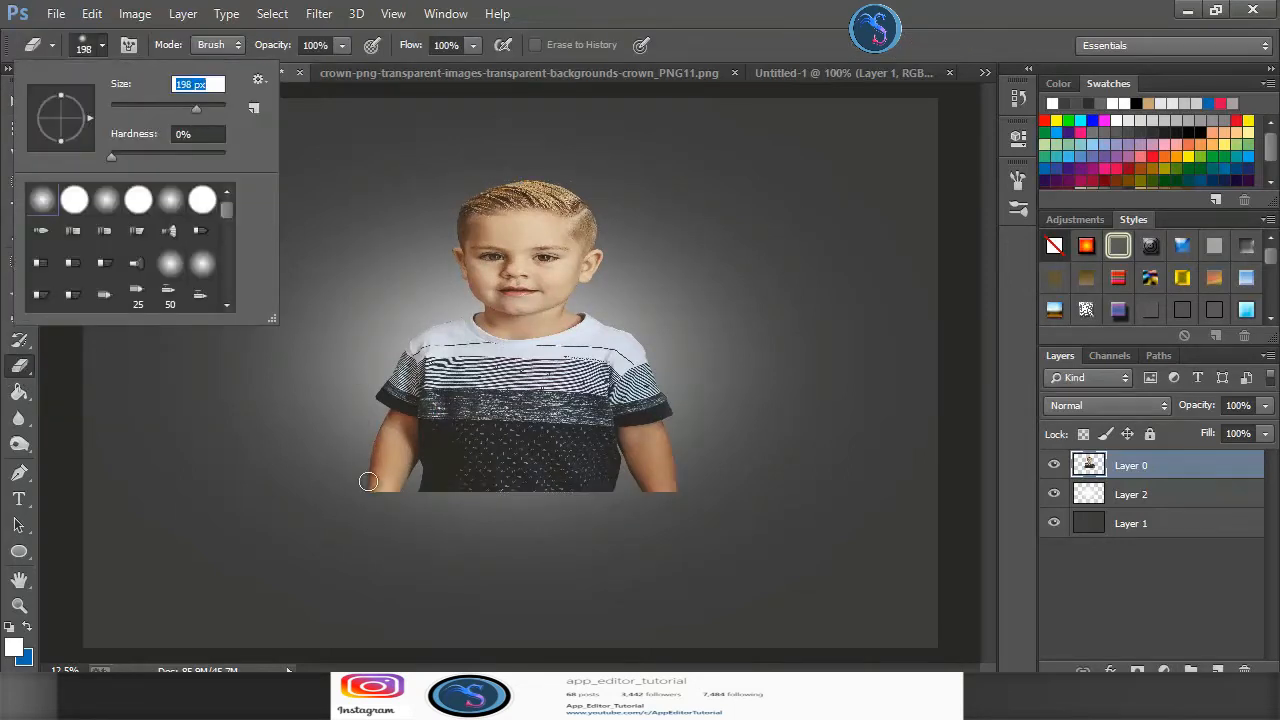
{"action": "mouse_move", "coordinate": [366, 481]}
{"action": "left_mouse_down"}
{"action": "mouse_move", "coordinate": [554, 512]}
{"action": "mouse_move", "coordinate": [700, 491]}
{"action": "mouse_move", "coordinate": [626, 504]}
{"action": "mouse_move", "coordinate": [359, 483]}
{"action": "mouse_move", "coordinate": [555, 497]}
{"action": "left_mouse_up"}
{"action": "key", "text": "ctrl+plus"}
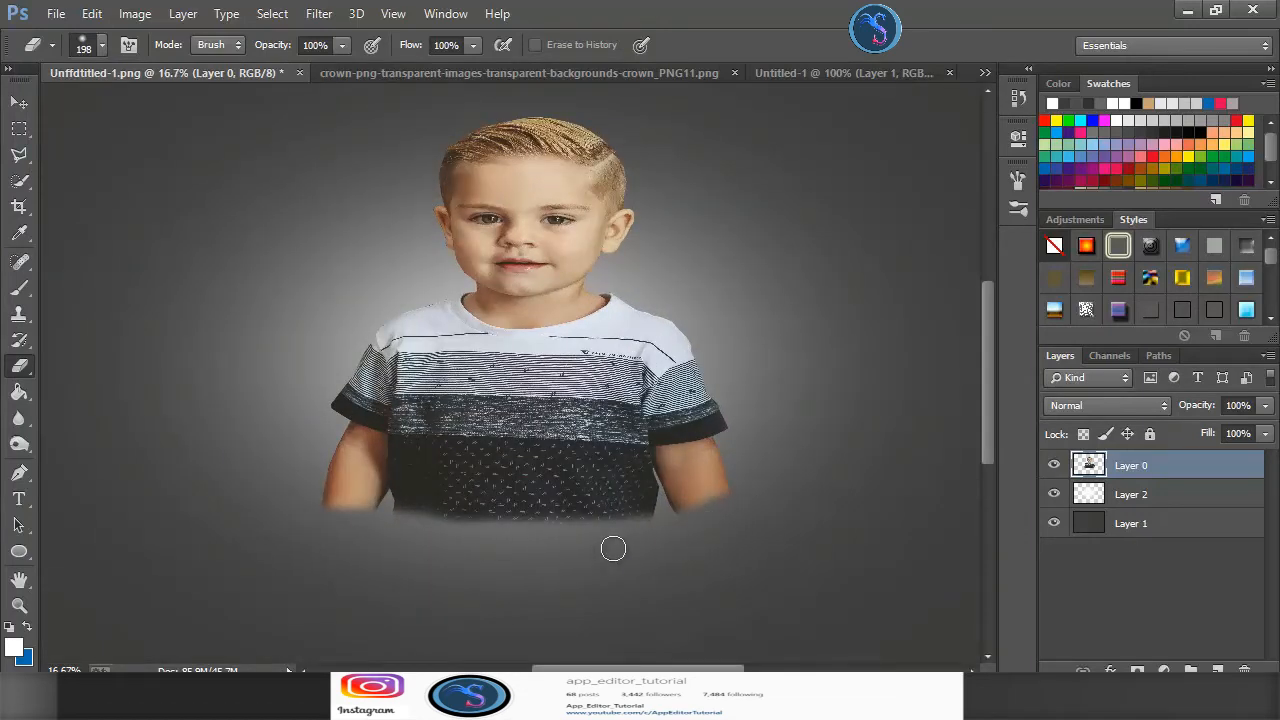
{"action": "left_click_drag", "start_coordinate": [716, 511], "coordinate": [376, 529]}
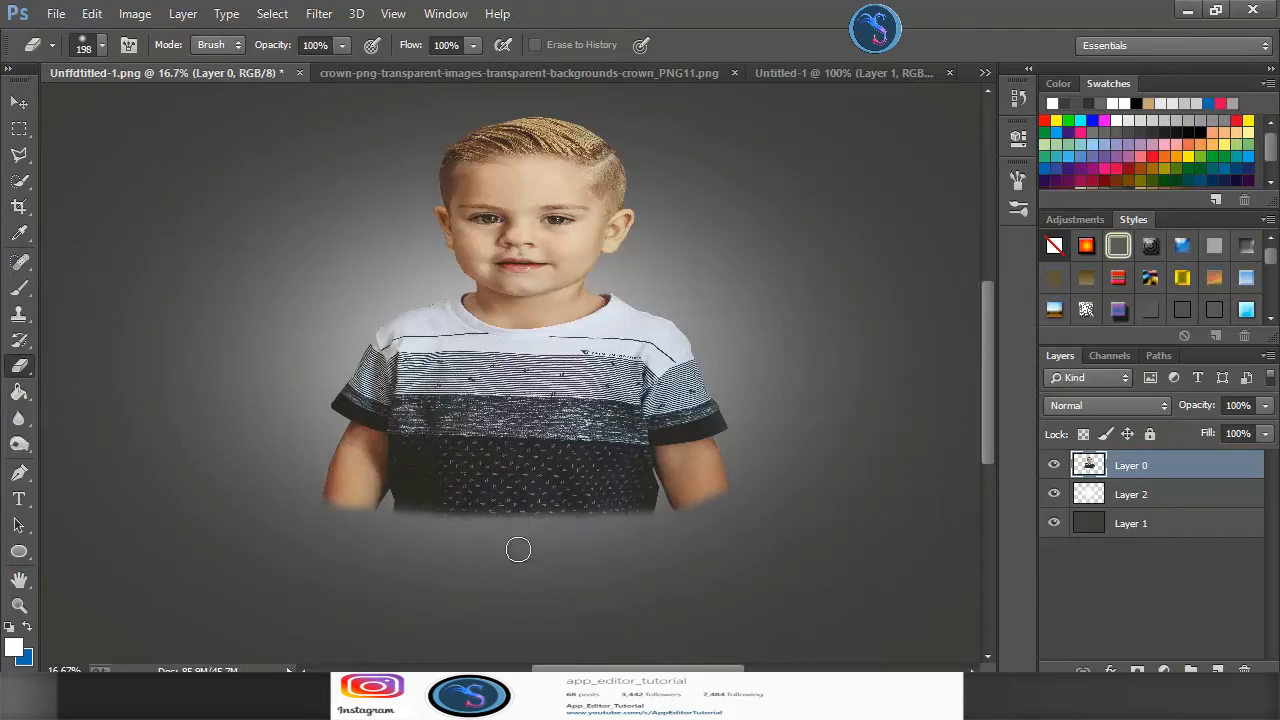
{"action": "scroll", "coordinate": [518, 549], "scroll_direction": "up", "scroll_amount": 1}
{"action": "key", "text": "ctrl+minus"}
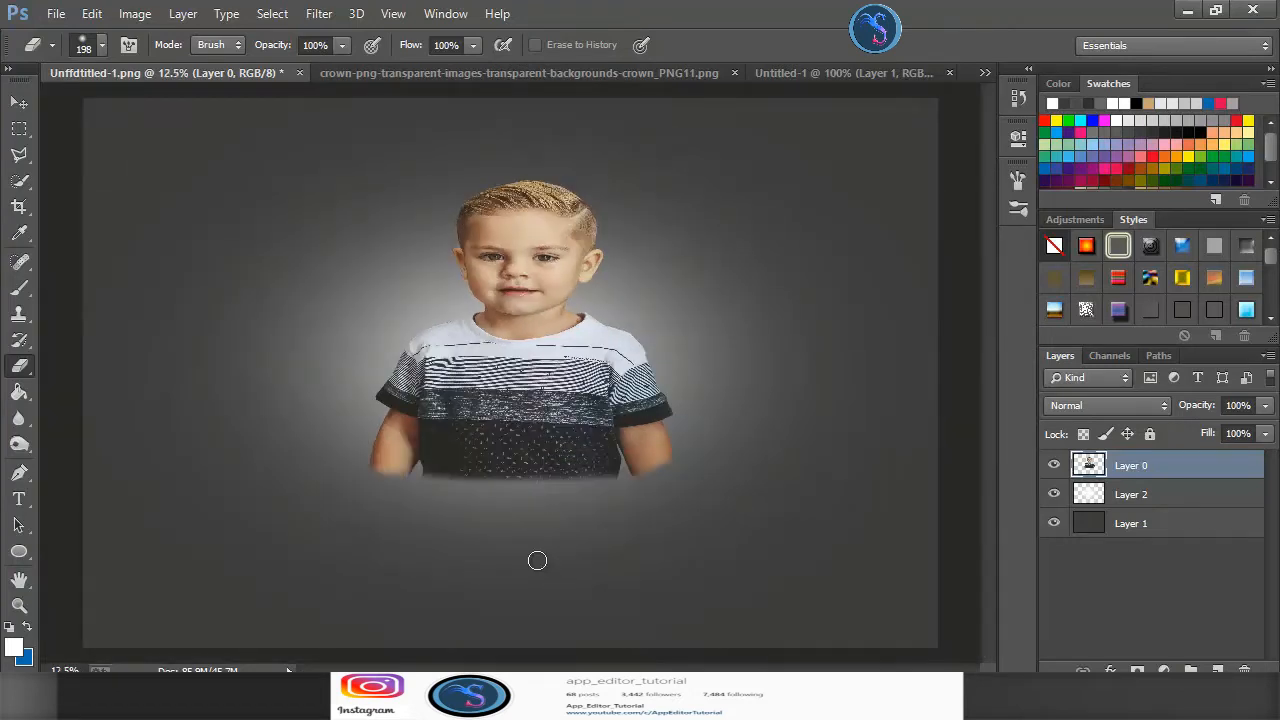
Move the boy cutout slightly lower on the canvas
{"action": "left_click", "coordinate": [8, 103]}
{"action": "left_click_drag", "start_coordinate": [563, 368], "coordinate": [564, 427]}
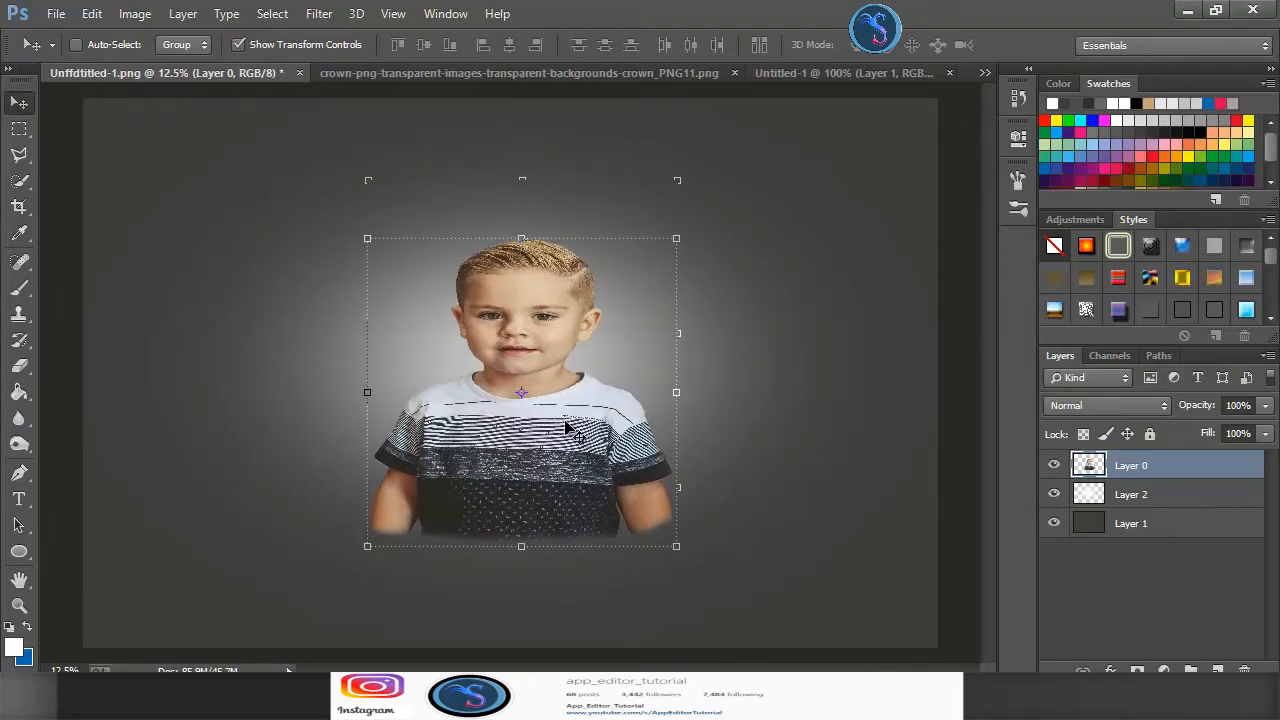
In the black paint-drip image, outline the entire drip shape with the Polygonal Lasso and cut it
{"action": "left_click", "coordinate": [525, 70]}
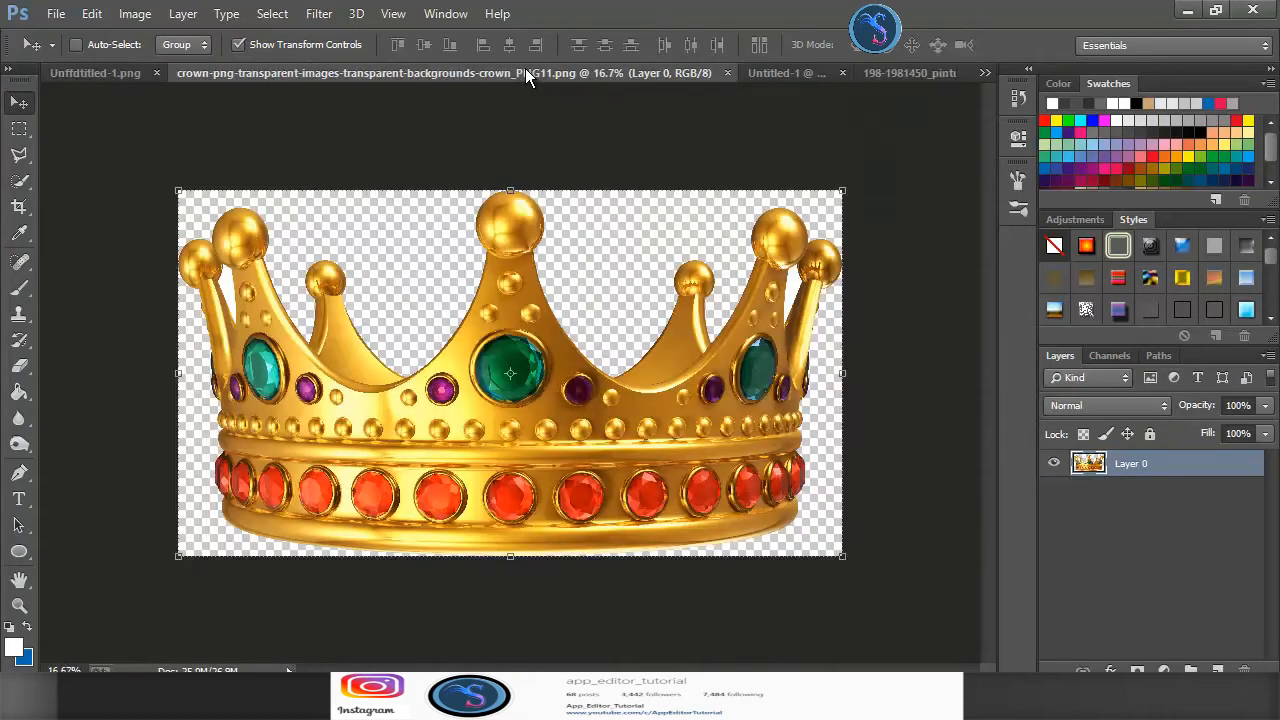
{"action": "left_click", "coordinate": [772, 73]}
{"action": "left_click", "coordinate": [790, 73]}
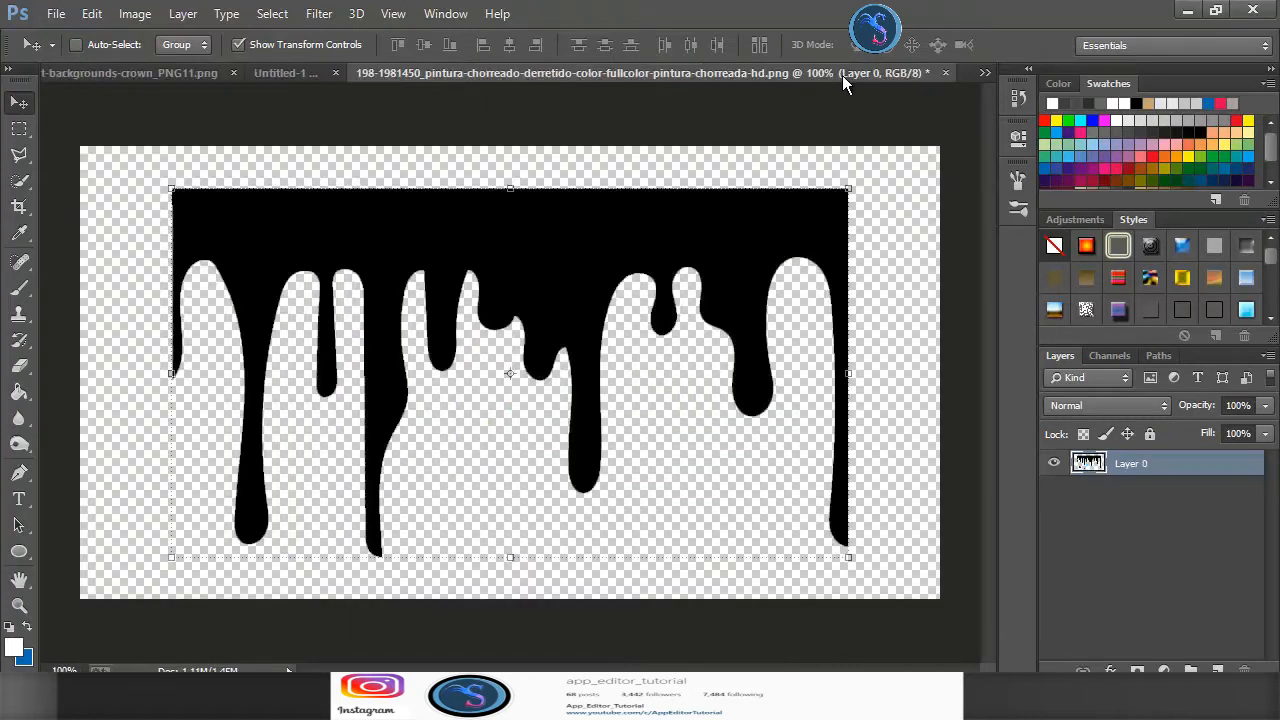
{"action": "left_click", "coordinate": [19, 155]}
{"action": "left_click", "coordinate": [165, 165]}
{"action": "left_click", "coordinate": [750, 155]}
{"action": "left_click", "coordinate": [888, 172]}
{"action": "left_click", "coordinate": [912, 410]}
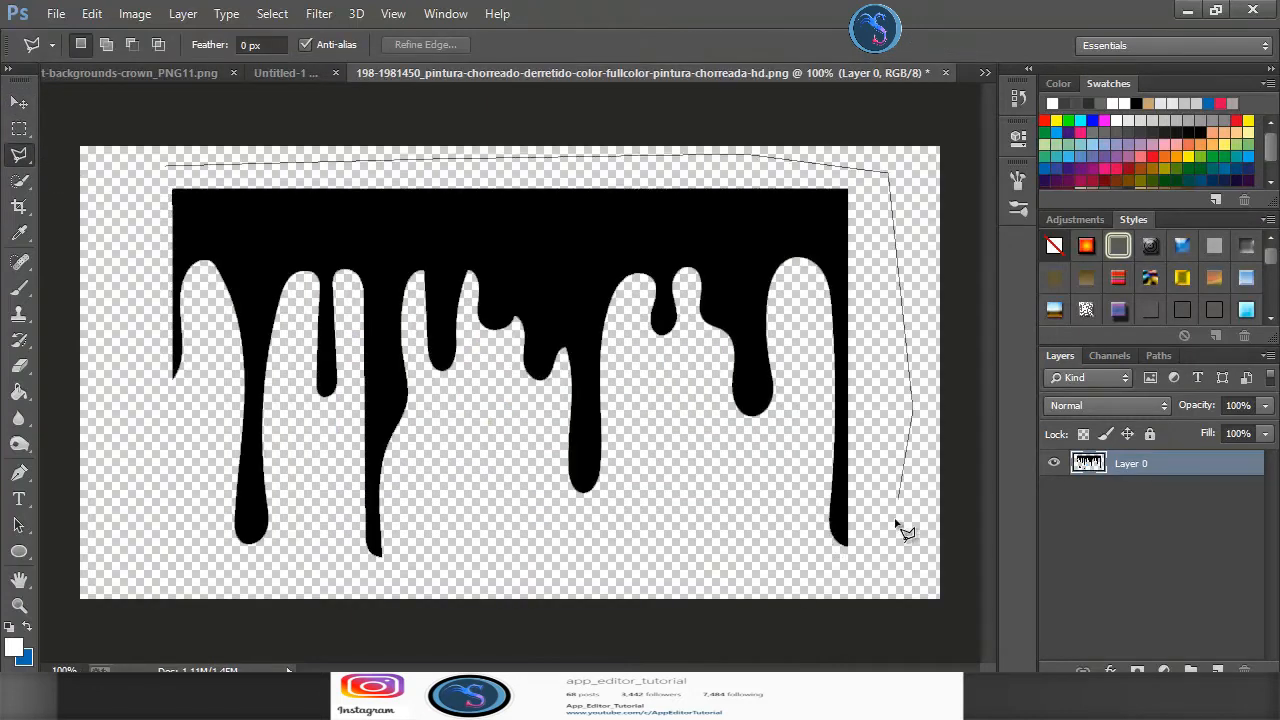
{"action": "left_click", "coordinate": [893, 548]}
{"action": "left_click", "coordinate": [840, 582]}
{"action": "left_click", "coordinate": [716, 572]}
{"action": "left_click", "coordinate": [476, 581]}
{"action": "left_click", "coordinate": [315, 574]}
{"action": "left_click", "coordinate": [187, 539]}
{"action": "left_click", "coordinate": [133, 415]}
{"action": "left_click", "coordinate": [105, 310]}
{"action": "left_click", "coordinate": [109, 247]}
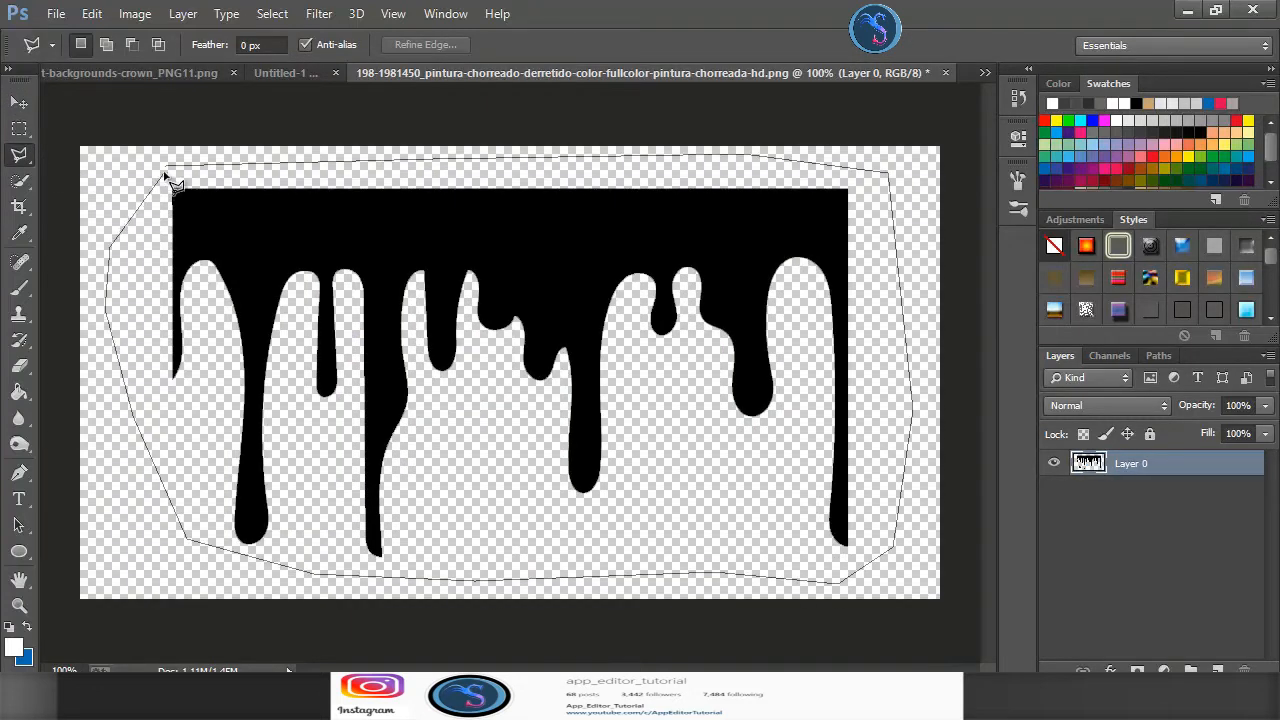
{"action": "left_click", "coordinate": [168, 170]}
{"action": "left_click", "coordinate": [91, 13]}
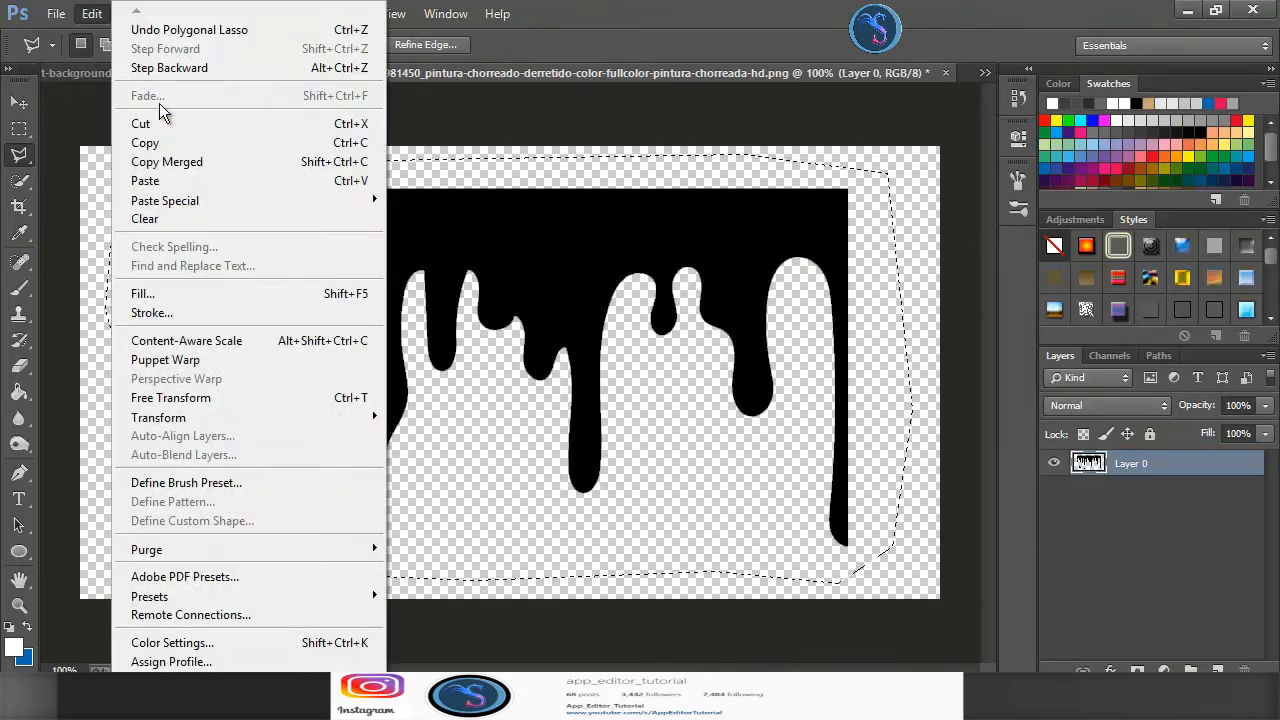
{"action": "left_click", "coordinate": [160, 123]}
Close the paint-drip image without saving and return to the Unffdtitled-1.png document
{"action": "left_click", "coordinate": [945, 72]}
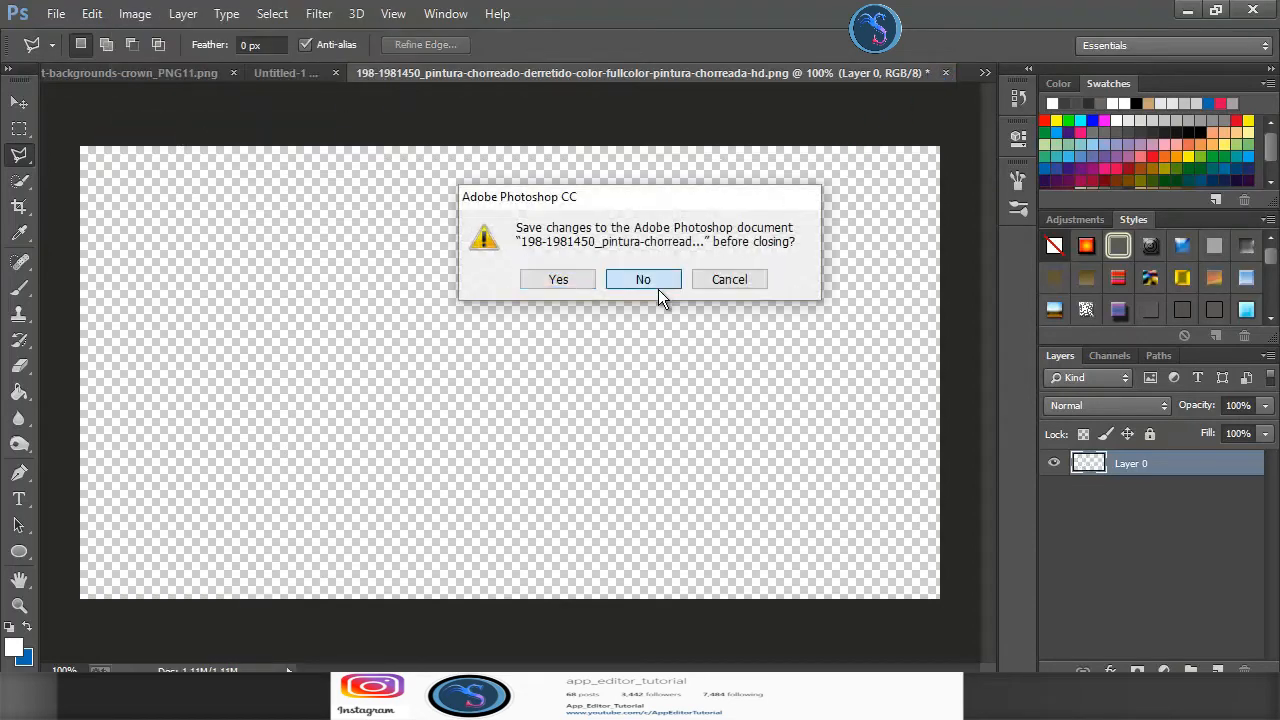
{"action": "left_click", "coordinate": [657, 285]}
{"action": "left_click", "coordinate": [636, 72]}
{"action": "left_click", "coordinate": [149, 72]}
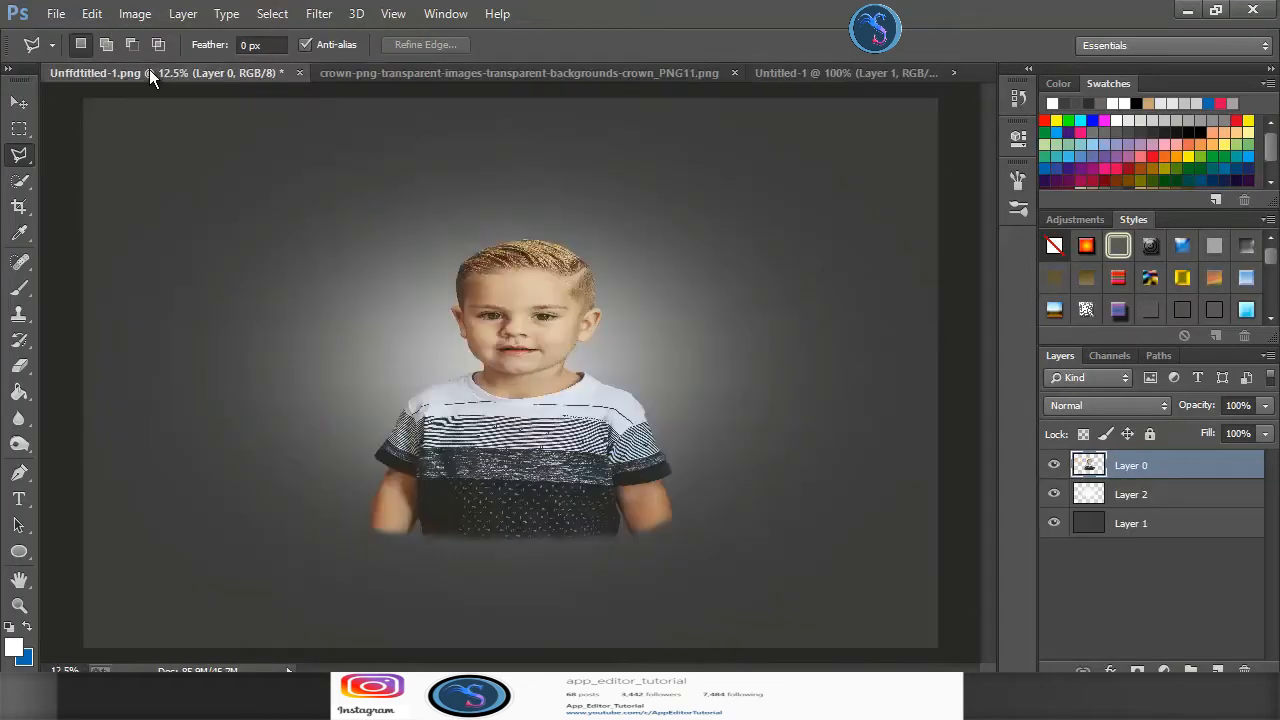
Paste the black paint drip into the portrait and enlarge it to about 262% width and 372% height over the boy's chest
{"action": "left_click", "coordinate": [91, 14]}
{"action": "left_click", "coordinate": [168, 180]}
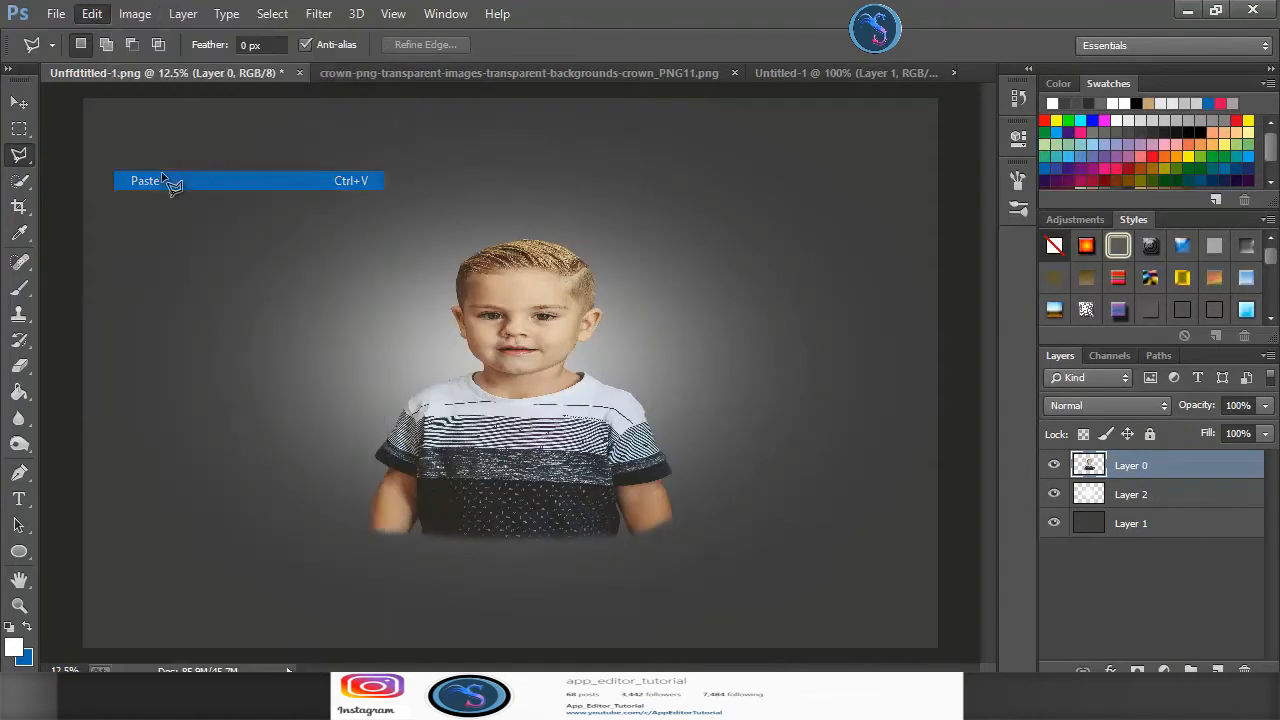
{"action": "key", "text": "v"}
{"action": "left_click_drag", "start_coordinate": [552, 397], "coordinate": [626, 488]}
{"action": "left_click_drag", "start_coordinate": [468, 488], "coordinate": [404, 481]}
{"action": "left_click_drag", "start_coordinate": [521, 489], "coordinate": [523, 532]}
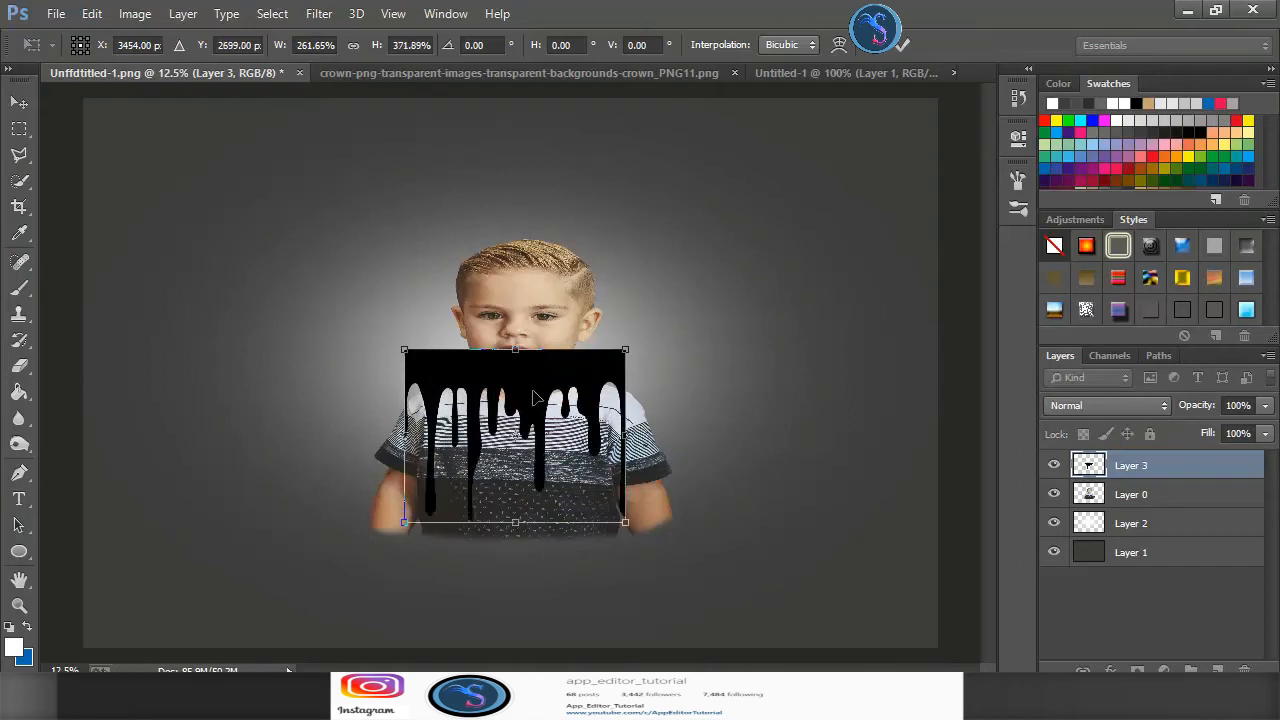
Move the drip down over the lower shirt, widen it to span both arms, and apply the transformation
{"action": "left_click_drag", "start_coordinate": [540, 390], "coordinate": [535, 487]}
{"action": "left_click_drag", "start_coordinate": [628, 545], "coordinate": [668, 534]}
{"action": "mouse_move", "coordinate": [399, 533]}
{"action": "left_mouse_down"}
{"action": "mouse_move", "coordinate": [370, 533]}
{"action": "mouse_move", "coordinate": [384, 533]}
{"action": "left_mouse_up"}
{"action": "left_click", "coordinate": [903, 44]}
Duplicate Layer 0, place the copy above the drip on Layer 3, and clip it to the drip shape
{"action": "left_click", "coordinate": [1178, 494]}
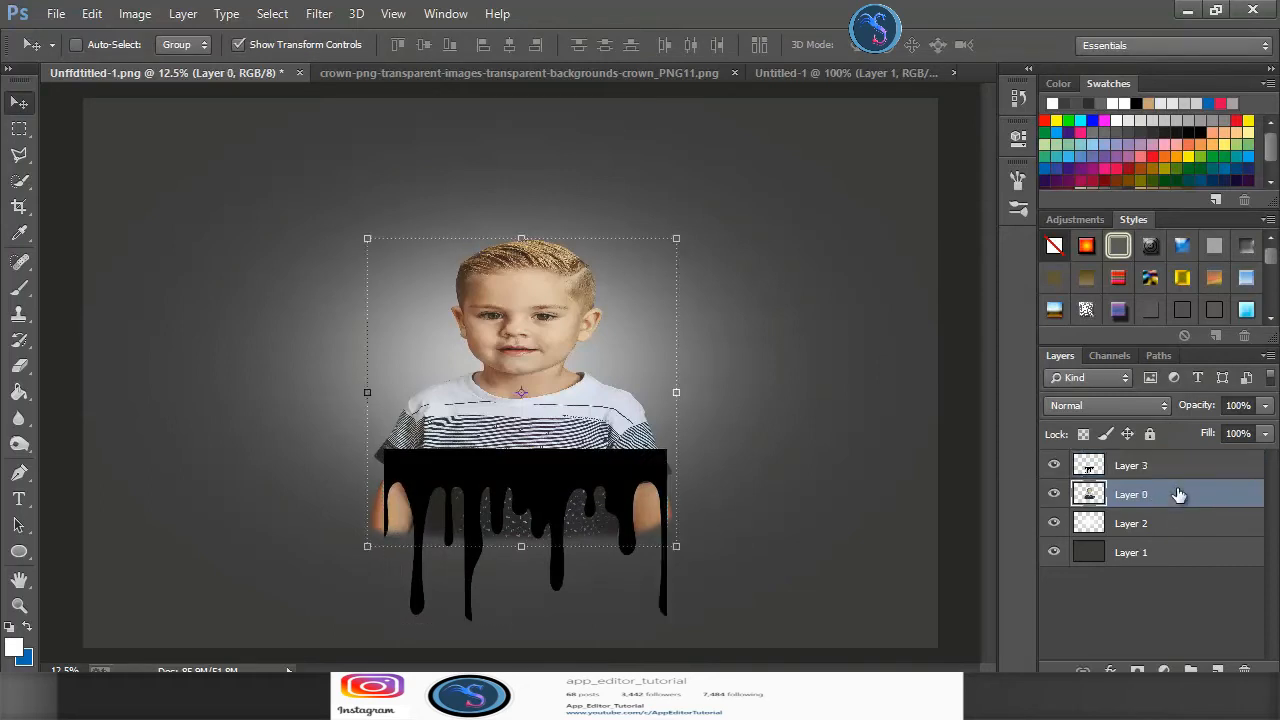
{"action": "left_click_drag", "start_coordinate": [1178, 494], "coordinate": [1217, 668]}
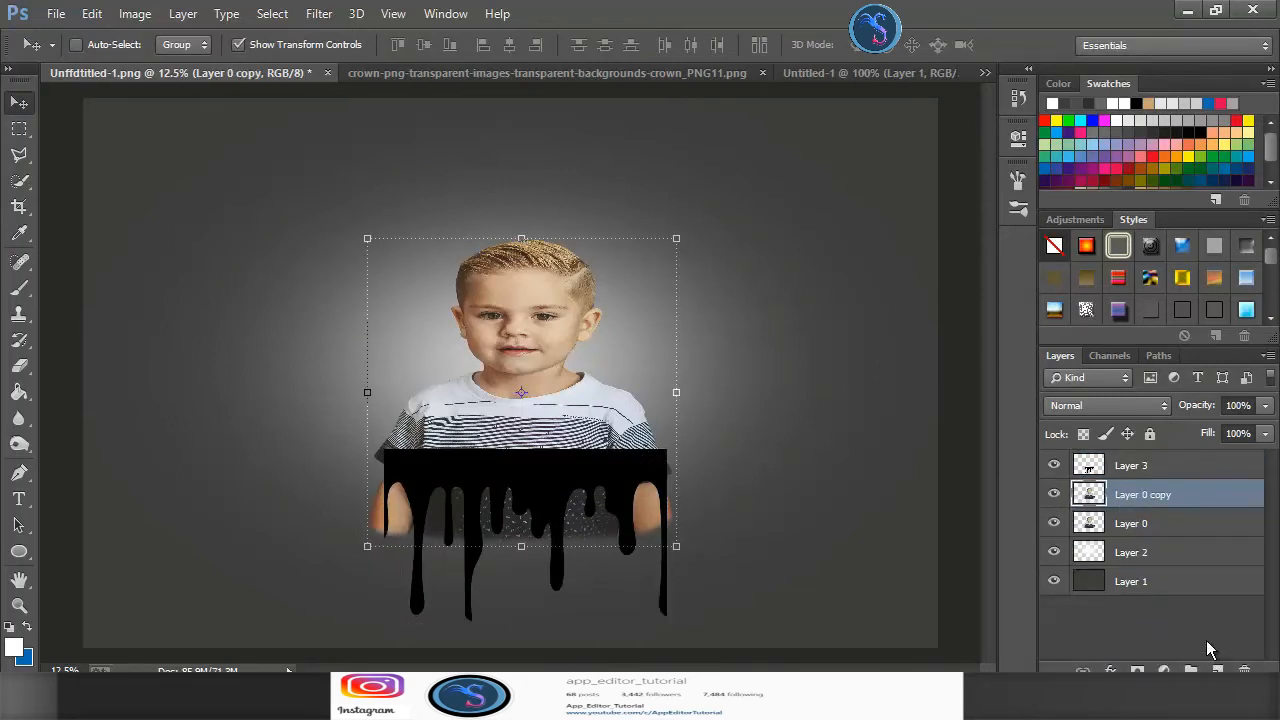
{"action": "left_click_drag", "start_coordinate": [1143, 483], "coordinate": [1105, 458]}
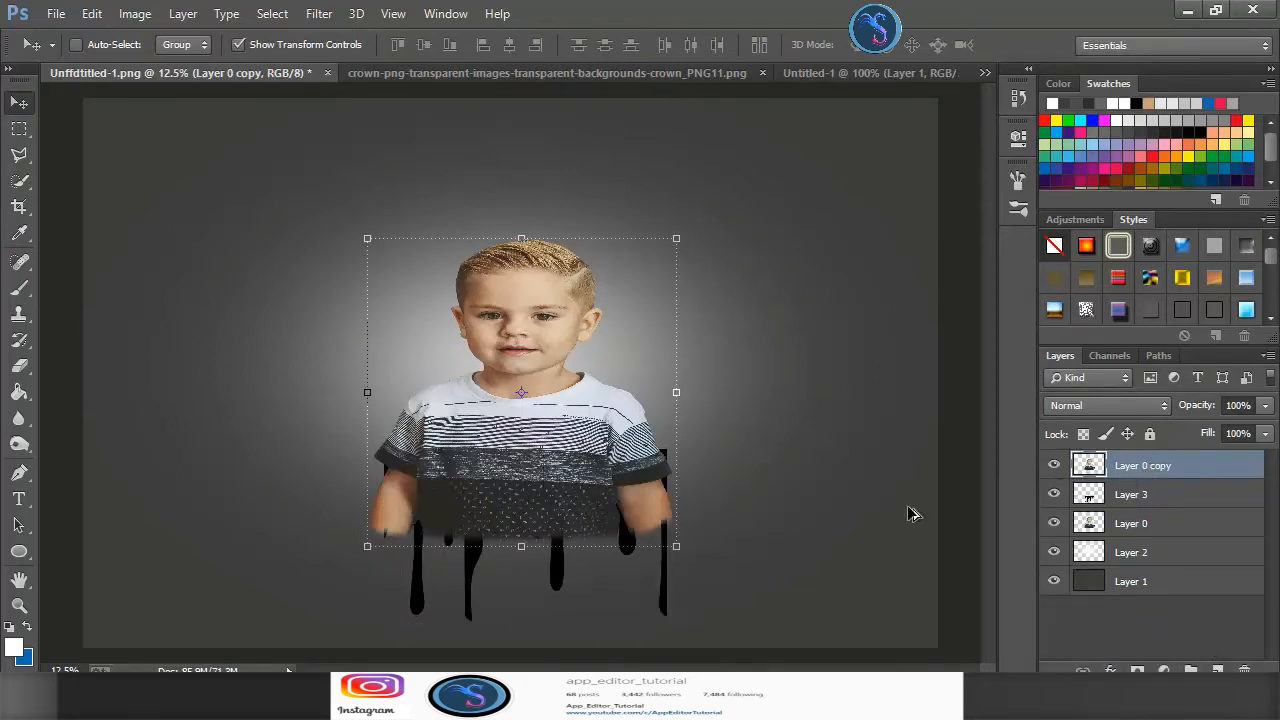
{"action": "key", "text": "ctrl+alt+g"}
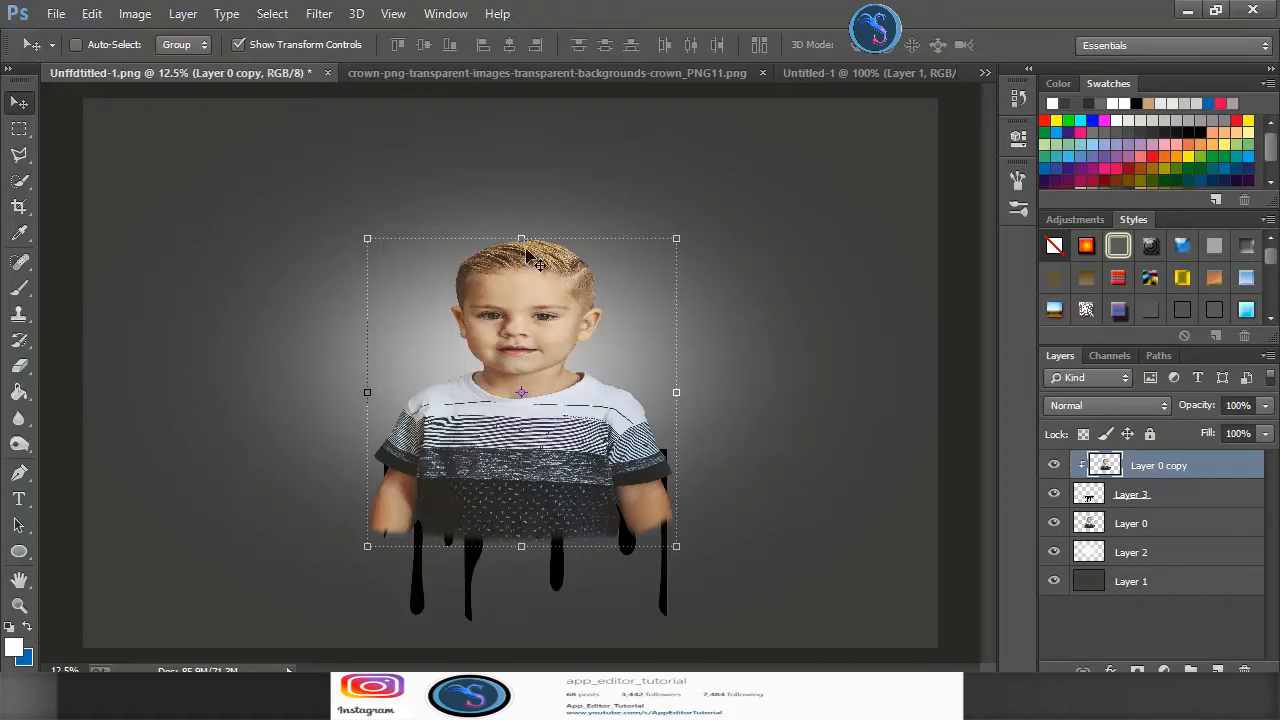
Stretch the clipped boy copy downward to 129.30% height so its shirt covers the drips, keeping its upper edge level with the head
{"action": "left_click_drag", "start_coordinate": [522, 242], "coordinate": [522, 340]}
{"action": "left_click_drag", "start_coordinate": [521, 546], "coordinate": [532, 632]}
{"action": "mouse_move", "coordinate": [556, 503]}
{"action": "left_mouse_down"}
{"action": "mouse_move", "coordinate": [556, 489]}
{"action": "mouse_move", "coordinate": [556, 506]}
{"action": "left_mouse_up"}
{"action": "left_click_drag", "start_coordinate": [522, 344], "coordinate": [540, 238]}
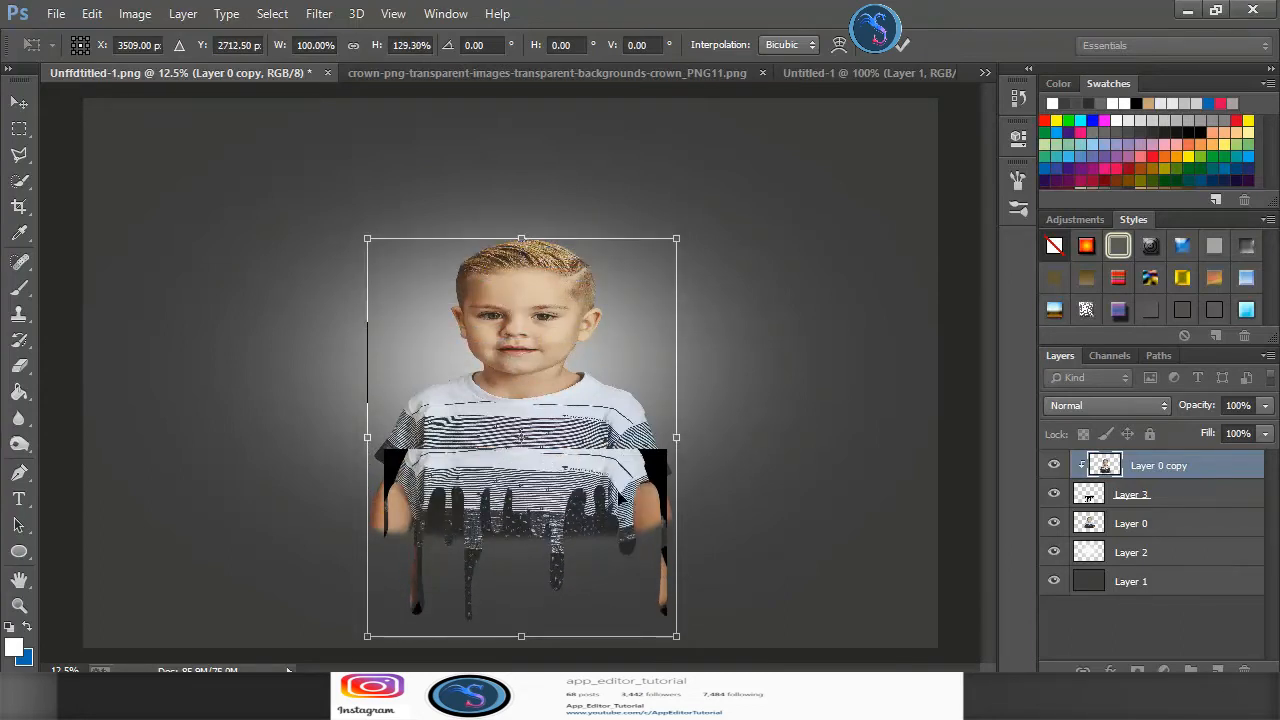
Widen the clipped copy to 120.05%, fine-tune its height to fill the drips with the shirt pattern, and apply the transformation
{"action": "left_click_drag", "start_coordinate": [676, 437], "coordinate": [689, 437]}
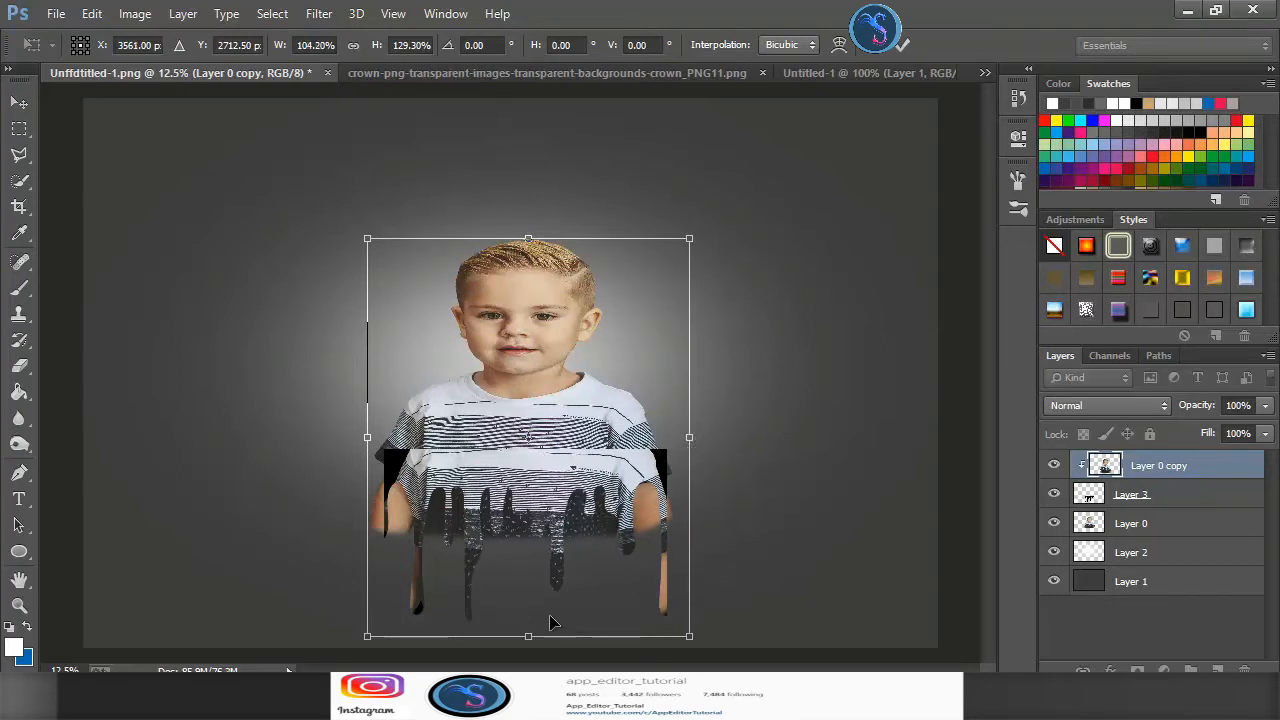
{"action": "left_click_drag", "start_coordinate": [363, 434], "coordinate": [337, 434]}
{"action": "left_click_drag", "start_coordinate": [686, 450], "coordinate": [708, 437]}
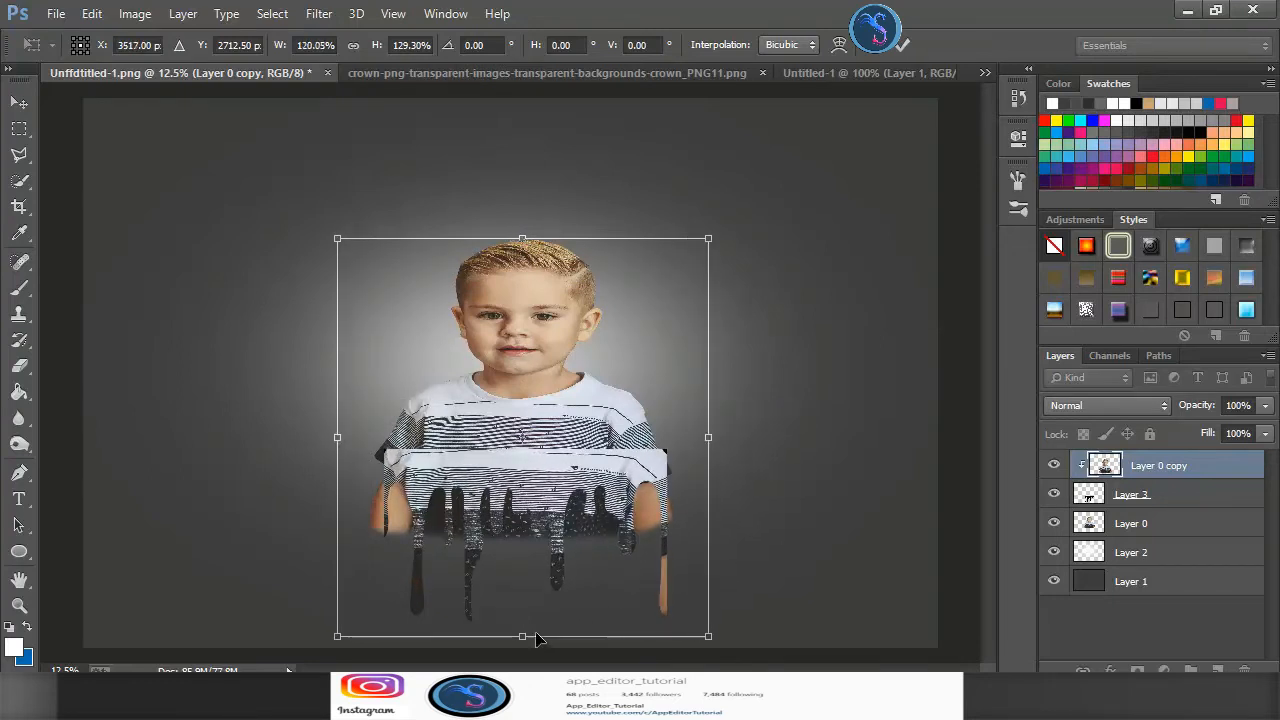
{"action": "left_click_drag", "start_coordinate": [522, 625], "coordinate": [522, 616]}
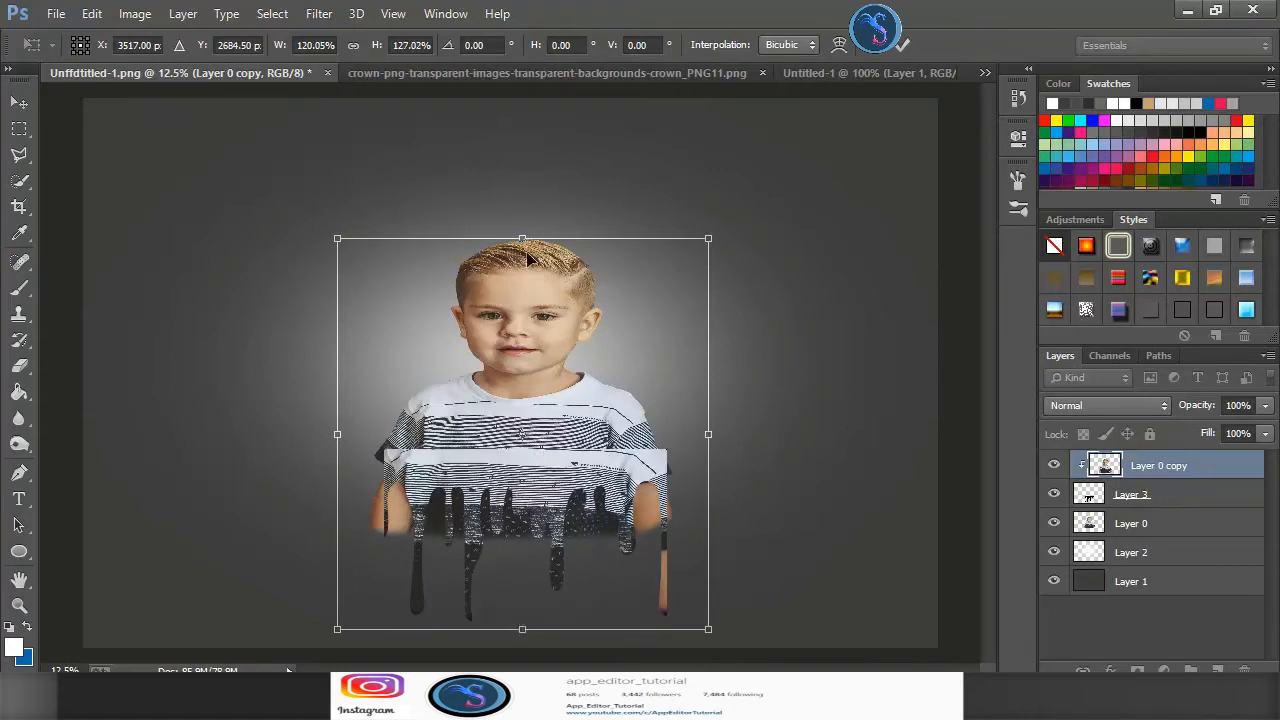
{"action": "left_click_drag", "start_coordinate": [523, 230], "coordinate": [526, 215]}
{"action": "left_click", "coordinate": [906, 46]}
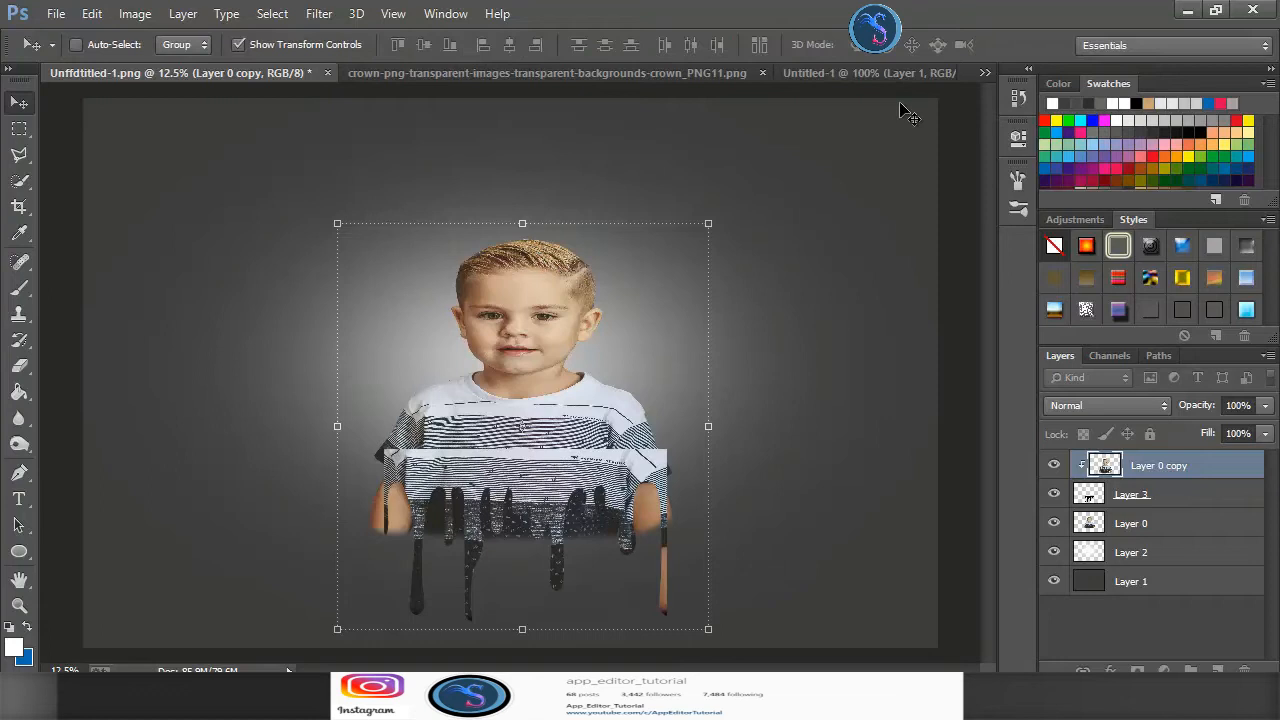
Move Layer 3 and the clipped Layer 0 copy together slightly upward on the shirt
{"action": "left_click", "coordinate": [1140, 497]}
{"action": "left_click", "coordinate": [1147, 470], "text": "shift"}
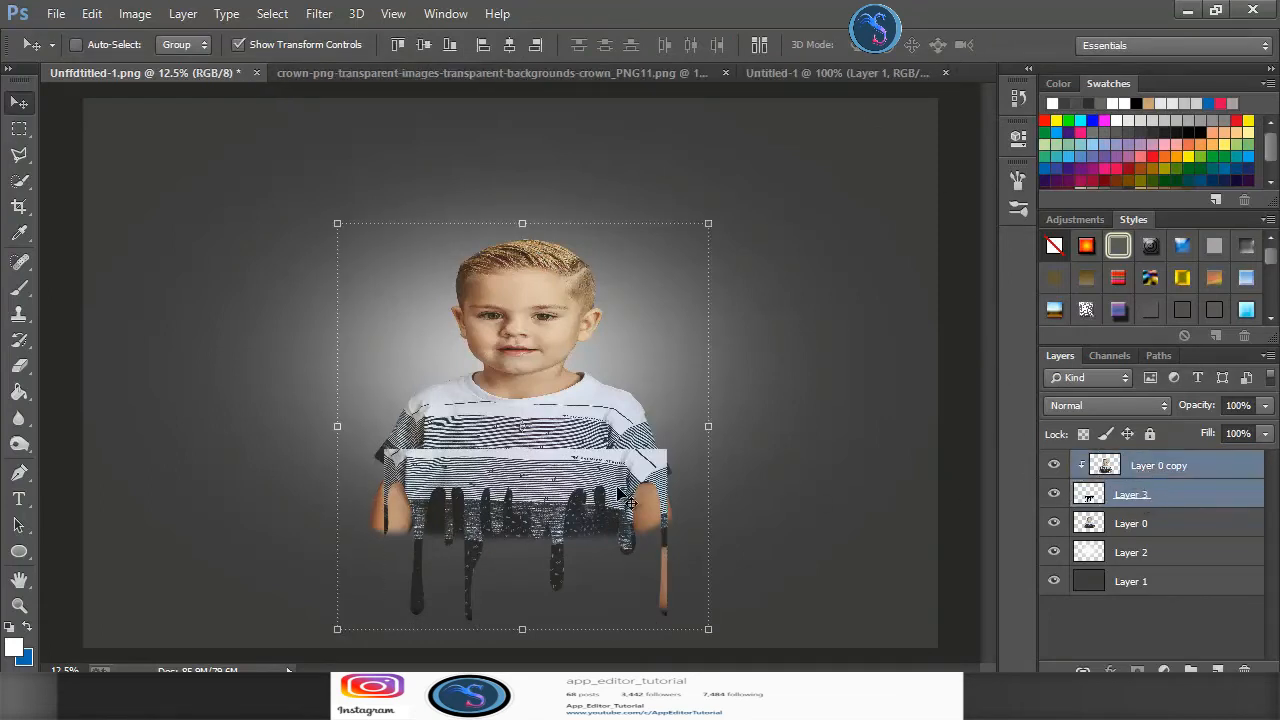
{"action": "left_click_drag", "start_coordinate": [620, 488], "coordinate": [619, 481]}
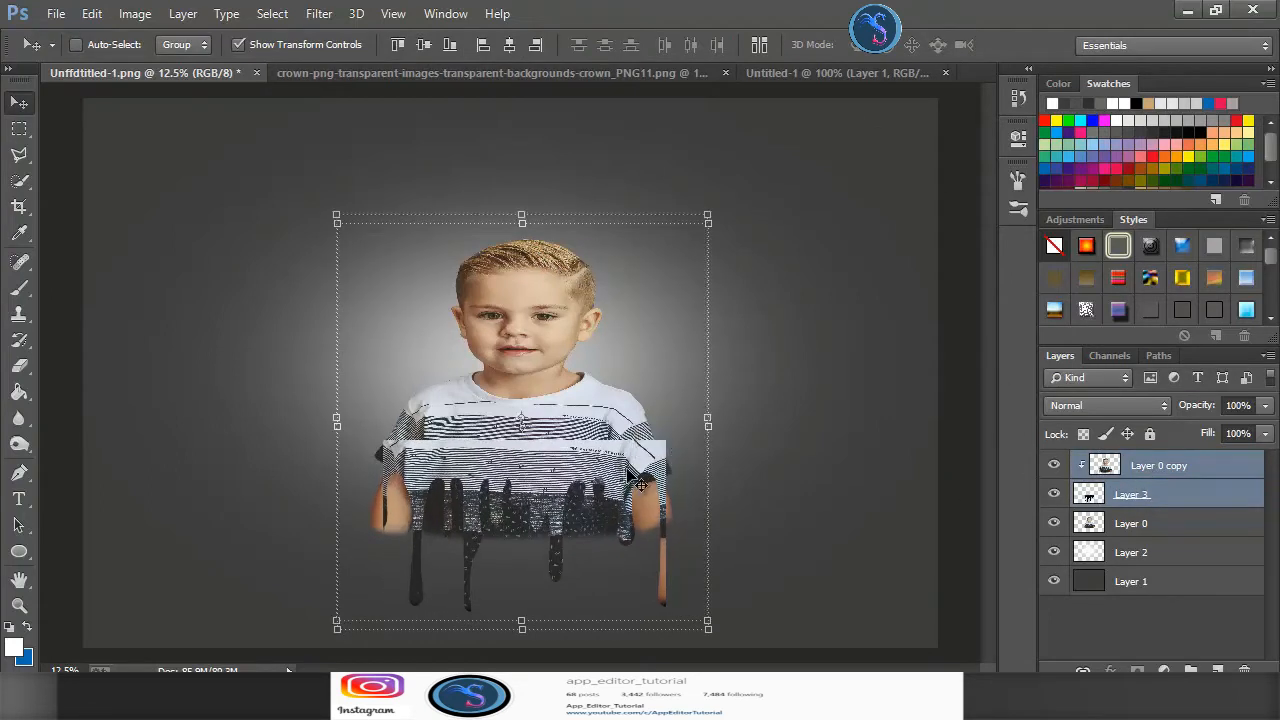
On Layer 0, erase the arms and lower shirt behind the drips, enlarging the soft eraser from 198 px to 367 px
{"action": "left_click", "coordinate": [1125, 526]}
{"action": "left_click", "coordinate": [19, 365]}
{"action": "mouse_move", "coordinate": [378, 515]}
{"action": "left_mouse_down"}
{"action": "mouse_move", "coordinate": [676, 494]}
{"action": "mouse_move", "coordinate": [680, 482]}
{"action": "mouse_move", "coordinate": [400, 480]}
{"action": "left_mouse_up"}
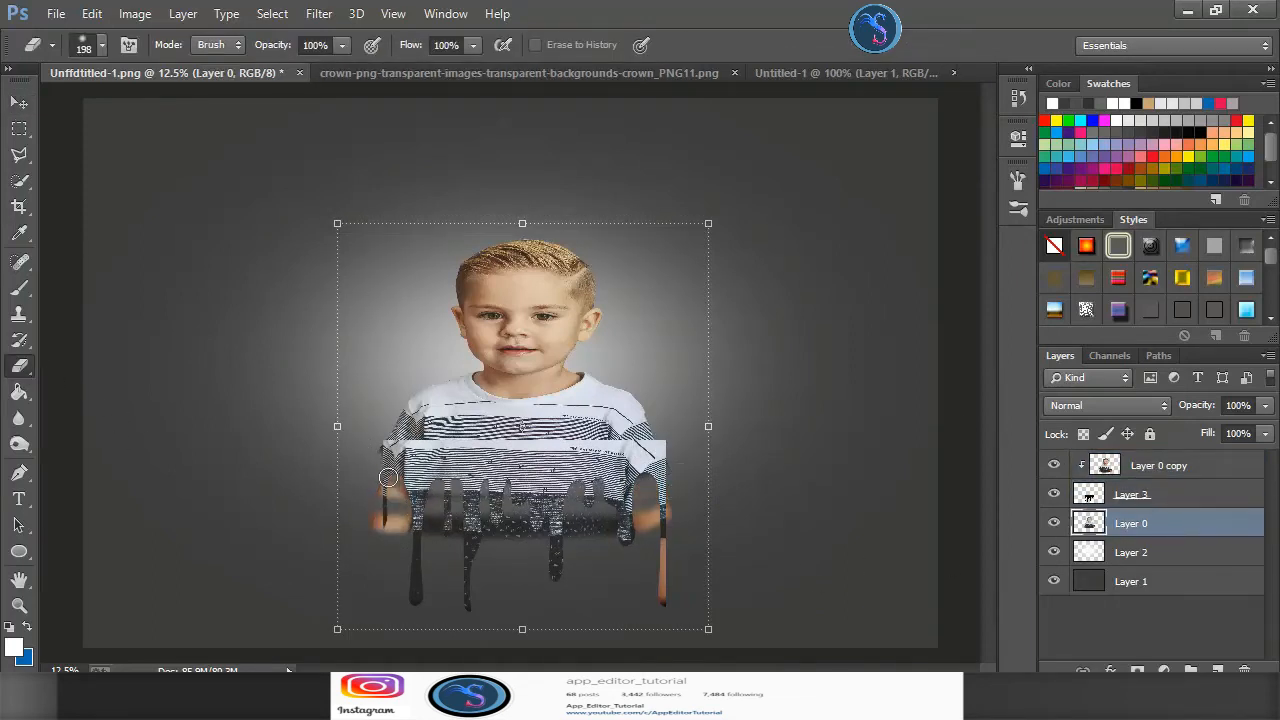
{"action": "left_click_drag", "start_coordinate": [638, 501], "coordinate": [360, 515]}
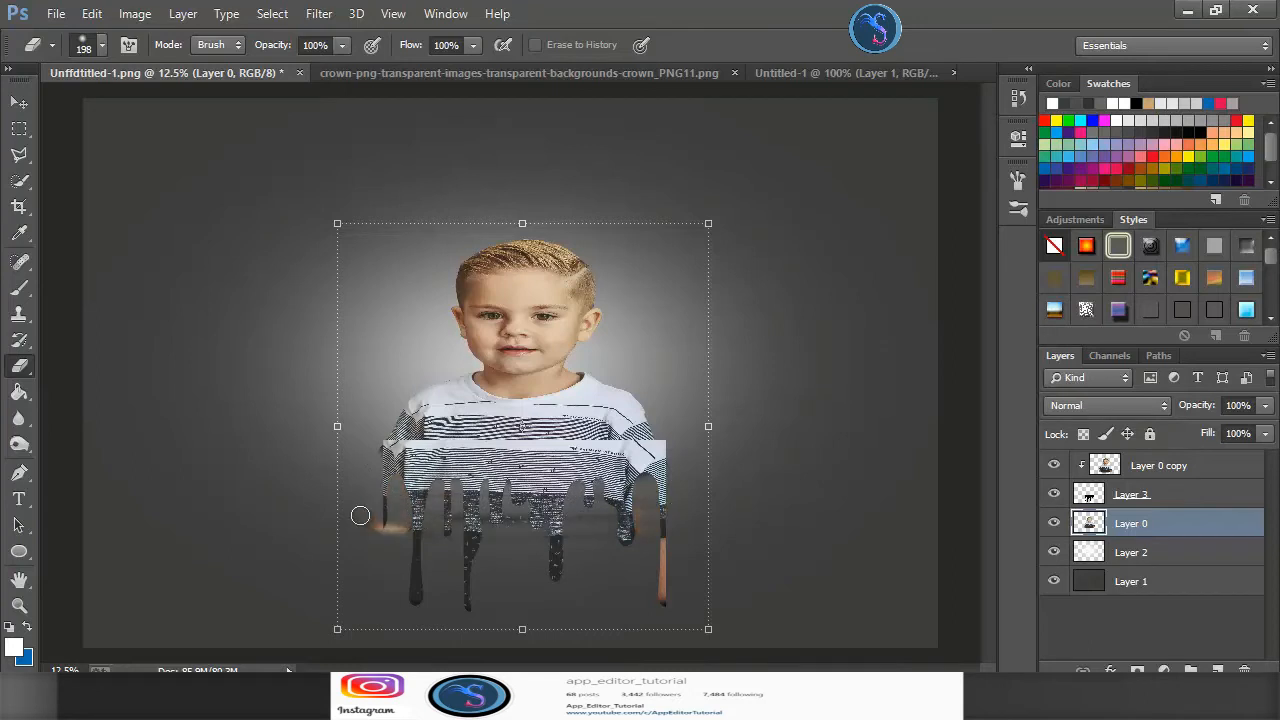
{"action": "left_click", "coordinate": [103, 47]}
{"action": "key", "text": "Return"}
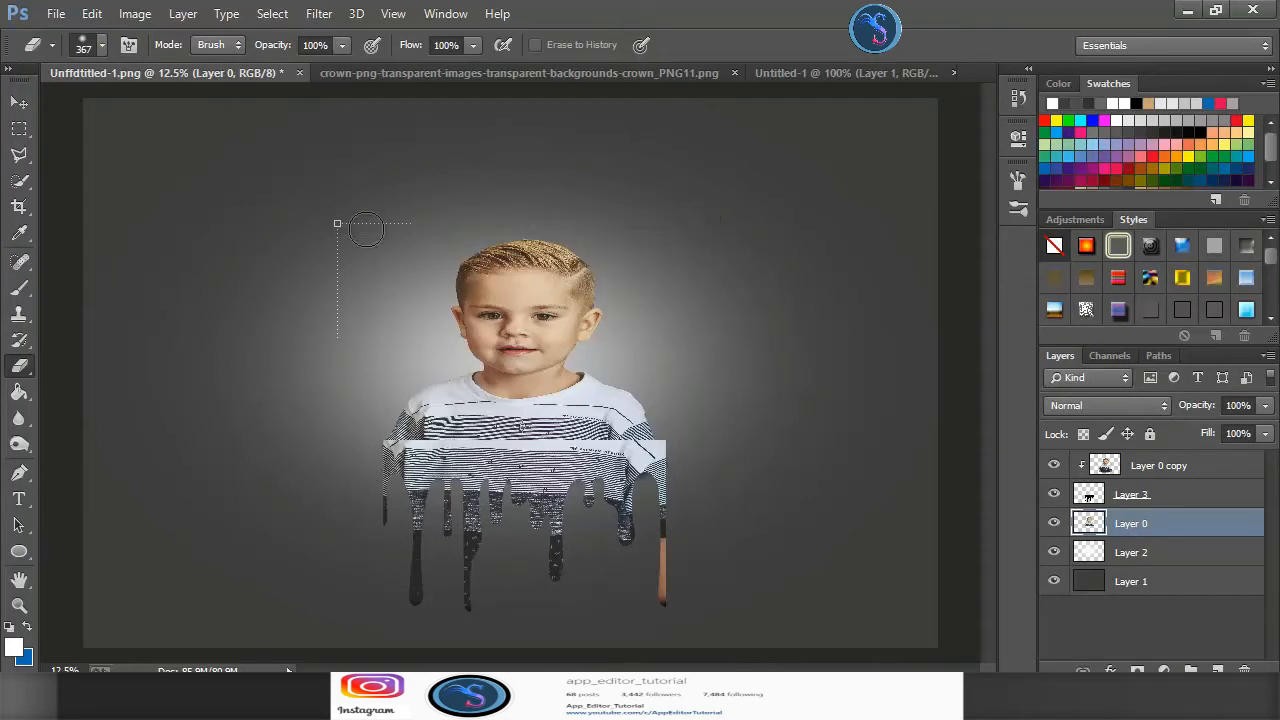
Scale Layer 3 and its clipped copy together to 95.15% width and 97.96% height, and align them with the shirt
{"action": "key", "text": "ctrl+plus"}
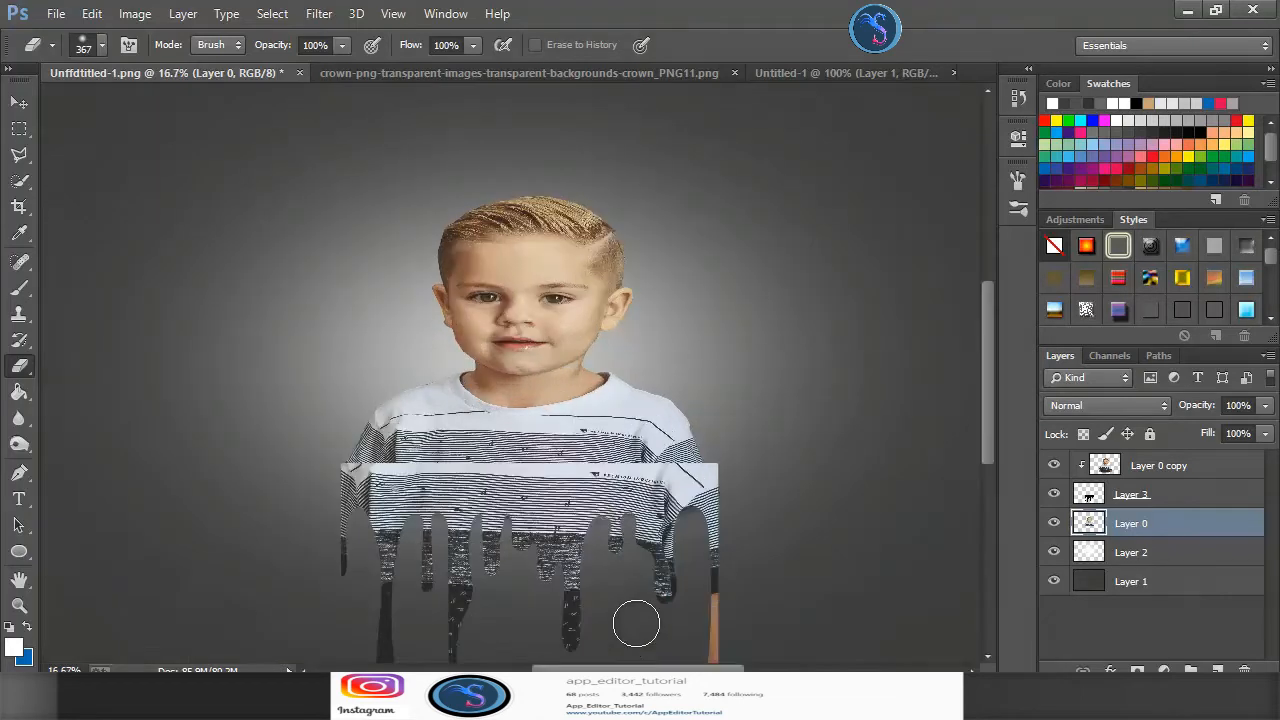
{"action": "left_click_drag", "start_coordinate": [631, 609], "coordinate": [629, 496]}
{"action": "left_click", "coordinate": [1155, 495]}
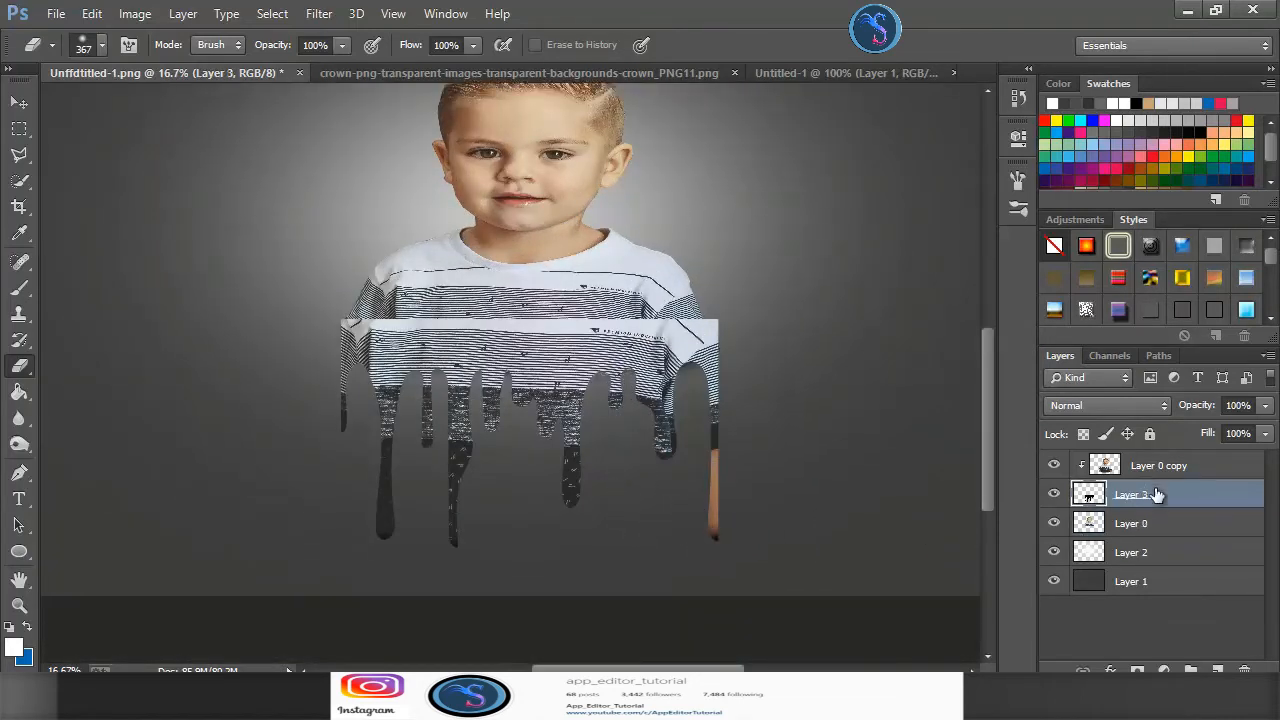
{"action": "left_click", "coordinate": [1150, 467], "text": "shift"}
{"action": "left_click", "coordinate": [20, 104]}
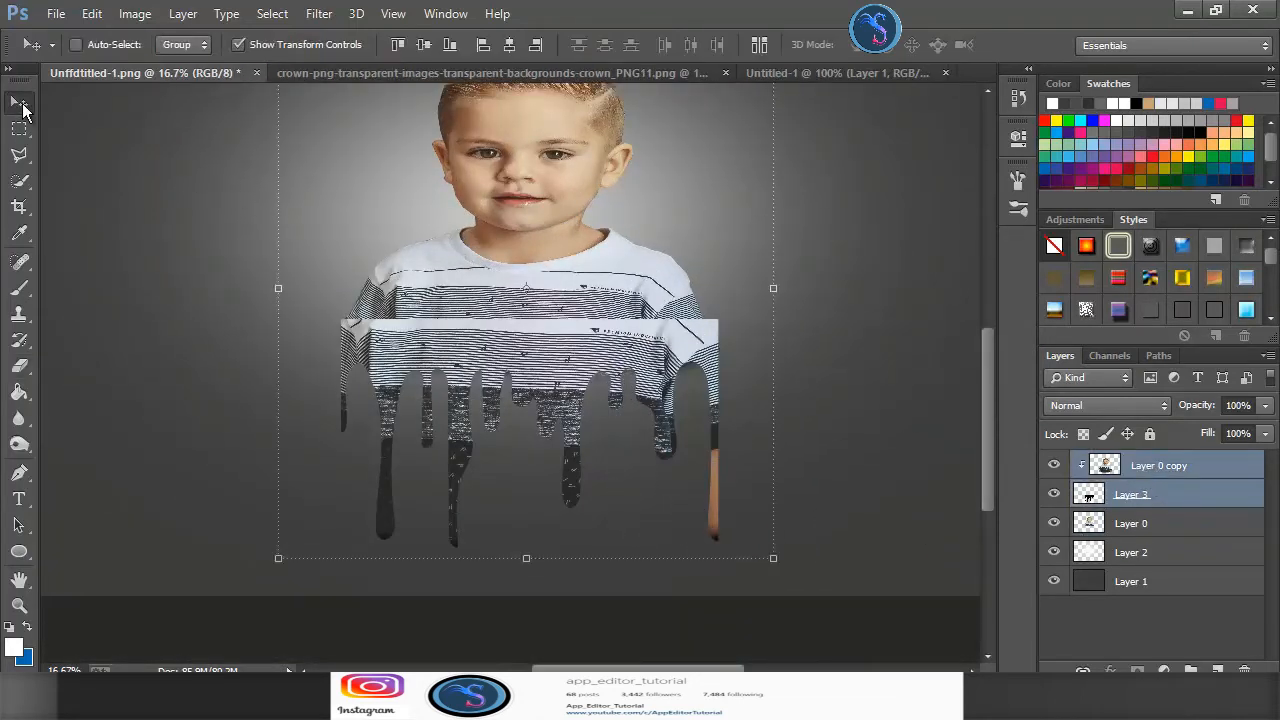
{"action": "left_click_drag", "start_coordinate": [771, 557], "coordinate": [766, 555]}
{"action": "left_click_drag", "start_coordinate": [278, 286], "coordinate": [283, 282]}
{"action": "scroll", "coordinate": [643, 447], "scroll_direction": "up", "scroll_amount": 2}
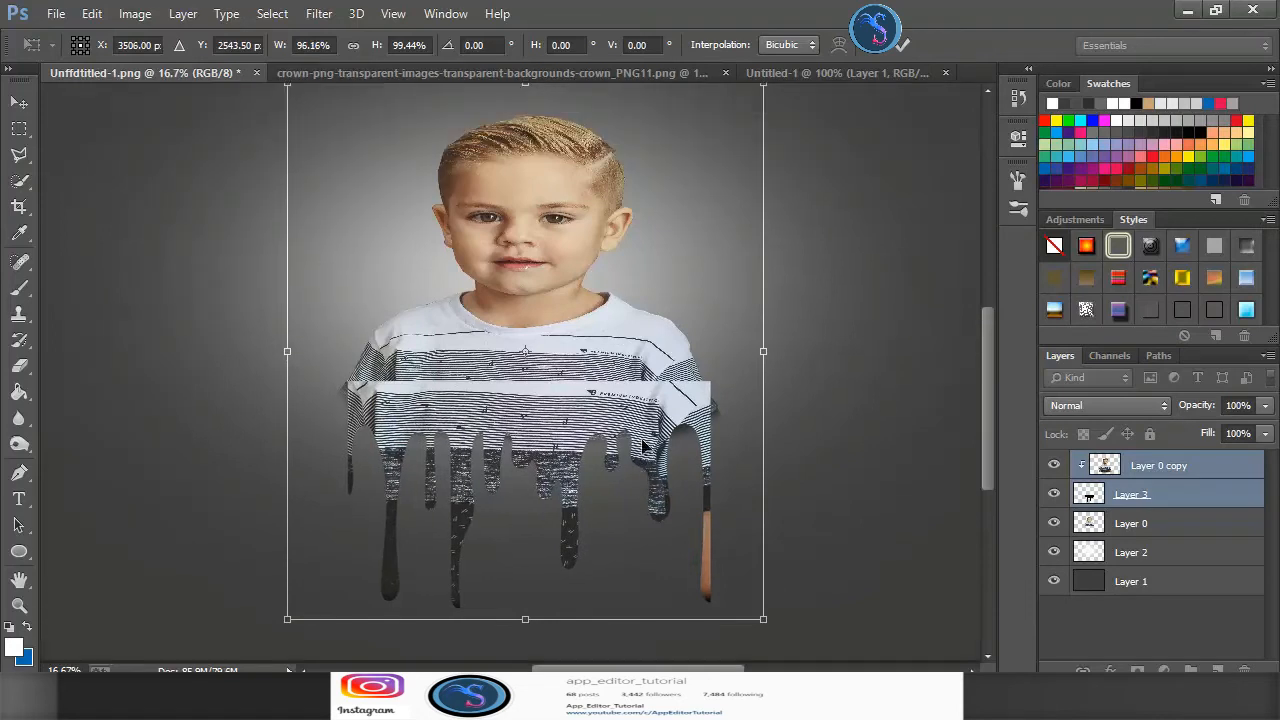
{"action": "left_click_drag", "start_coordinate": [531, 622], "coordinate": [532, 609]}
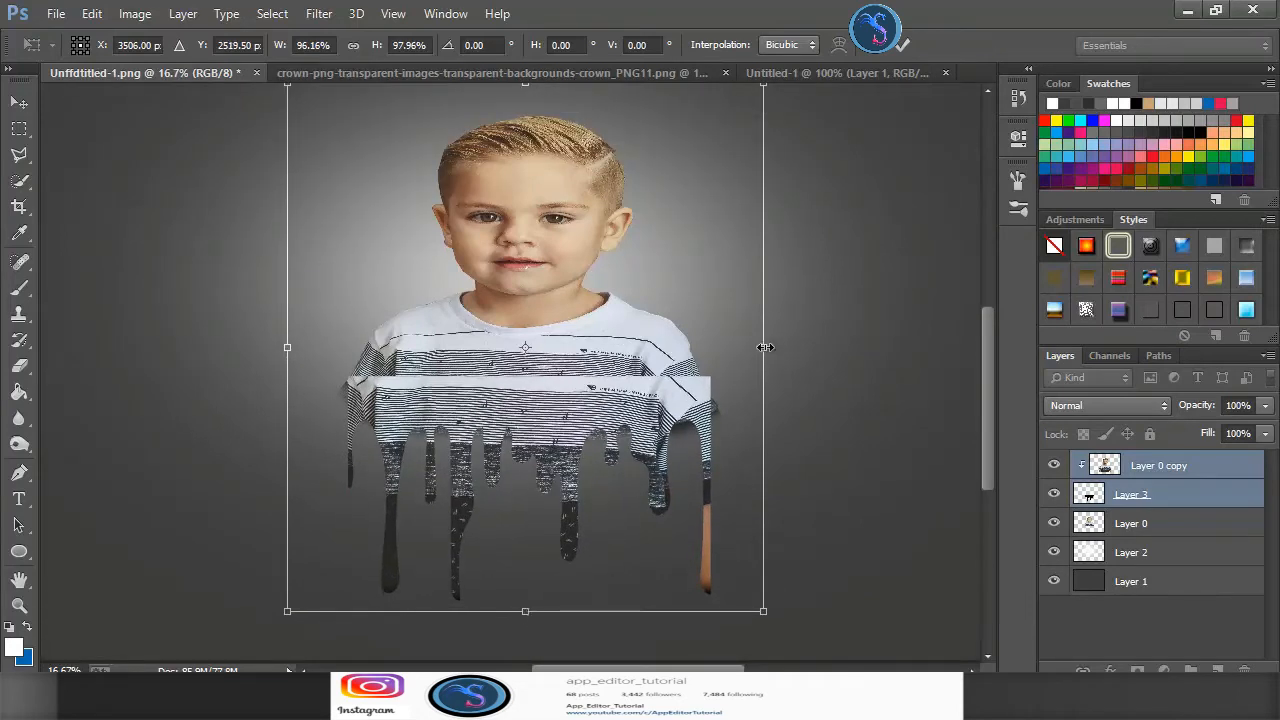
{"action": "left_click_drag", "start_coordinate": [764, 351], "coordinate": [759, 348]}
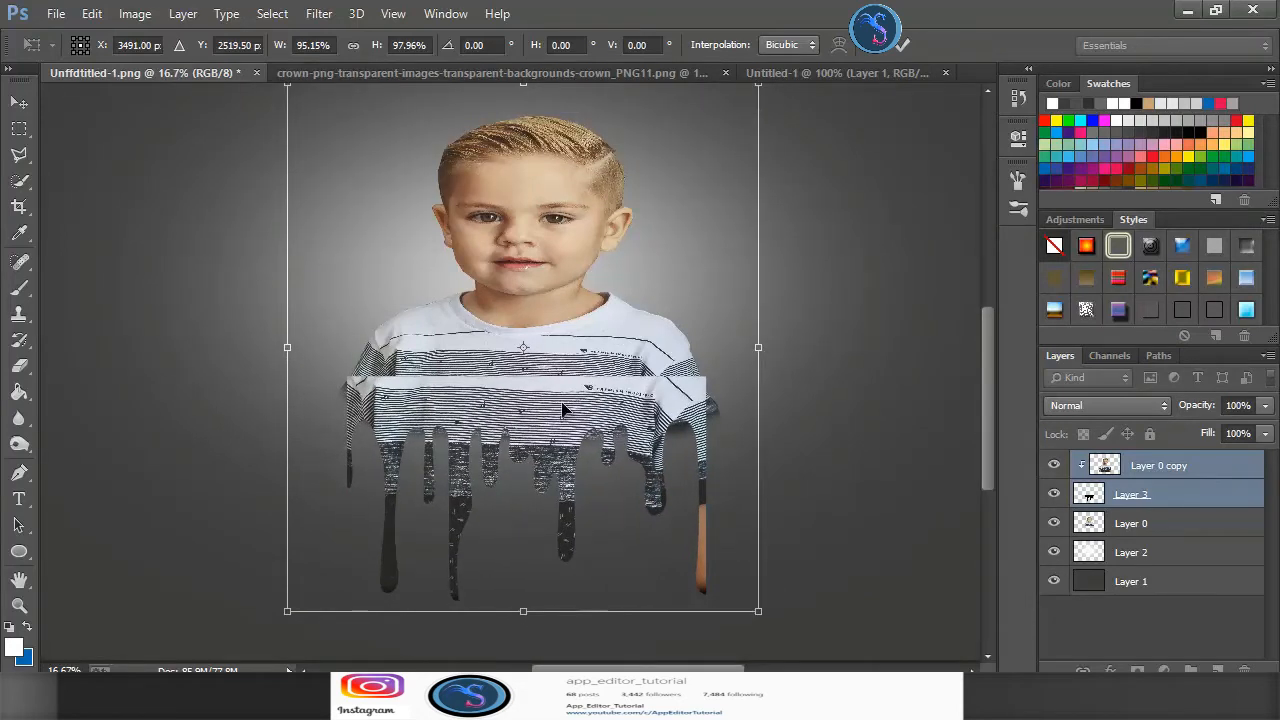
{"action": "left_click_drag", "start_coordinate": [562, 410], "coordinate": [562, 412]}
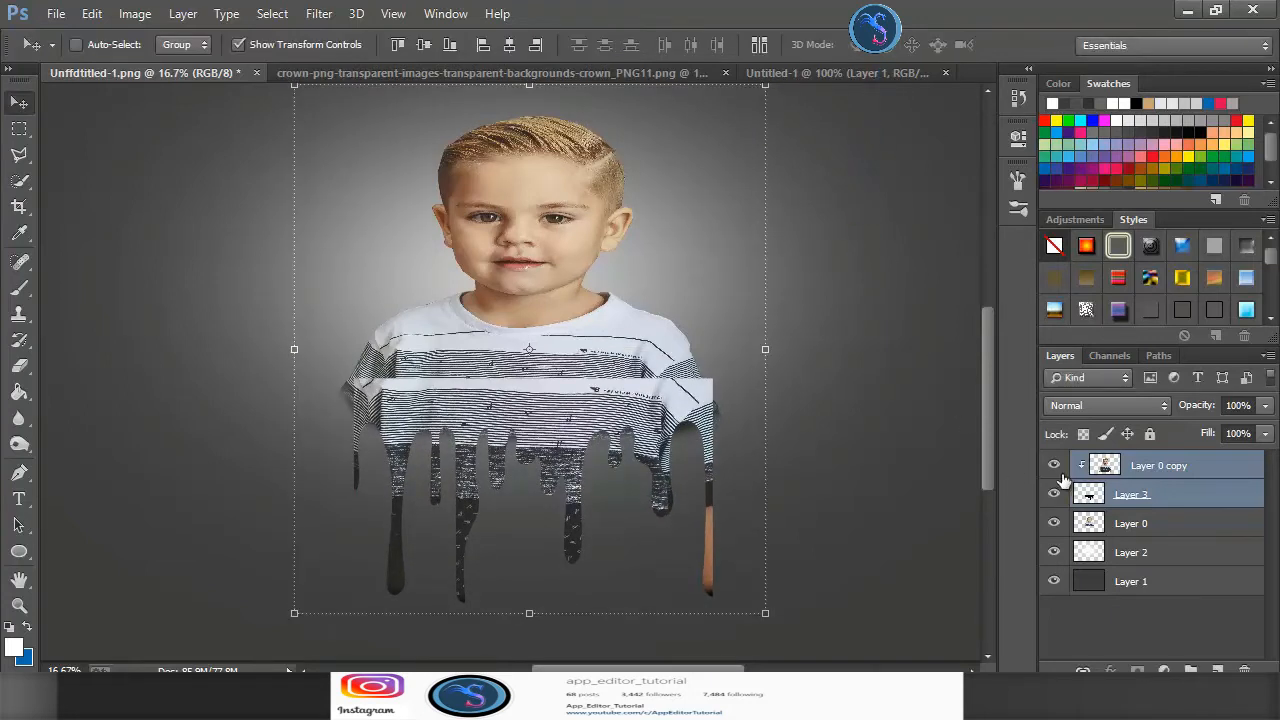
On Layer 3, erase the drip's straight upper edge across the shirt with a soft 198 px eraser to blend it in
{"action": "left_click", "coordinate": [1132, 495]}
{"action": "key", "text": "e"}
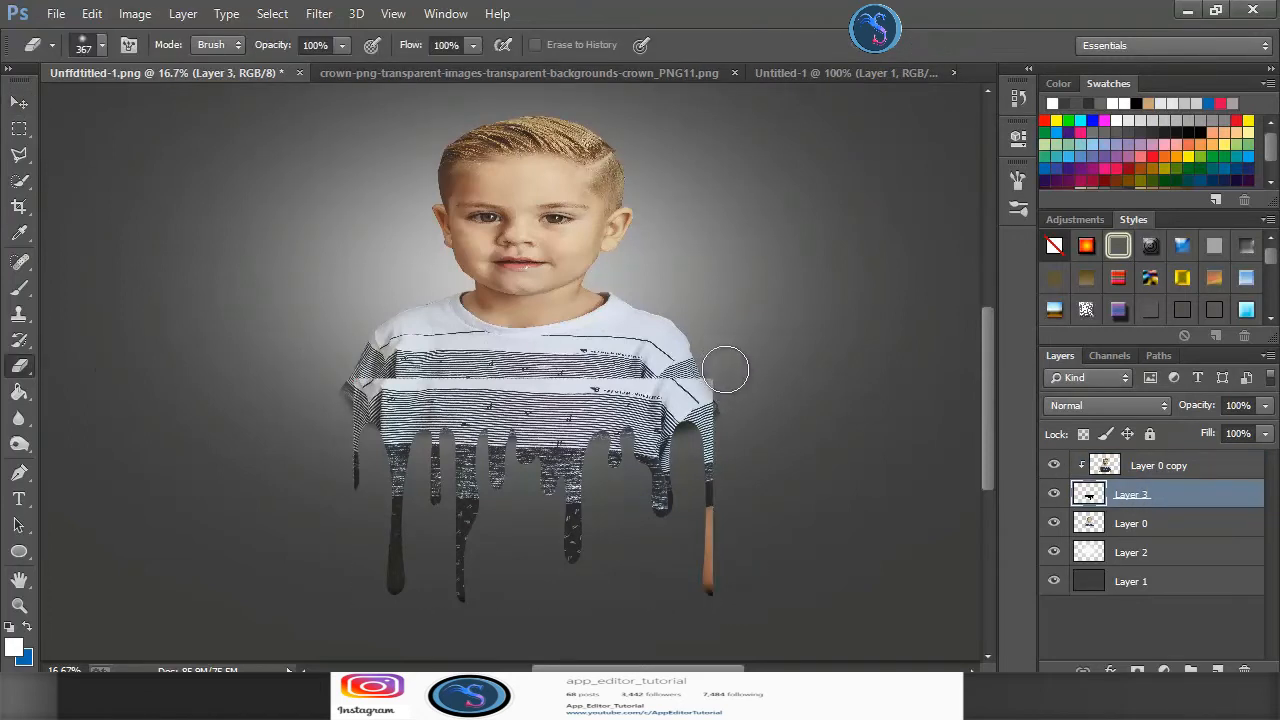
{"action": "left_click", "coordinate": [1133, 462]}
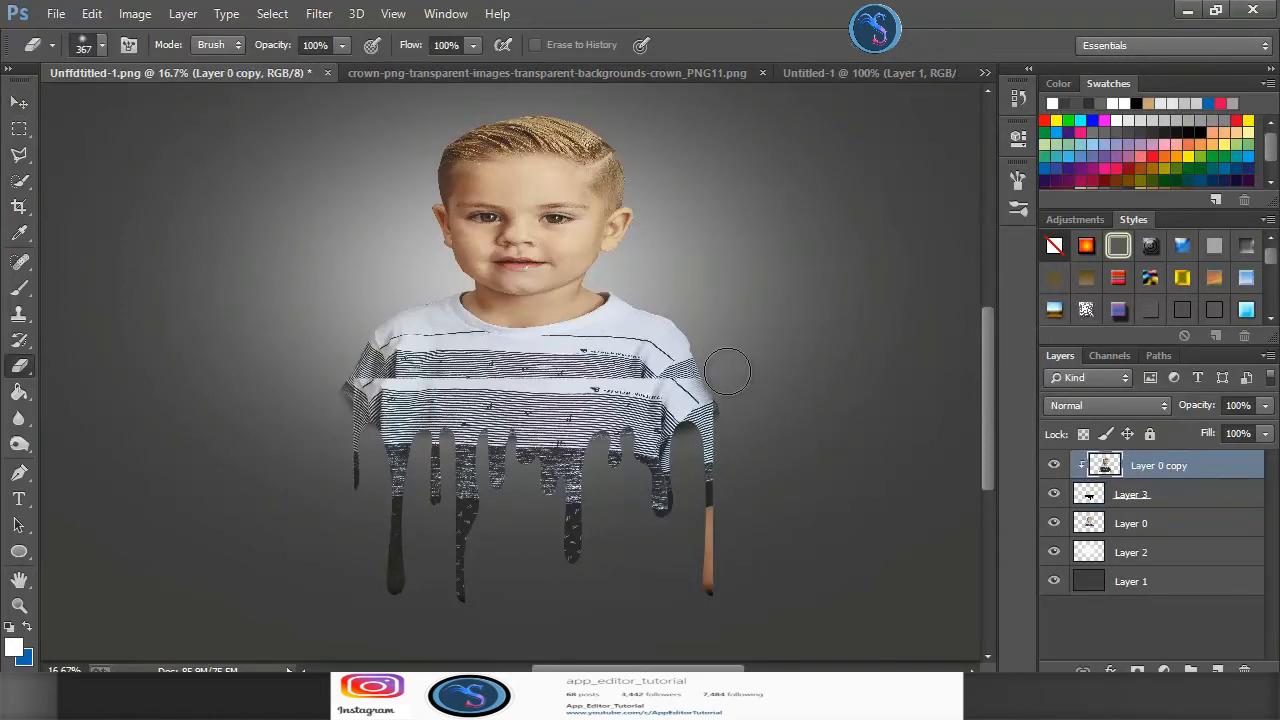
{"action": "left_click", "coordinate": [1167, 497]}
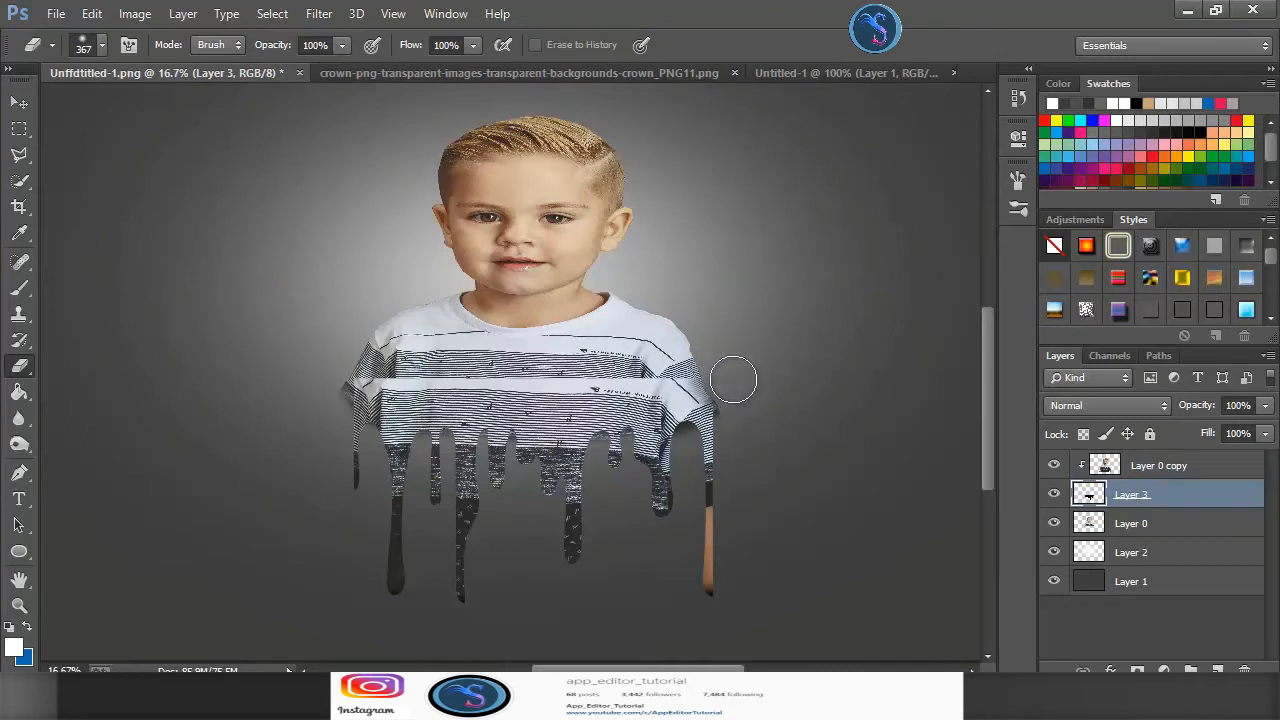
{"action": "left_click", "coordinate": [1131, 523]}
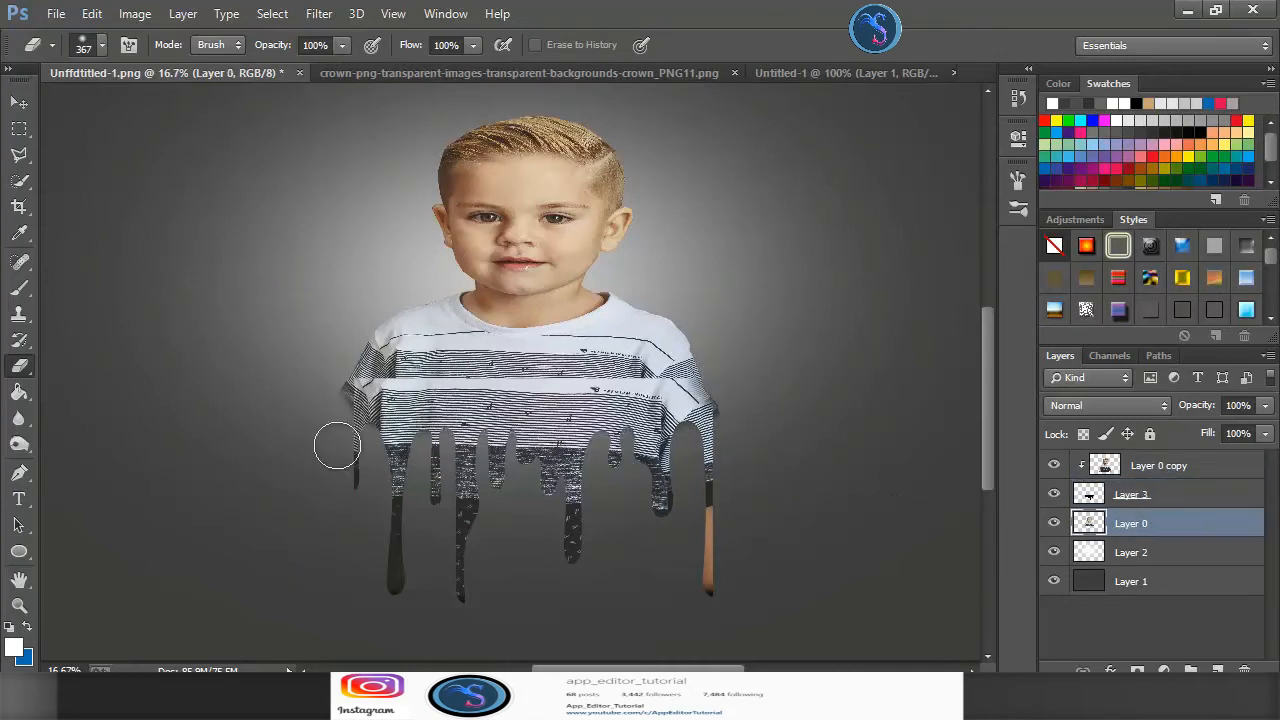
{"action": "left_click", "coordinate": [1133, 497]}
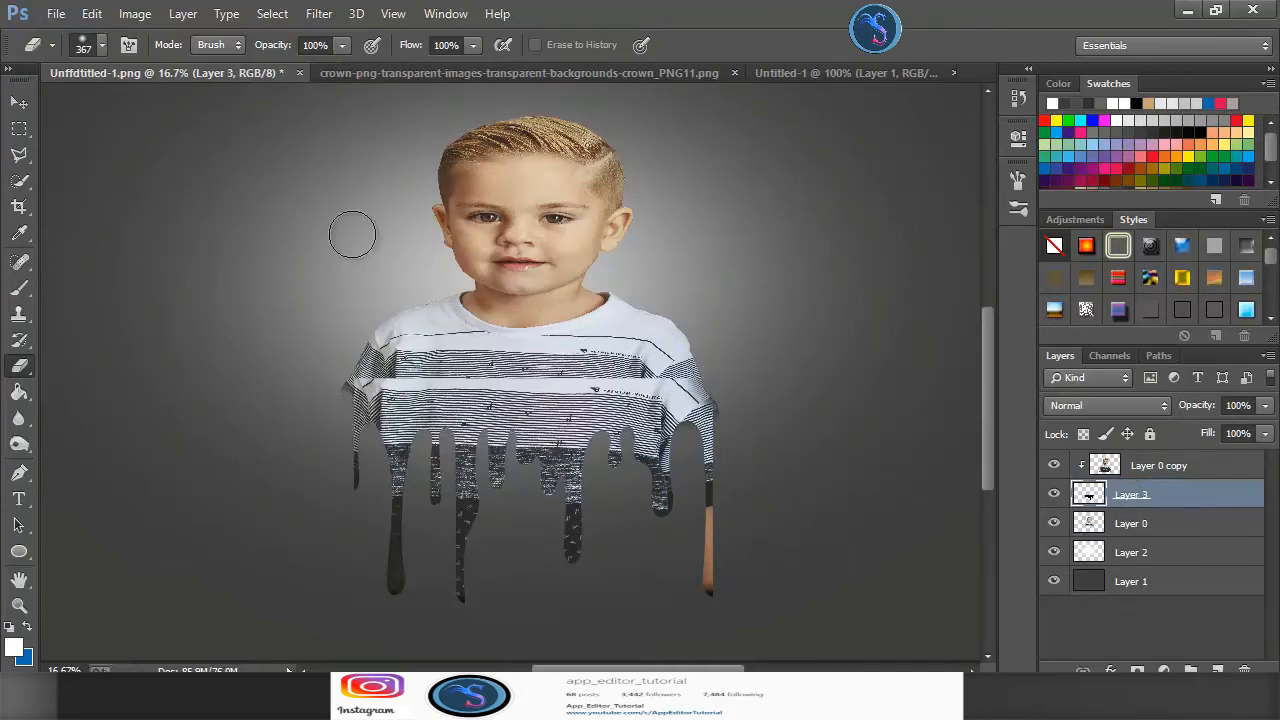
{"action": "left_click", "coordinate": [100, 45]}
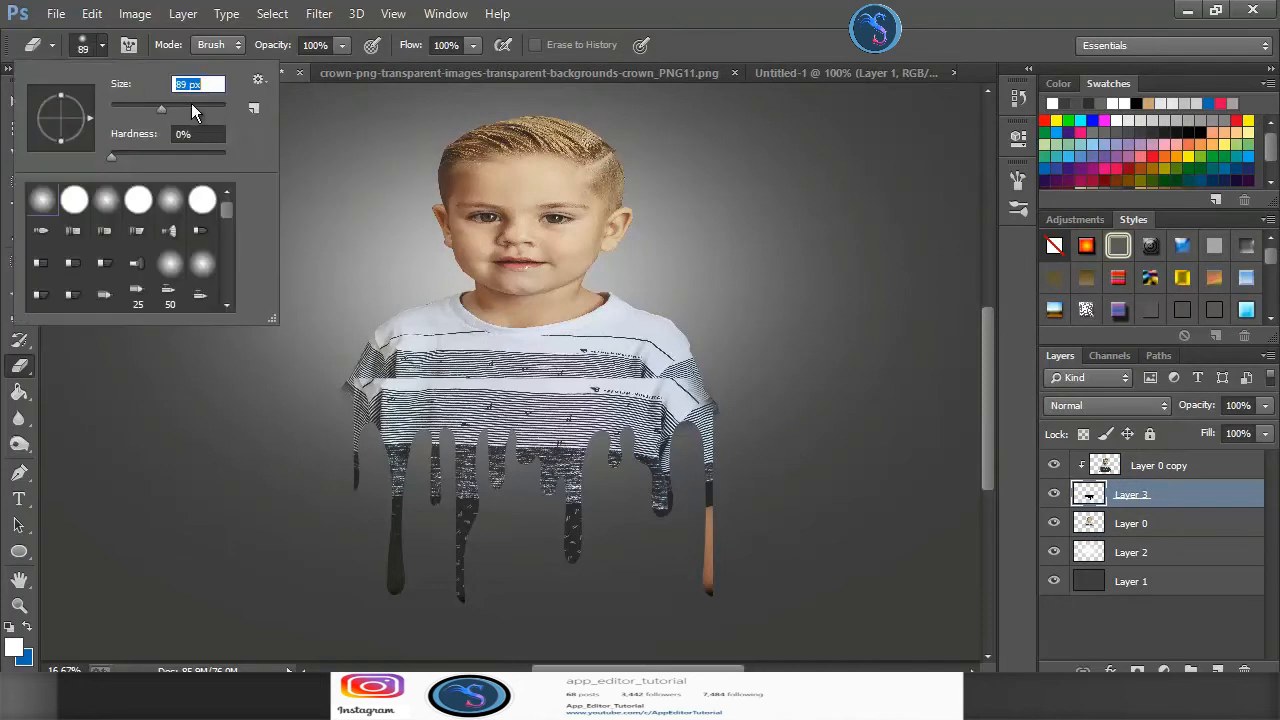
{"action": "key", "text": "Return"}
{"action": "key", "text": "ctrl+plus"}
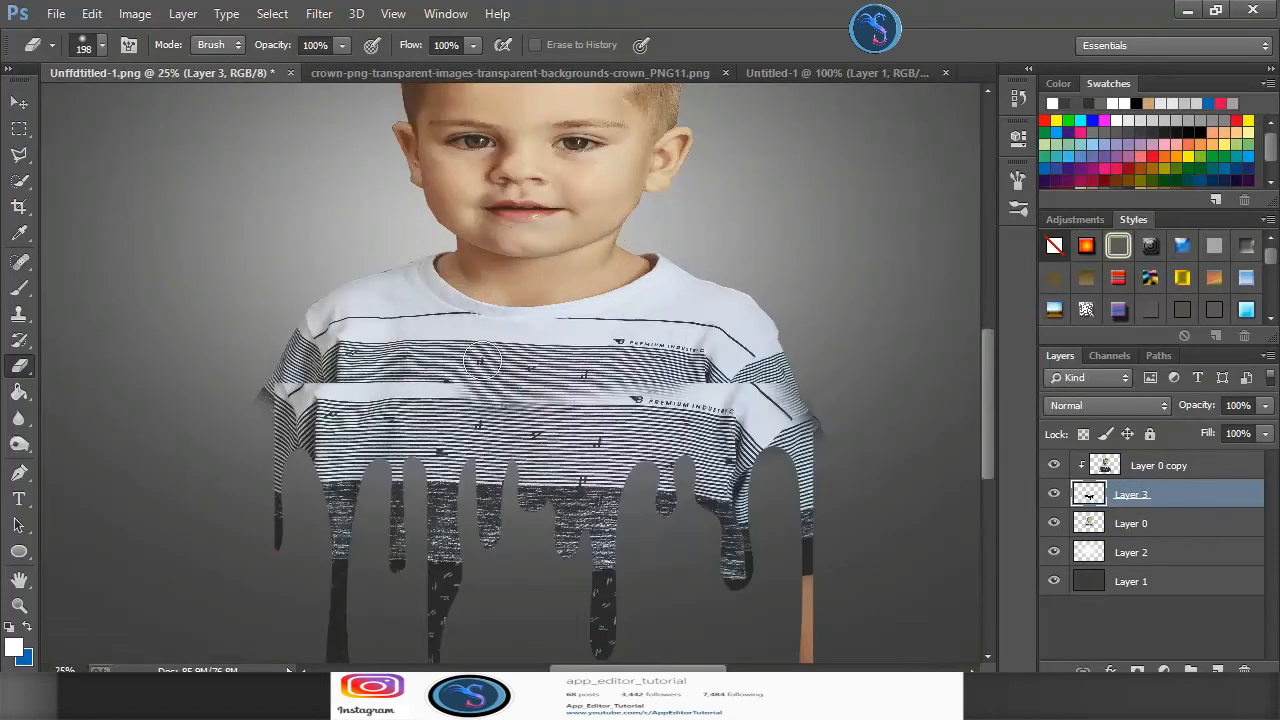
{"action": "mouse_move", "coordinate": [688, 383]}
{"action": "left_mouse_down"}
{"action": "mouse_move", "coordinate": [770, 382]}
{"action": "mouse_move", "coordinate": [776, 401]}
{"action": "mouse_move", "coordinate": [283, 386]}
{"action": "mouse_move", "coordinate": [627, 400]}
{"action": "mouse_move", "coordinate": [323, 402]}
{"action": "mouse_move", "coordinate": [449, 425]}
{"action": "mouse_move", "coordinate": [588, 422]}
{"action": "mouse_move", "coordinate": [681, 401]}
{"action": "mouse_move", "coordinate": [700, 411]}
{"action": "mouse_move", "coordinate": [639, 423]}
{"action": "mouse_move", "coordinate": [698, 423]}
{"action": "mouse_move", "coordinate": [762, 402]}
{"action": "mouse_move", "coordinate": [745, 419]}
{"action": "mouse_move", "coordinate": [774, 413]}
{"action": "mouse_move", "coordinate": [756, 429]}
{"action": "mouse_move", "coordinate": [786, 408]}
{"action": "mouse_move", "coordinate": [654, 430]}
{"action": "mouse_move", "coordinate": [325, 420]}
{"action": "left_mouse_up"}
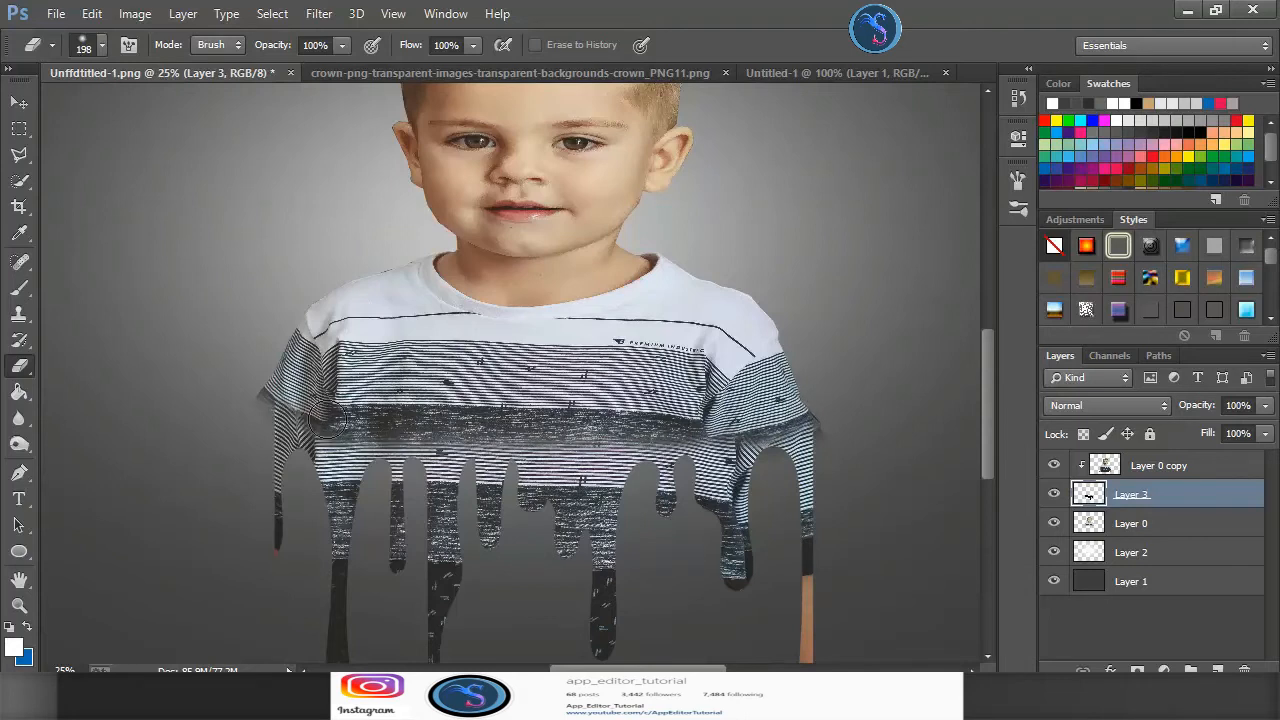
On Layer 0, erase the leftover sleeve tips sticking out on both sides of the drip
{"action": "scroll", "coordinate": [605, 403], "scroll_direction": "down", "scroll_amount": 3}
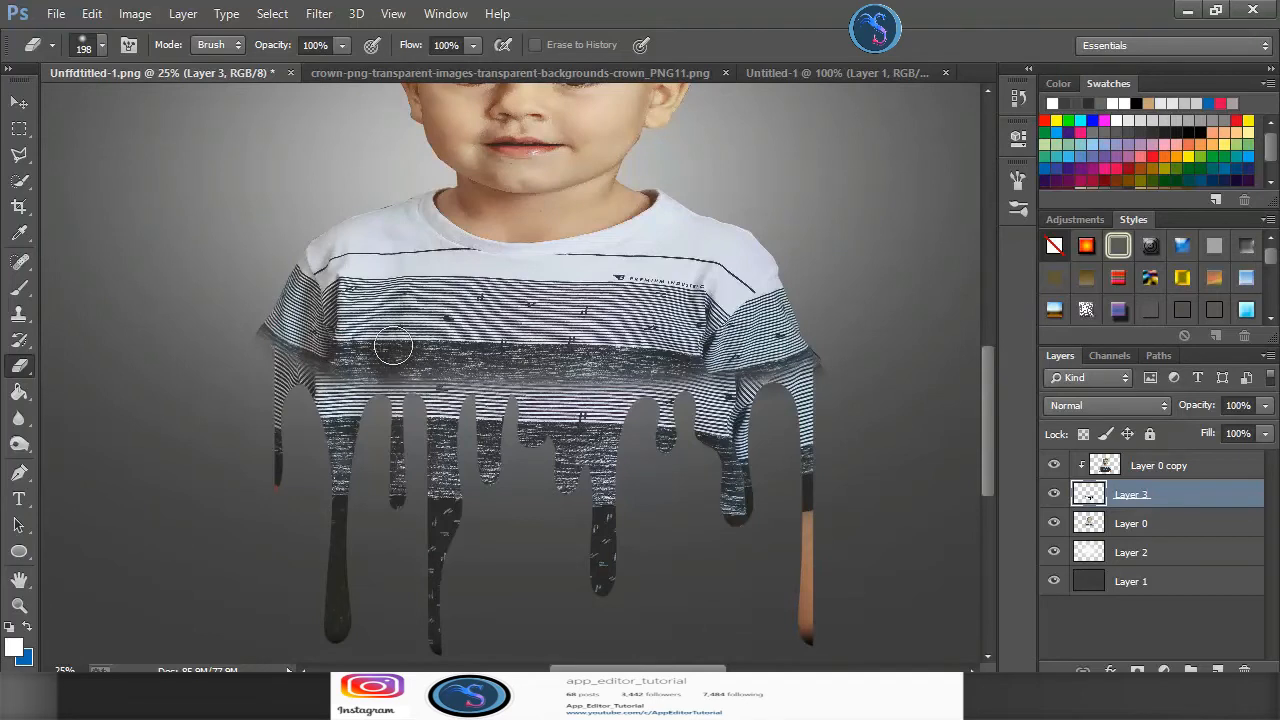
{"action": "left_click", "coordinate": [1136, 524]}
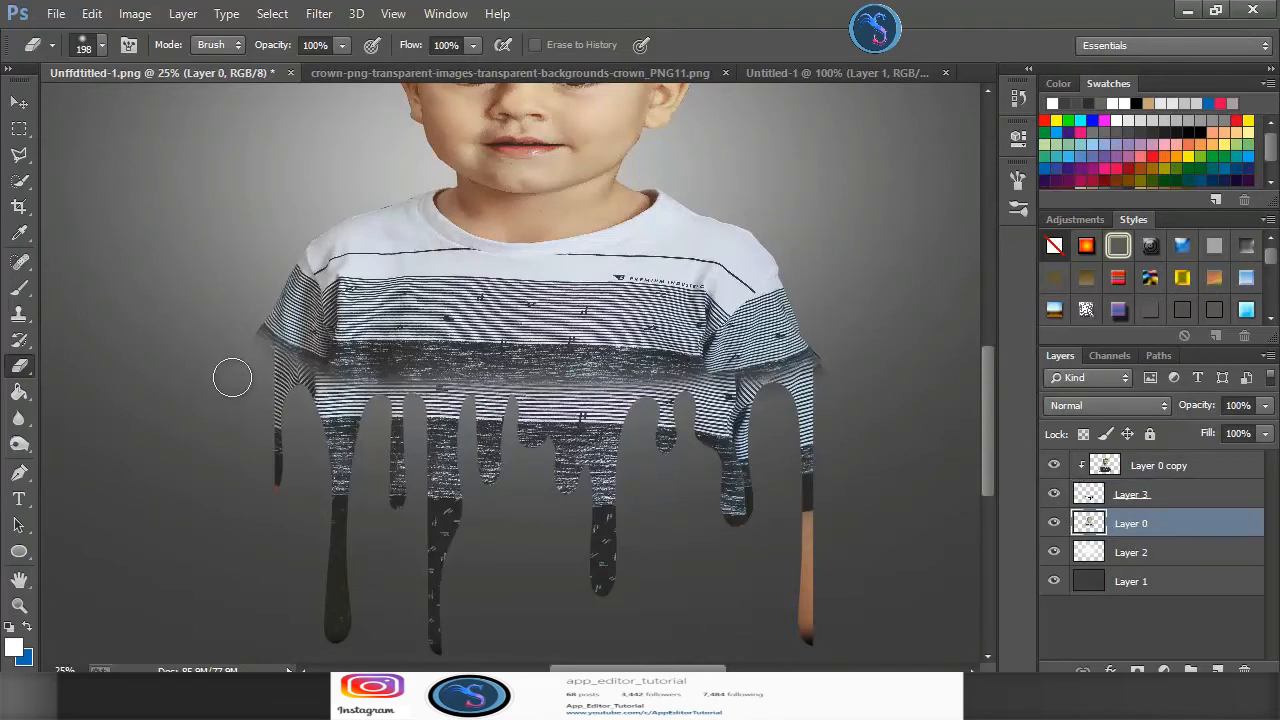
{"action": "mouse_move", "coordinate": [846, 372]}
{"action": "left_mouse_down"}
{"action": "mouse_move", "coordinate": [831, 394]}
{"action": "mouse_move", "coordinate": [826, 357]}
{"action": "left_mouse_up"}
Scale Layer 0 copy, Layer 3 and Layer 0 together to about 90% width and 85% height, centring the boy over the glow
{"action": "left_click", "coordinate": [1145, 468]}
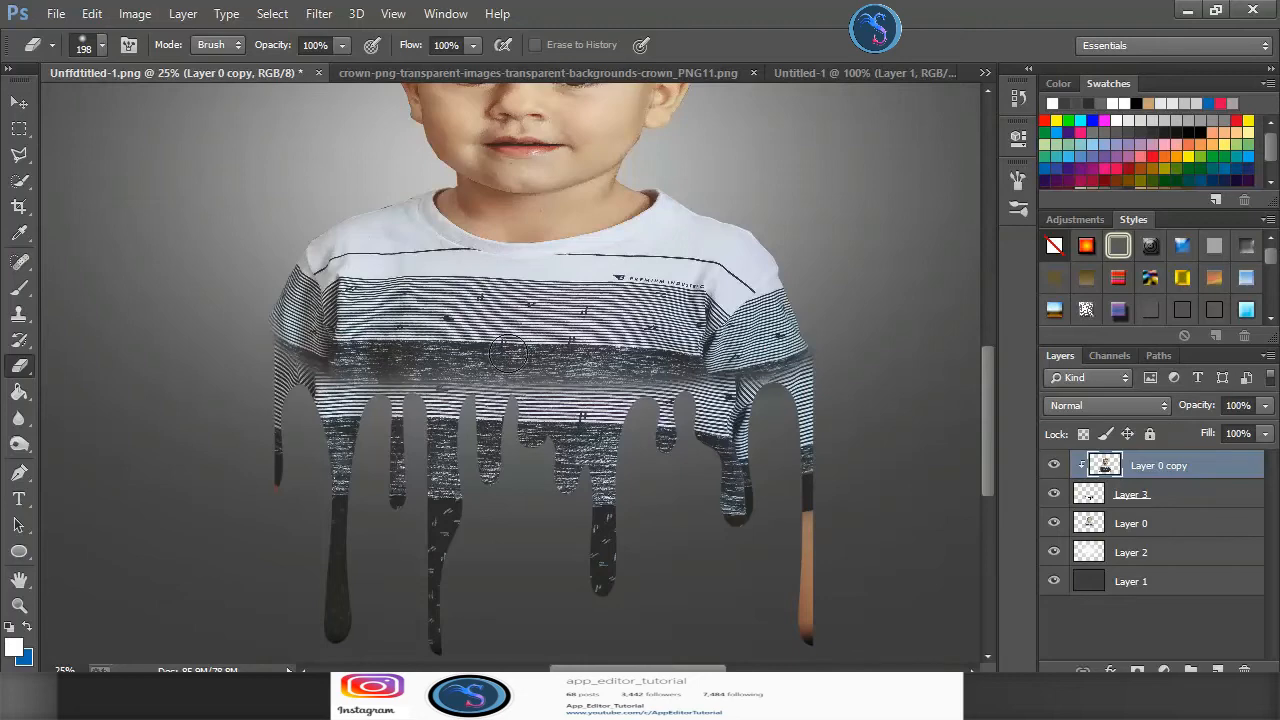
{"action": "scroll", "coordinate": [620, 365], "scroll_direction": "up", "scroll_amount": 3}
{"action": "key", "text": "ctrl+minus"}
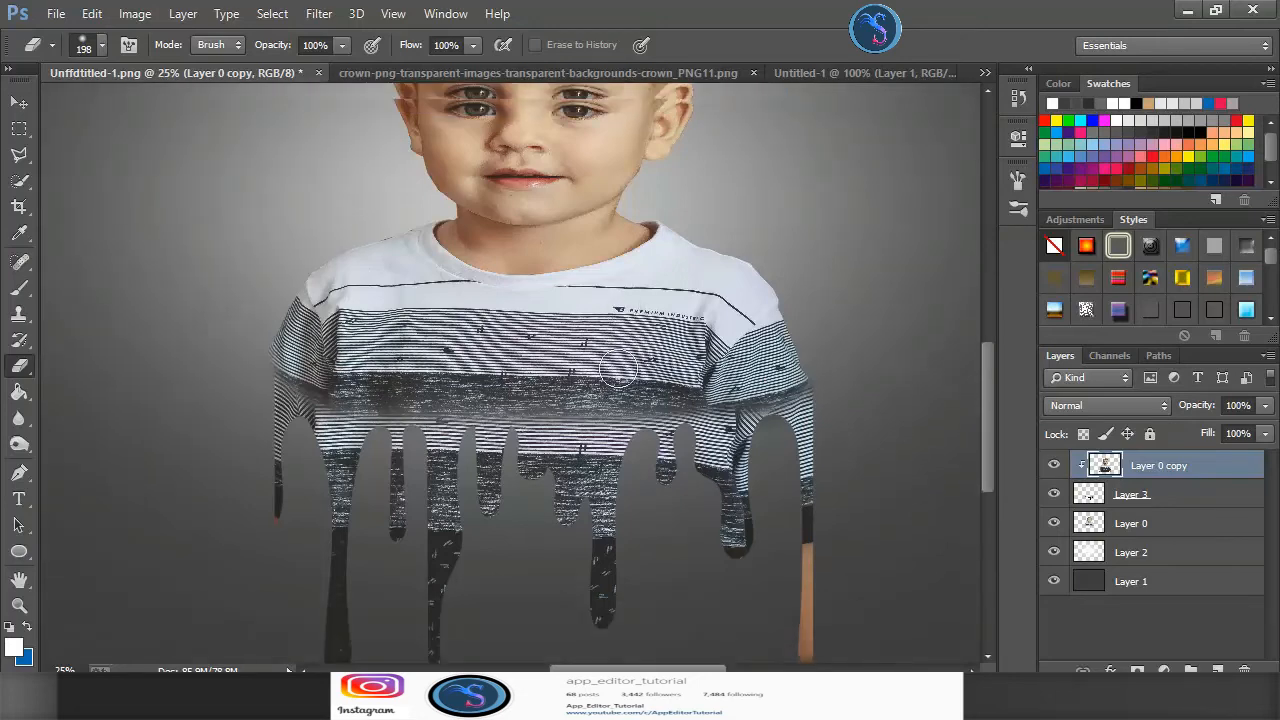
{"action": "key", "text": "ctrl+minus"}
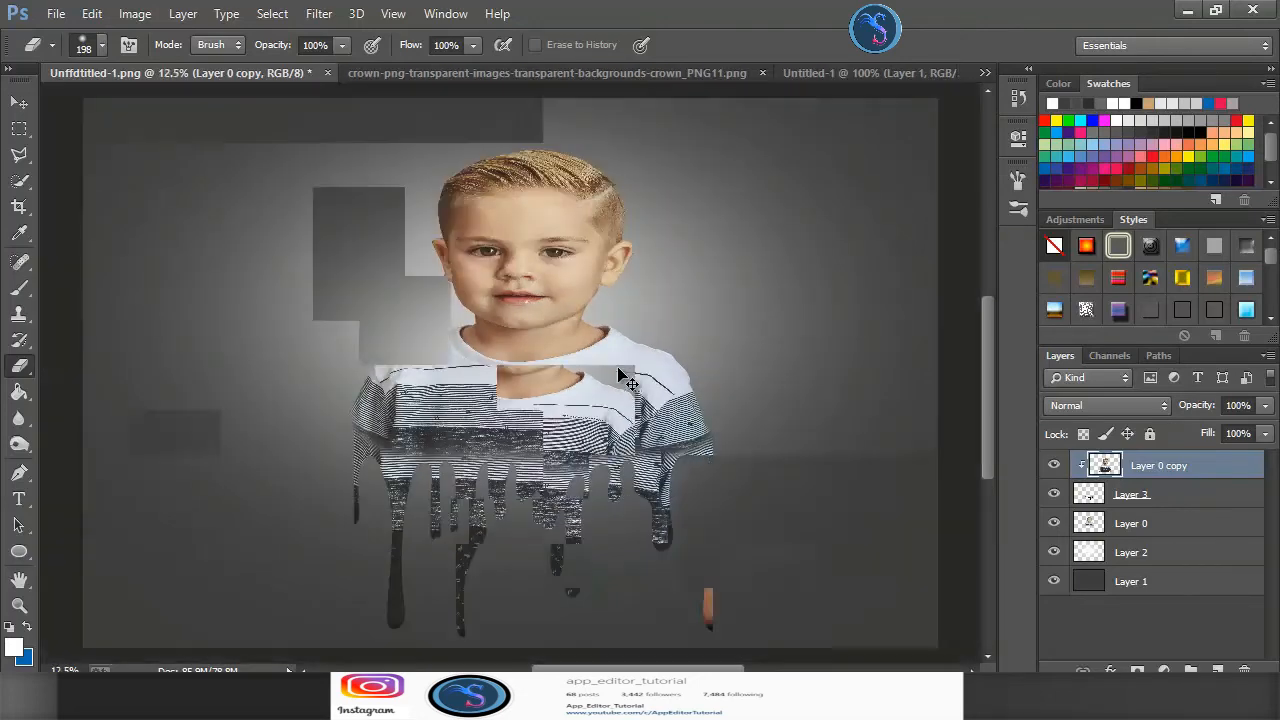
{"action": "left_click", "coordinate": [1208, 497]}
{"action": "left_click", "coordinate": [1172, 460], "text": "shift"}
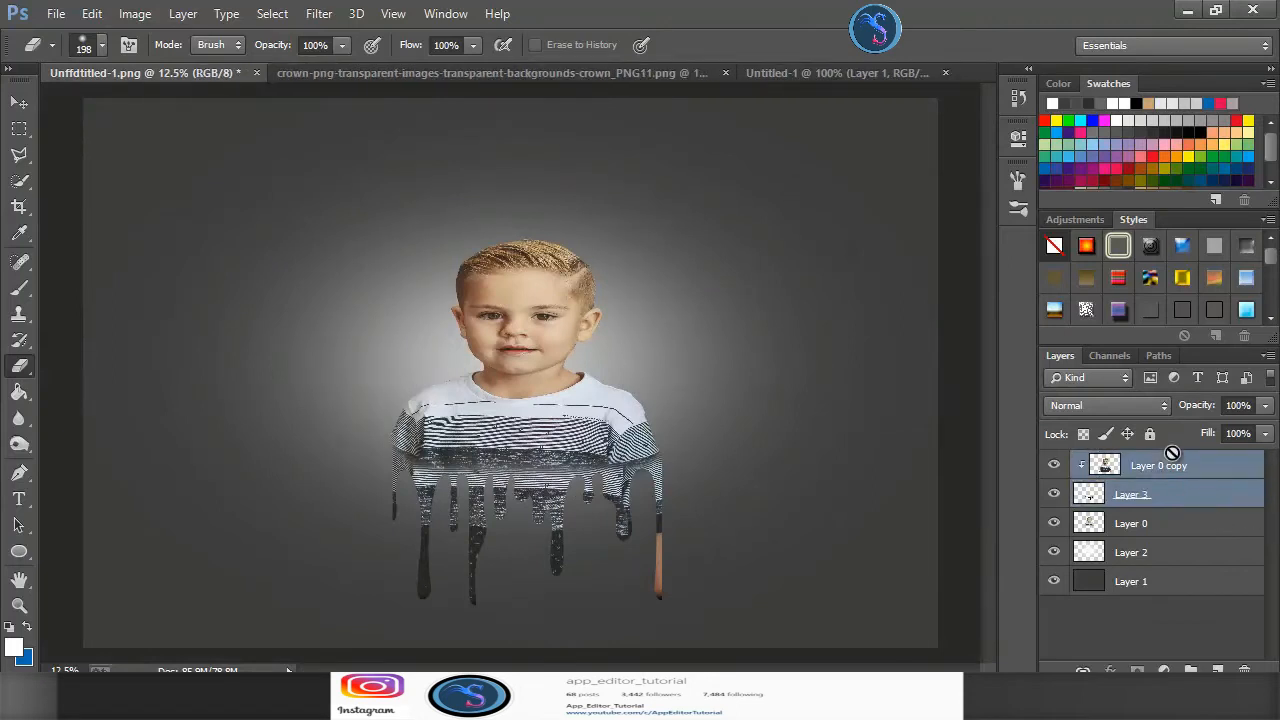
{"action": "left_click", "coordinate": [1155, 524], "text": "ctrl"}
{"action": "key", "text": "v"}
{"action": "key", "text": "ctrl+t"}
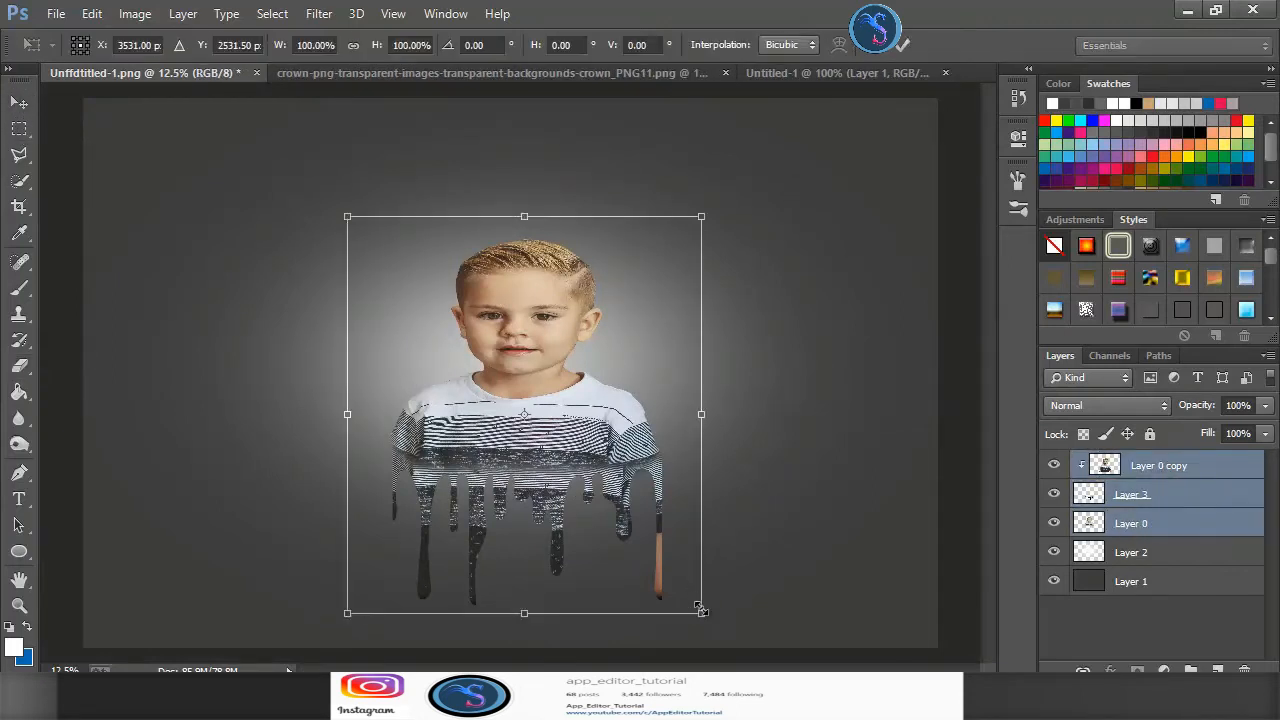
{"action": "left_click_drag", "start_coordinate": [696, 604], "coordinate": [688, 586]}
{"action": "left_click_drag", "start_coordinate": [603, 517], "coordinate": [595, 490]}
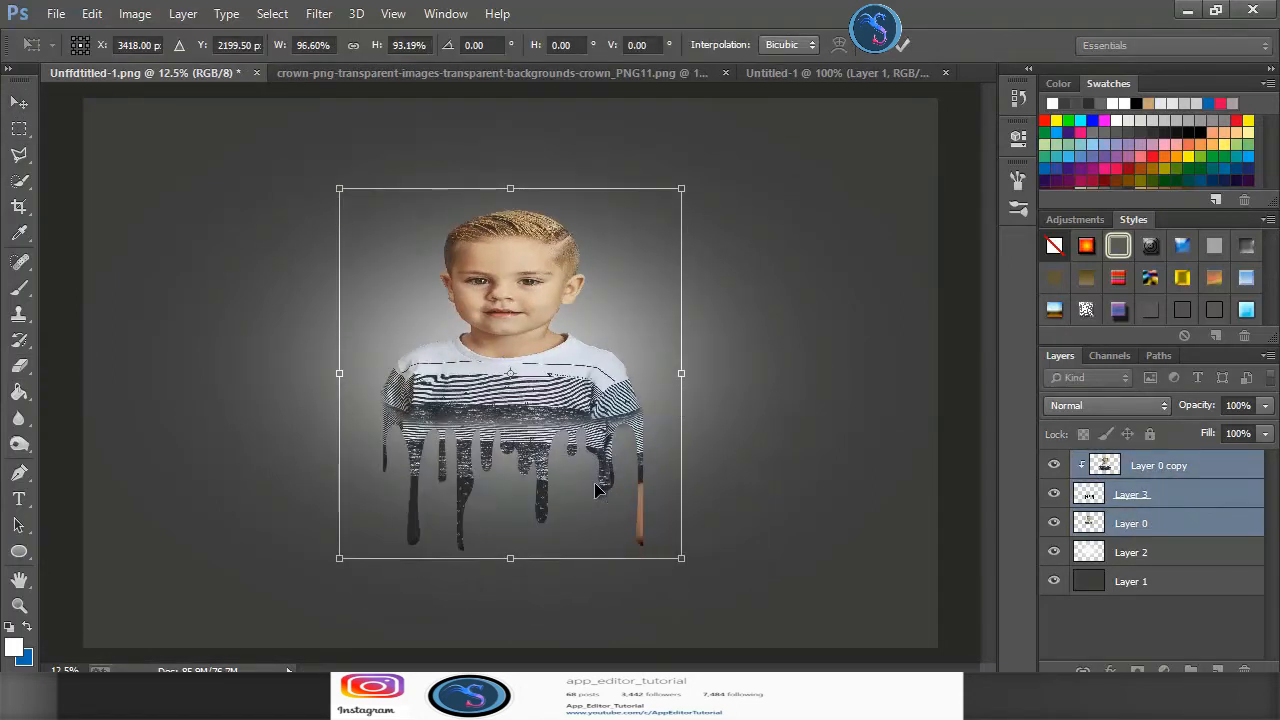
{"action": "left_click_drag", "start_coordinate": [685, 562], "coordinate": [671, 541]}
{"action": "left_click_drag", "start_coordinate": [590, 469], "coordinate": [596, 504]}
{"action": "left_click_drag", "start_coordinate": [672, 580], "coordinate": [662, 565]}
{"action": "left_click_drag", "start_coordinate": [350, 229], "coordinate": [357, 228]}
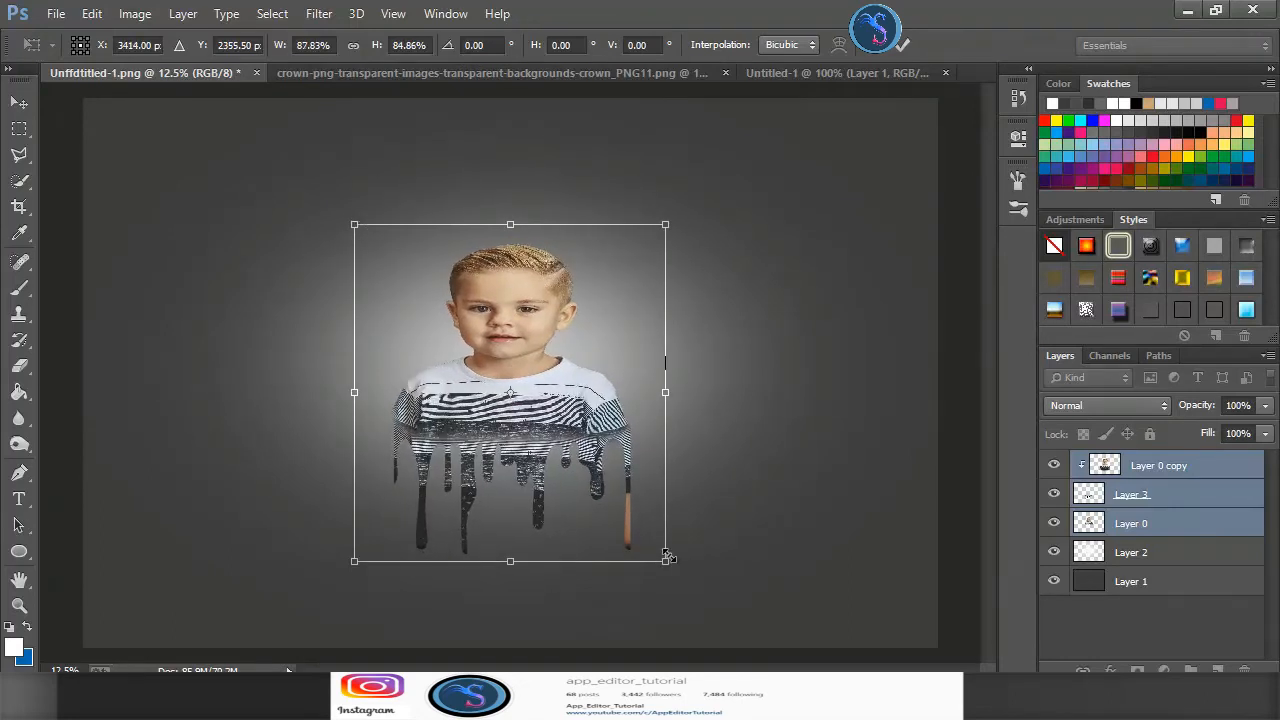
{"action": "left_click_drag", "start_coordinate": [668, 556], "coordinate": [672, 561]}
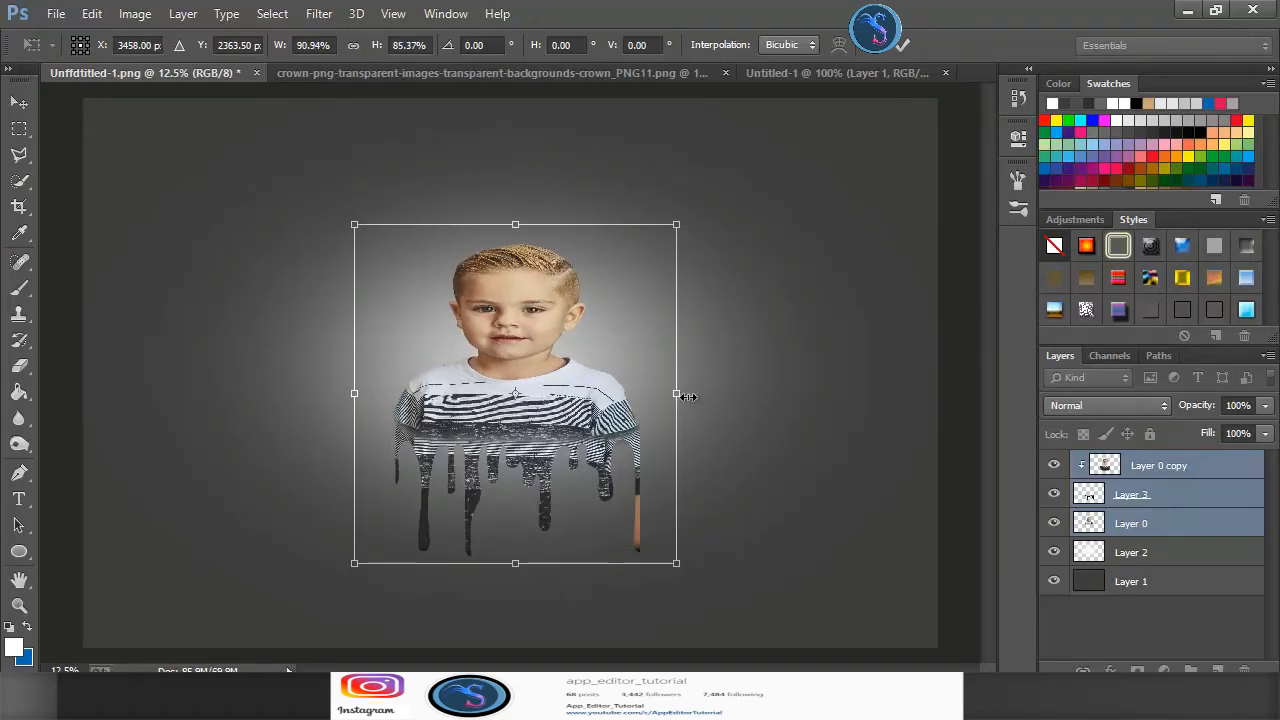
{"action": "left_click", "coordinate": [893, 52]}
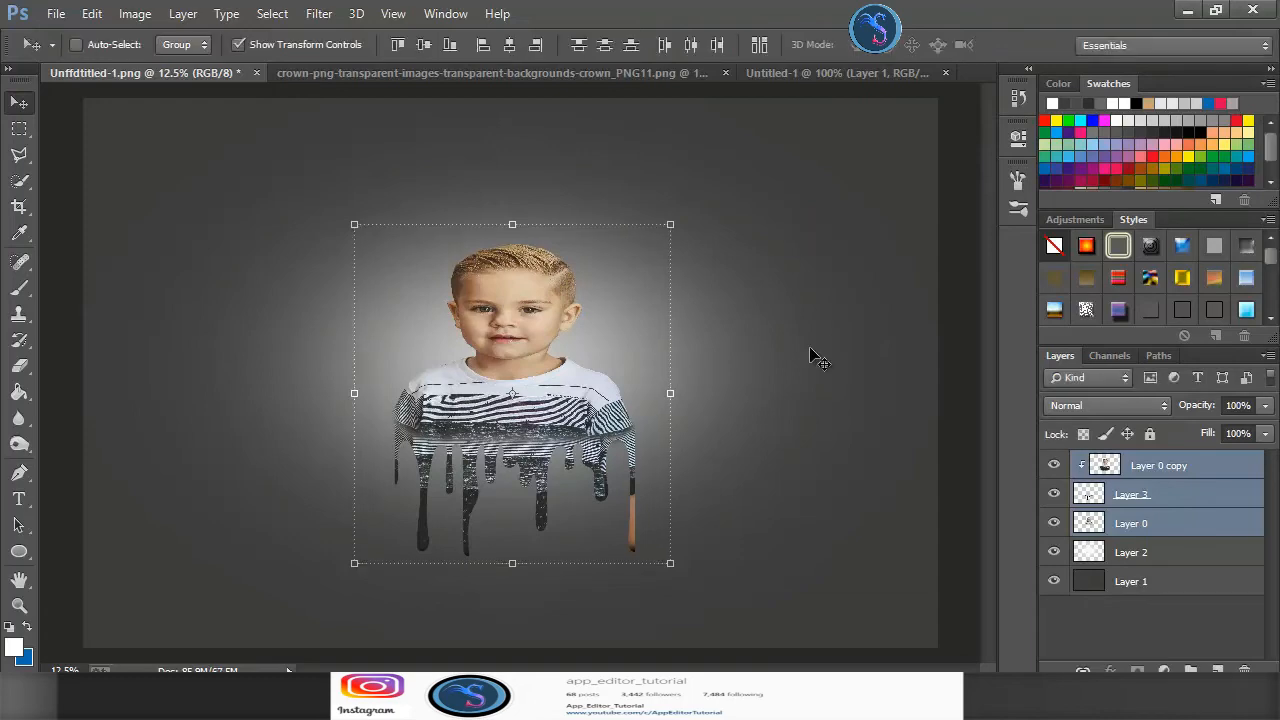
On Layer 0 copy, darken the skin-coloured drip and the shirt's blended seam with a 160 px Burn tool, midtones range, 100% exposure
{"action": "key", "text": "ctrl+plus"}
{"action": "key", "text": "ctrl+plus"}
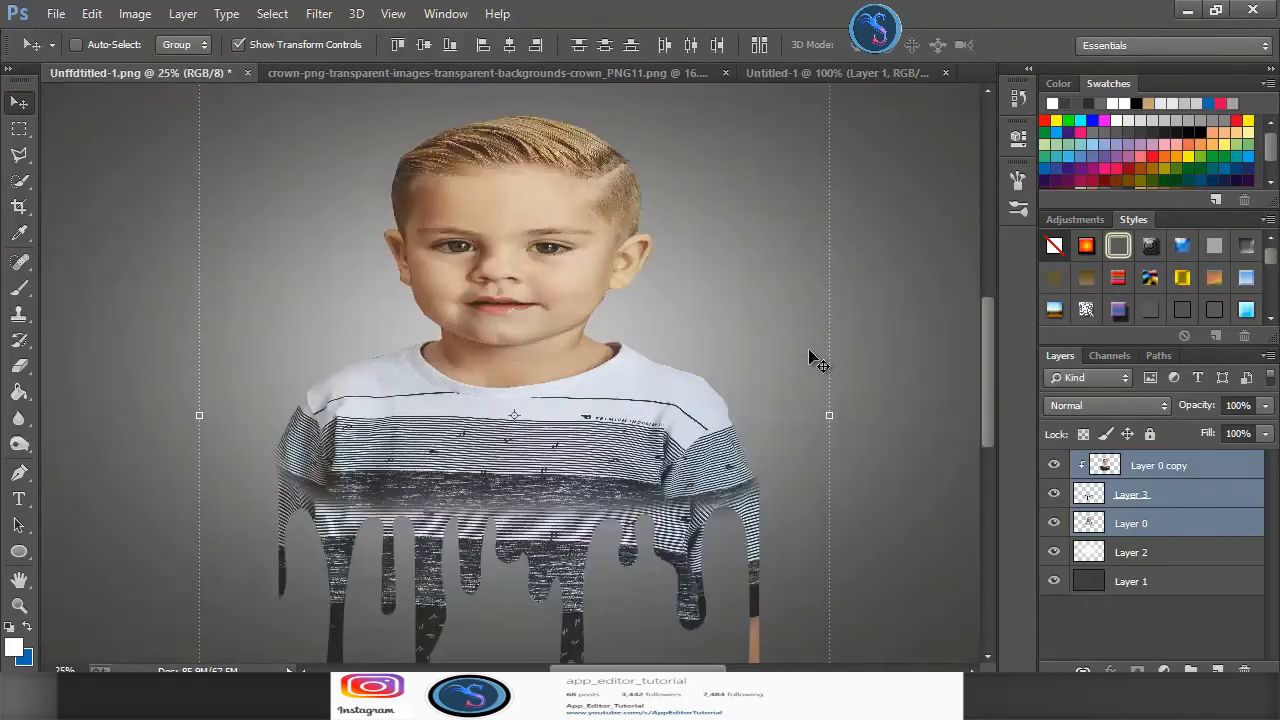
{"action": "left_click", "coordinate": [1140, 500]}
{"action": "left_click", "coordinate": [19, 444]}
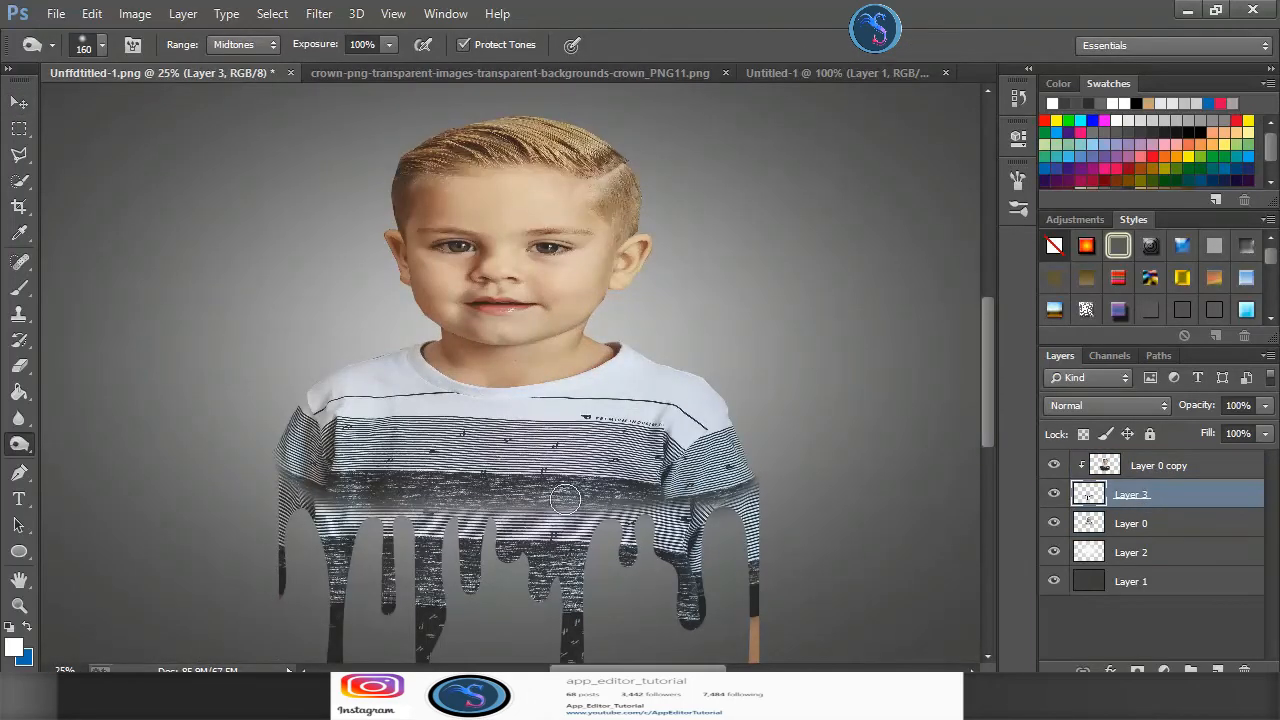
{"action": "left_click", "coordinate": [1128, 468]}
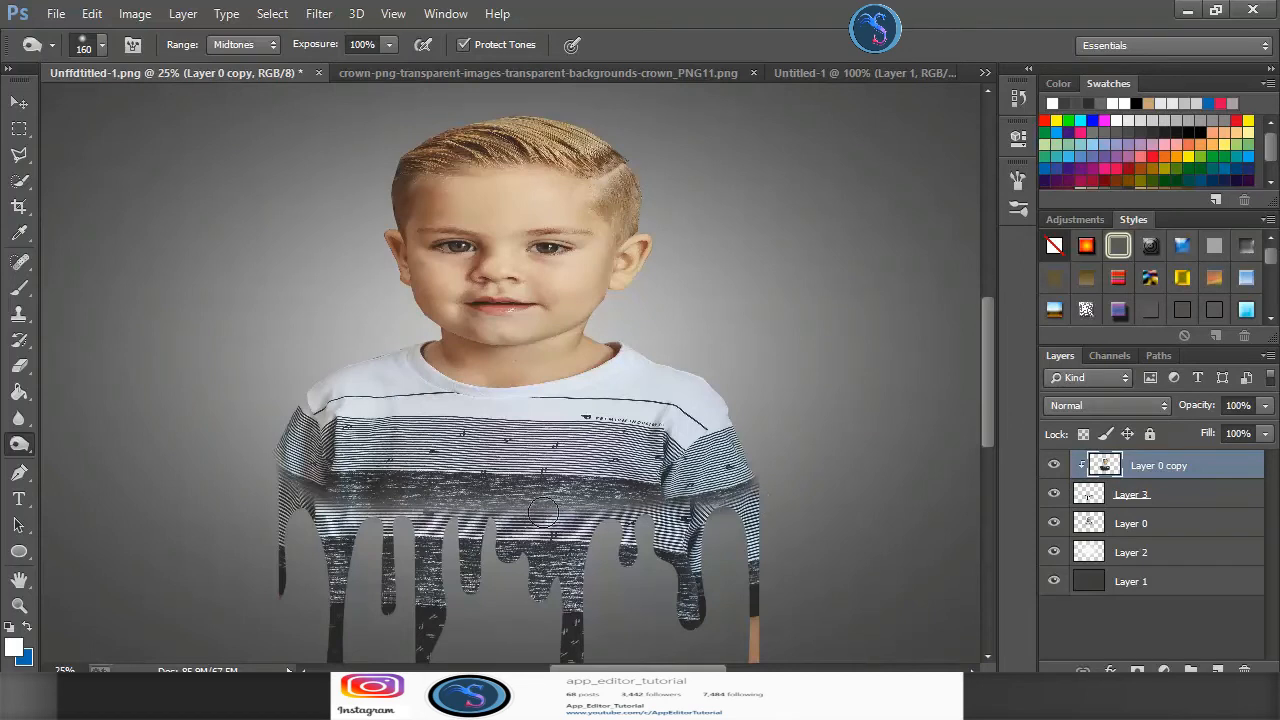
{"action": "scroll", "coordinate": [600, 540], "scroll_direction": "down", "scroll_amount": 3}
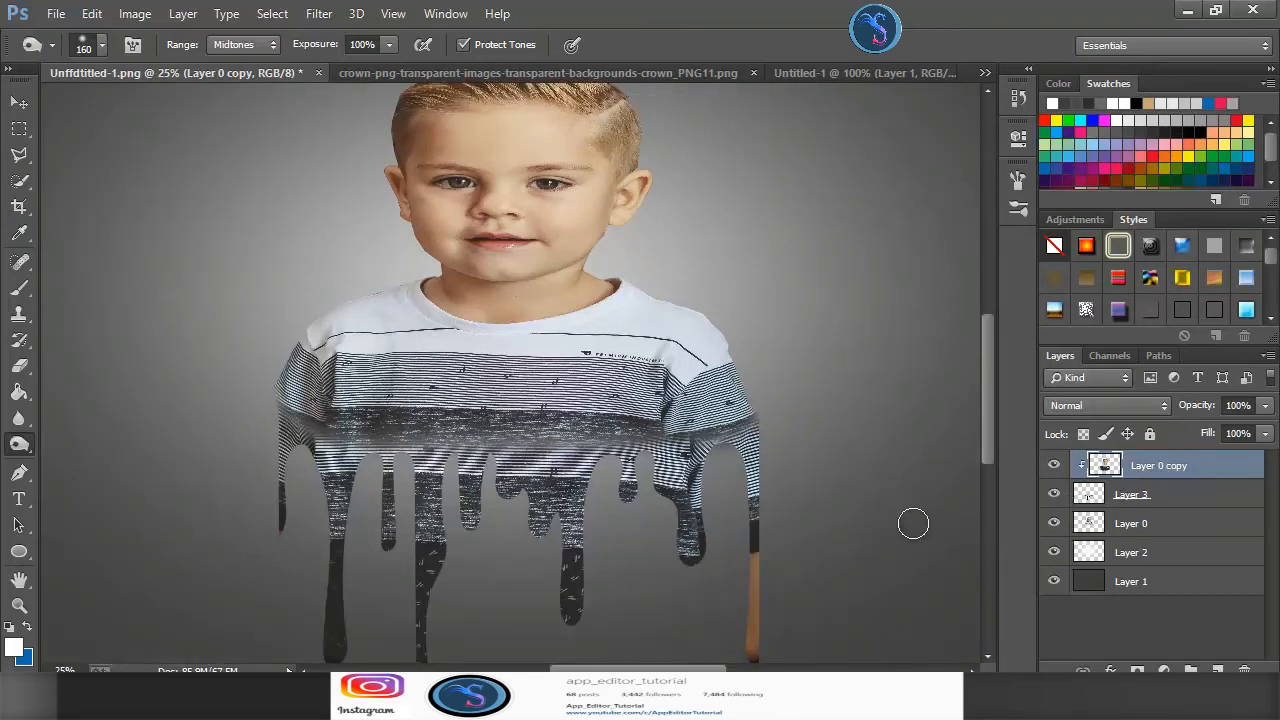
{"action": "scroll", "coordinate": [828, 526], "scroll_direction": "up", "scroll_amount": 2}
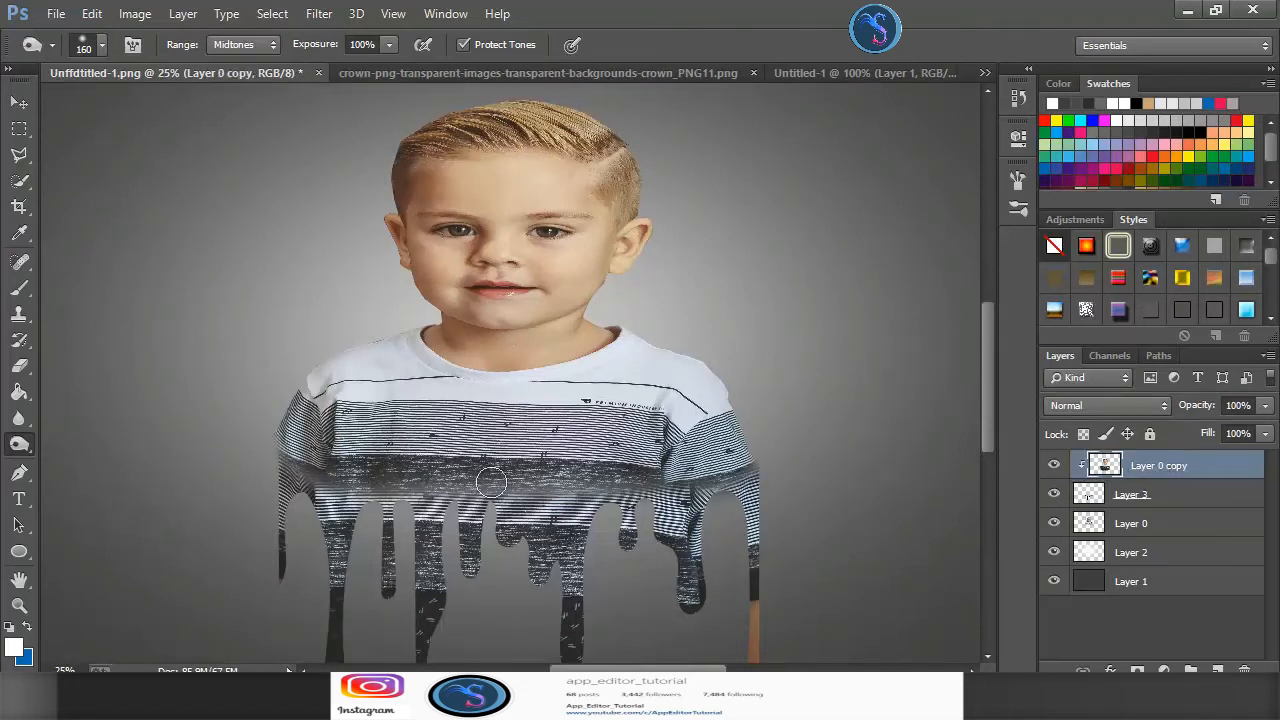
{"action": "mouse_move", "coordinate": [518, 494]}
{"action": "left_mouse_down"}
{"action": "mouse_move", "coordinate": [394, 501]}
{"action": "mouse_move", "coordinate": [318, 549]}
{"action": "mouse_move", "coordinate": [295, 474]}
{"action": "left_mouse_up"}
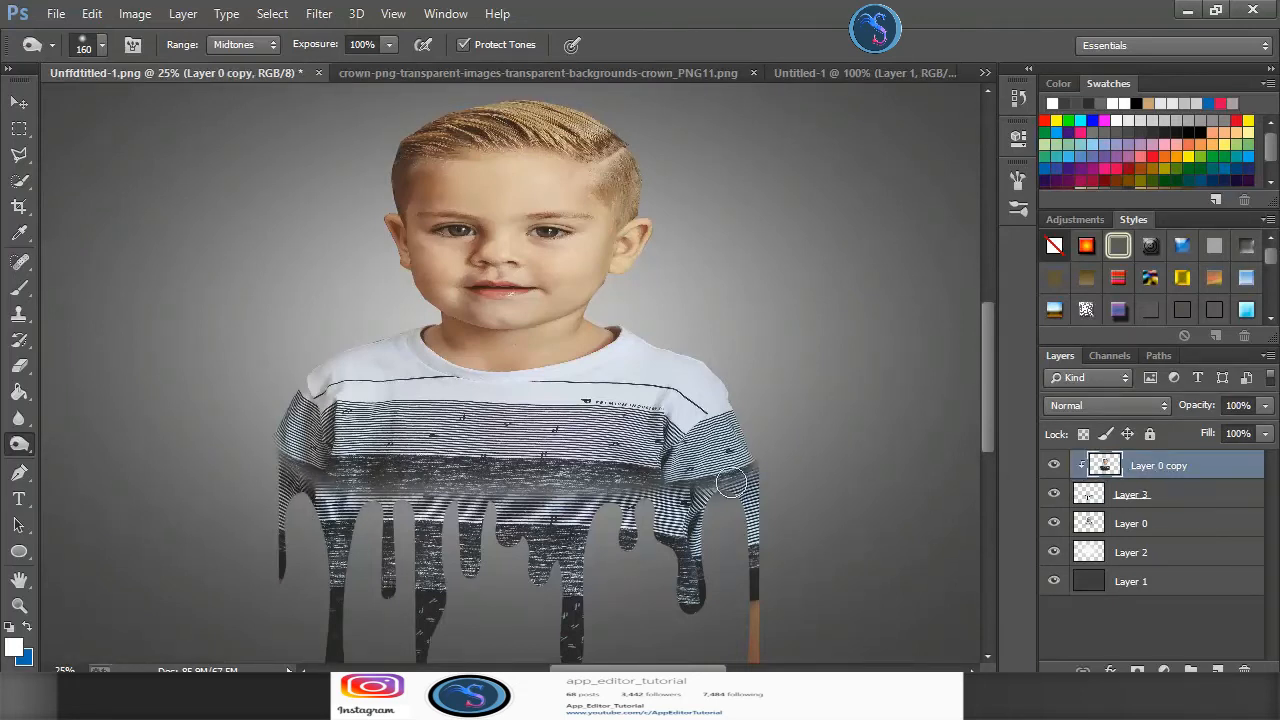
{"action": "scroll", "coordinate": [648, 470], "scroll_direction": "down", "scroll_amount": 2}
{"action": "scroll", "coordinate": [648, 487], "scroll_direction": "up", "scroll_amount": 4}
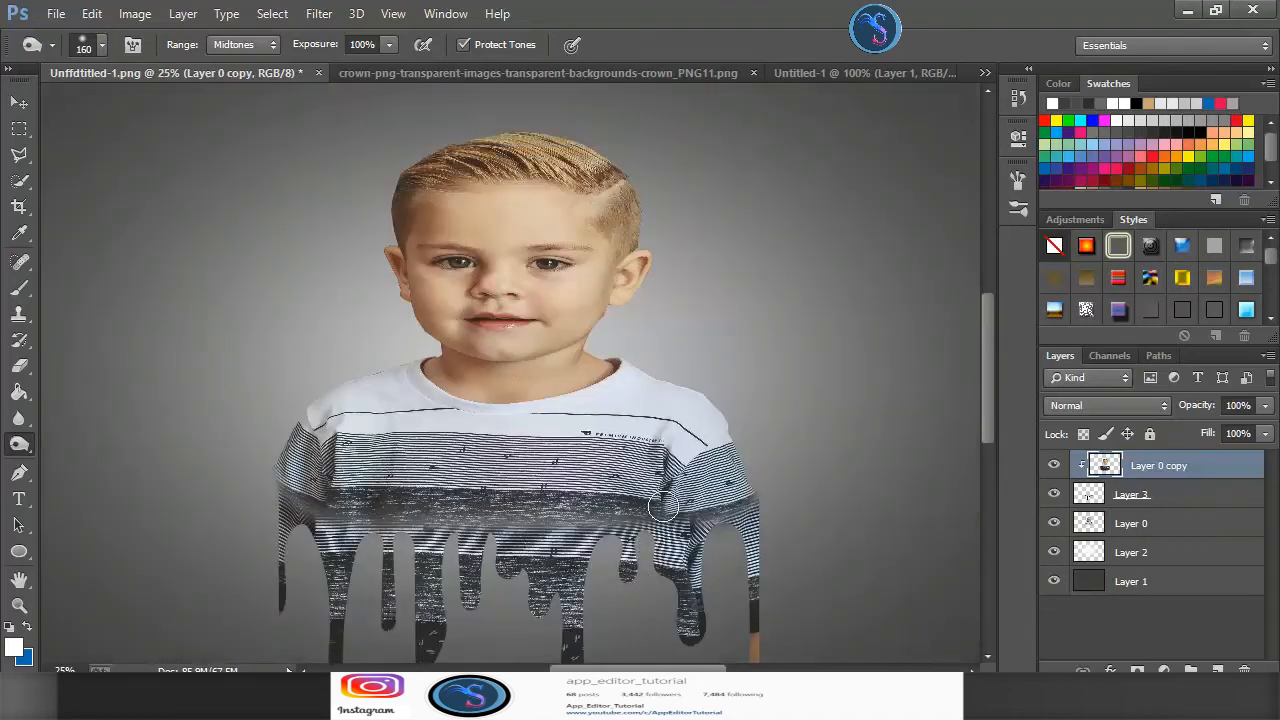
{"action": "key", "text": "ctrl+minus"}
{"action": "key", "text": "ctrl+minus"}
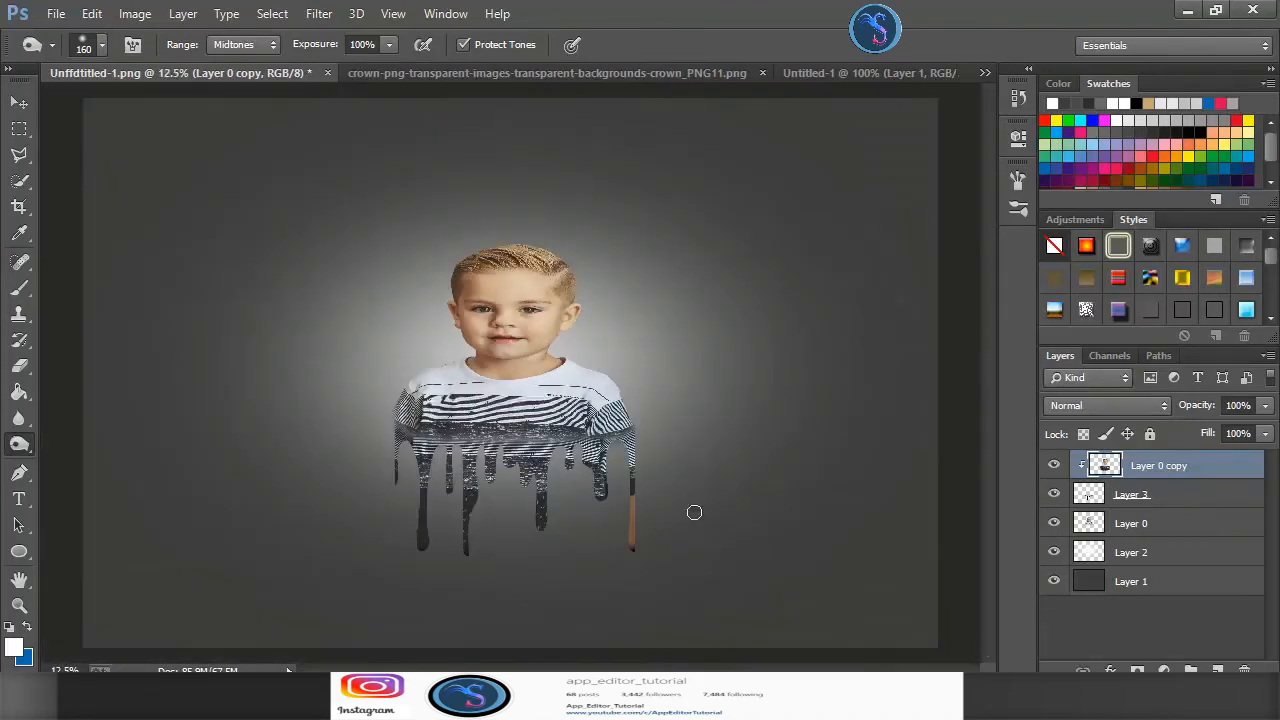
In the crown image, remove the leftover white patches between the outer spikes on both sides with the Magic Eraser at tolerance 32
{"action": "left_click", "coordinate": [590, 73]}
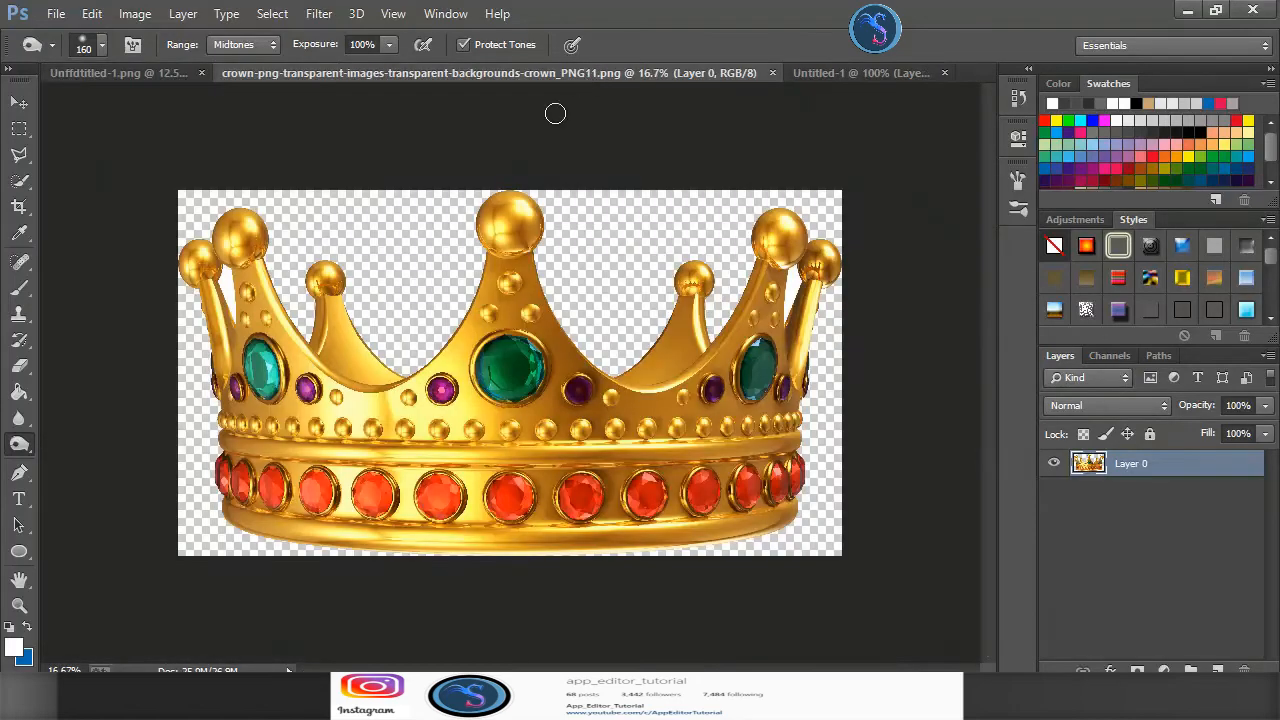
{"action": "right_click", "coordinate": [19, 368]}
{"action": "left_click", "coordinate": [59, 386]}
{"action": "right_click", "coordinate": [20, 368]}
{"action": "left_click", "coordinate": [66, 400]}
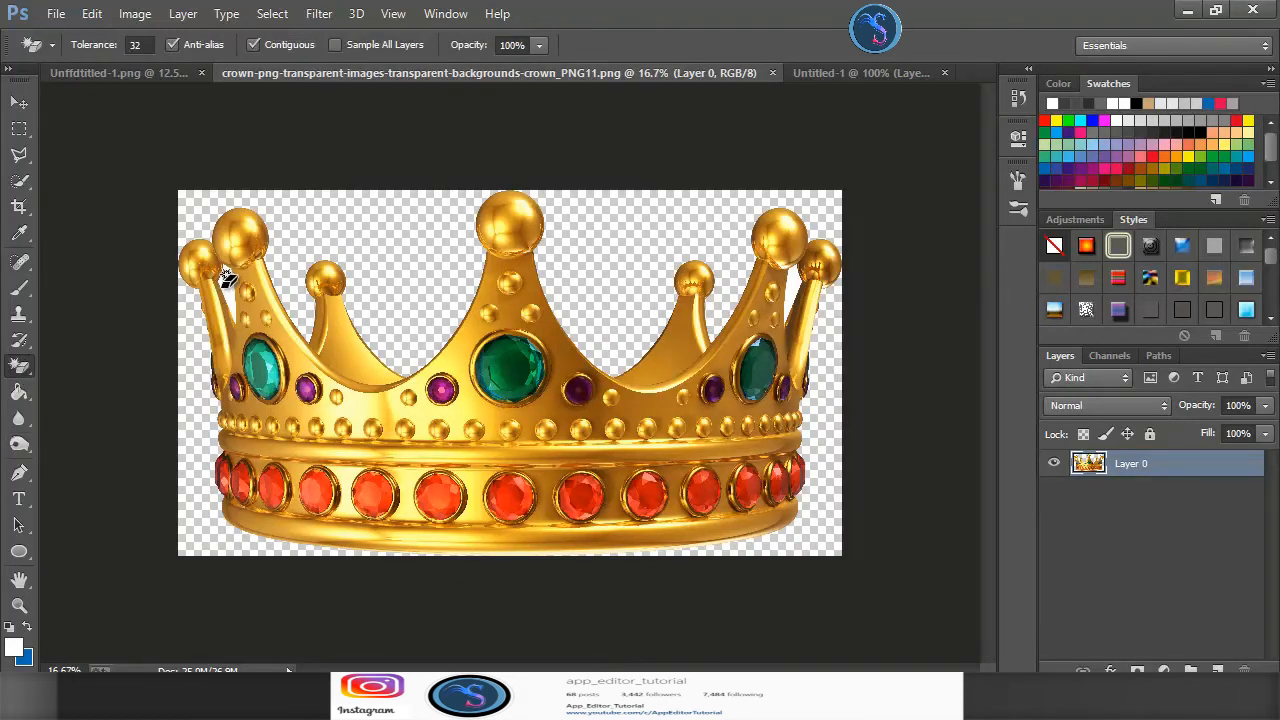
{"action": "left_click", "coordinate": [226, 277]}
{"action": "left_click", "coordinate": [801, 282]}
Enclose the whole crown in a polygonal lasso selection and cut it to the clipboard
{"action": "key", "text": "l"}
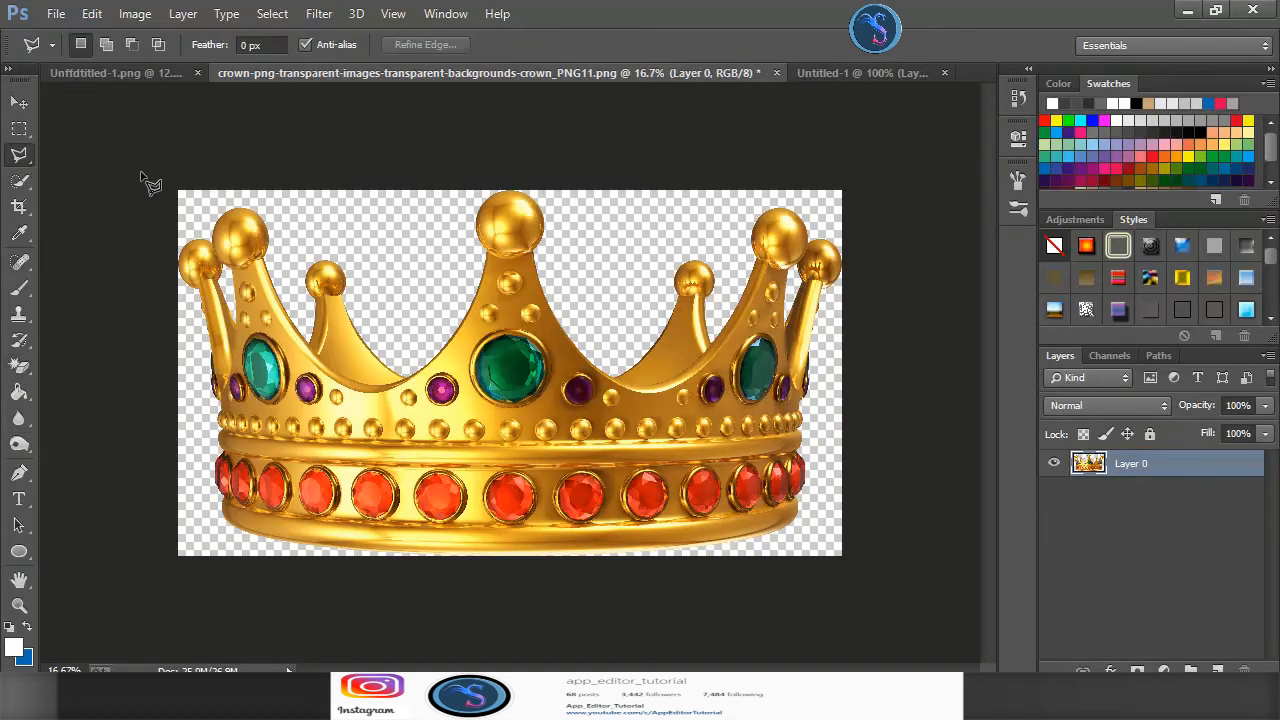
{"action": "left_click", "coordinate": [141, 171]}
{"action": "left_click", "coordinate": [820, 140]}
{"action": "left_click", "coordinate": [935, 225]}
{"action": "left_click", "coordinate": [935, 450]}
{"action": "left_click", "coordinate": [832, 578]}
{"action": "left_click", "coordinate": [450, 600]}
{"action": "left_click", "coordinate": [295, 580]}
{"action": "left_click", "coordinate": [118, 445]}
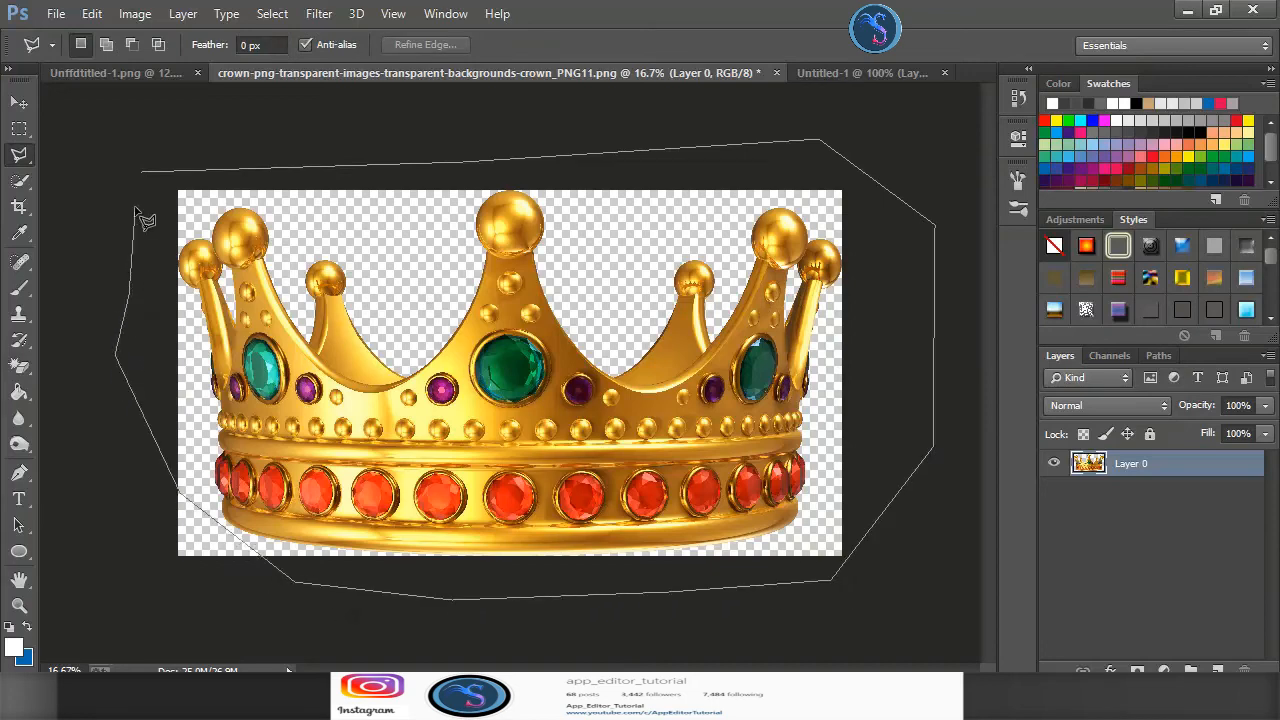
{"action": "left_click", "coordinate": [141, 171]}
{"action": "left_click", "coordinate": [91, 14]}
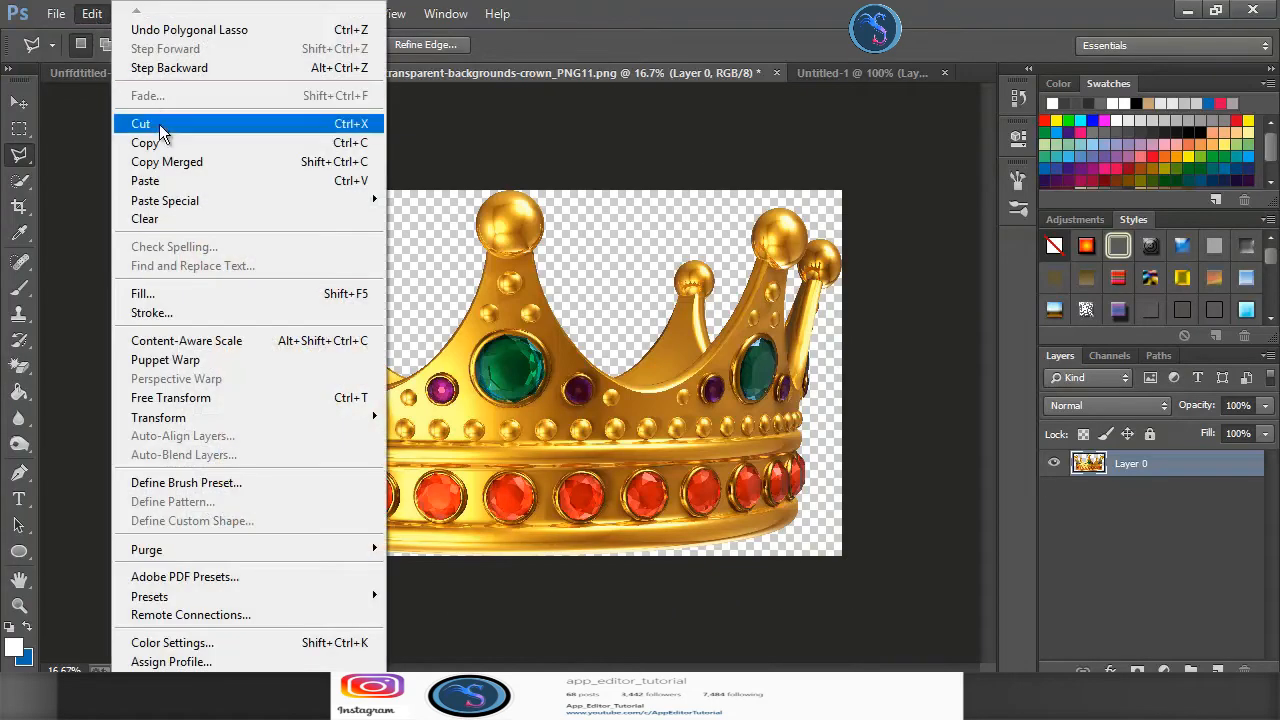
{"action": "left_click", "coordinate": [130, 120]}
Close the crown image and paste the crown as a new layer in the boy composite
{"action": "left_click", "coordinate": [775, 73]}
{"action": "left_click", "coordinate": [656, 283]}
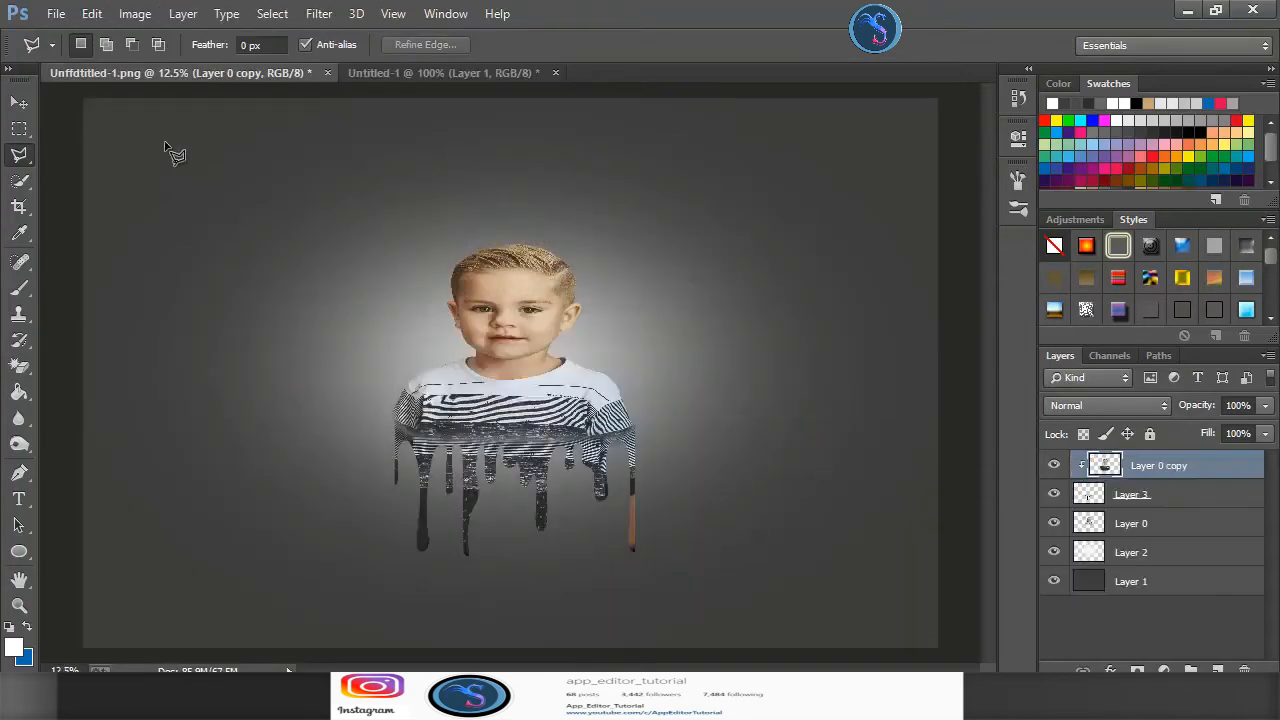
{"action": "left_click", "coordinate": [91, 14]}
{"action": "left_click", "coordinate": [146, 181]}
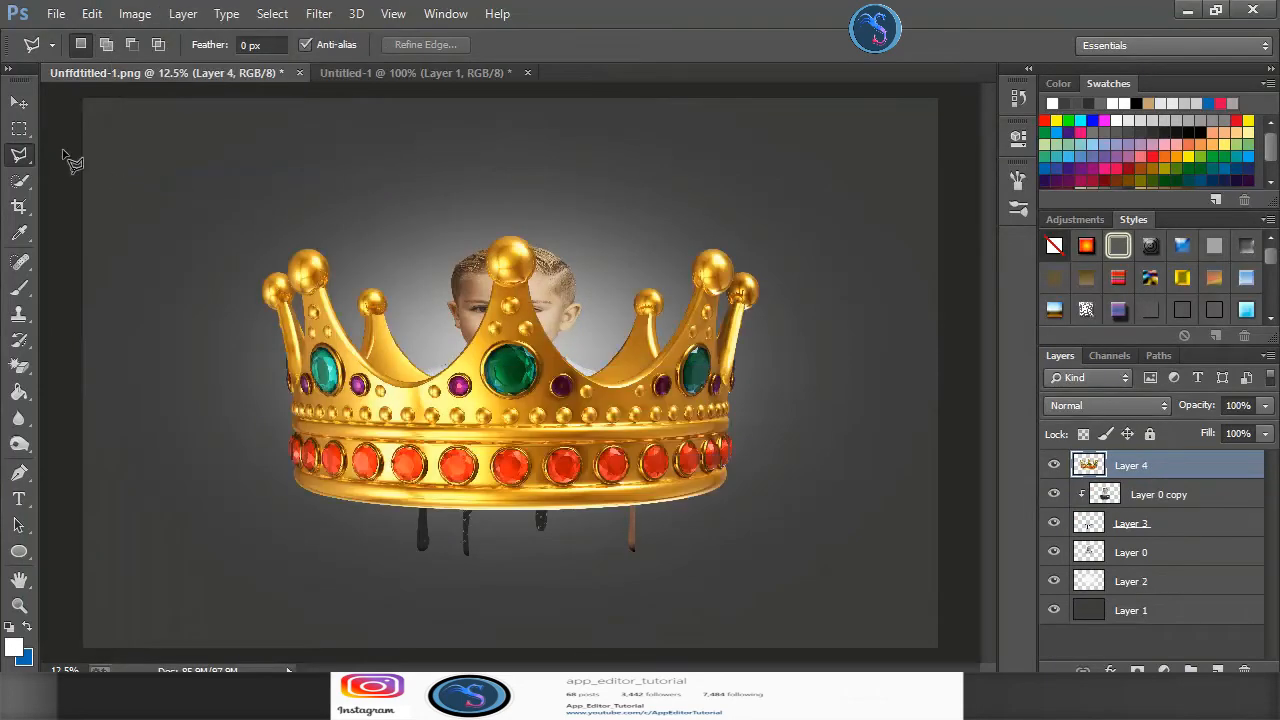
Shrink the pasted crown to 32.49% width and 36.72% height and move it to the top of the boy's head
{"action": "key", "text": "ctrl+t"}
{"action": "left_click_drag", "start_coordinate": [352, 282], "coordinate": [626, 374]}
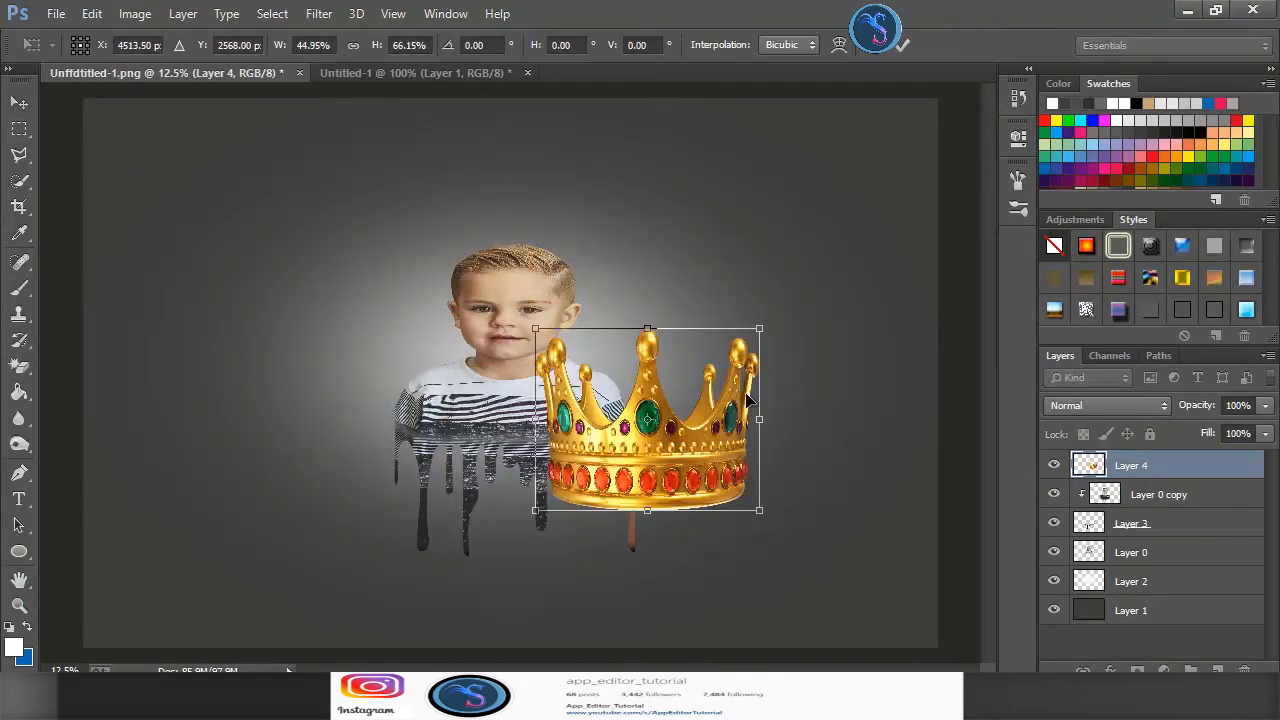
{"action": "left_click_drag", "start_coordinate": [761, 340], "coordinate": [710, 384]}
{"action": "left_click_drag", "start_coordinate": [624, 384], "coordinate": [628, 414]}
{"action": "left_click_drag", "start_coordinate": [631, 414], "coordinate": [588, 271]}
{"action": "key", "text": "ctrl+plus"}
{"action": "scroll", "coordinate": [620, 298], "scroll_direction": "up", "scroll_amount": 5}
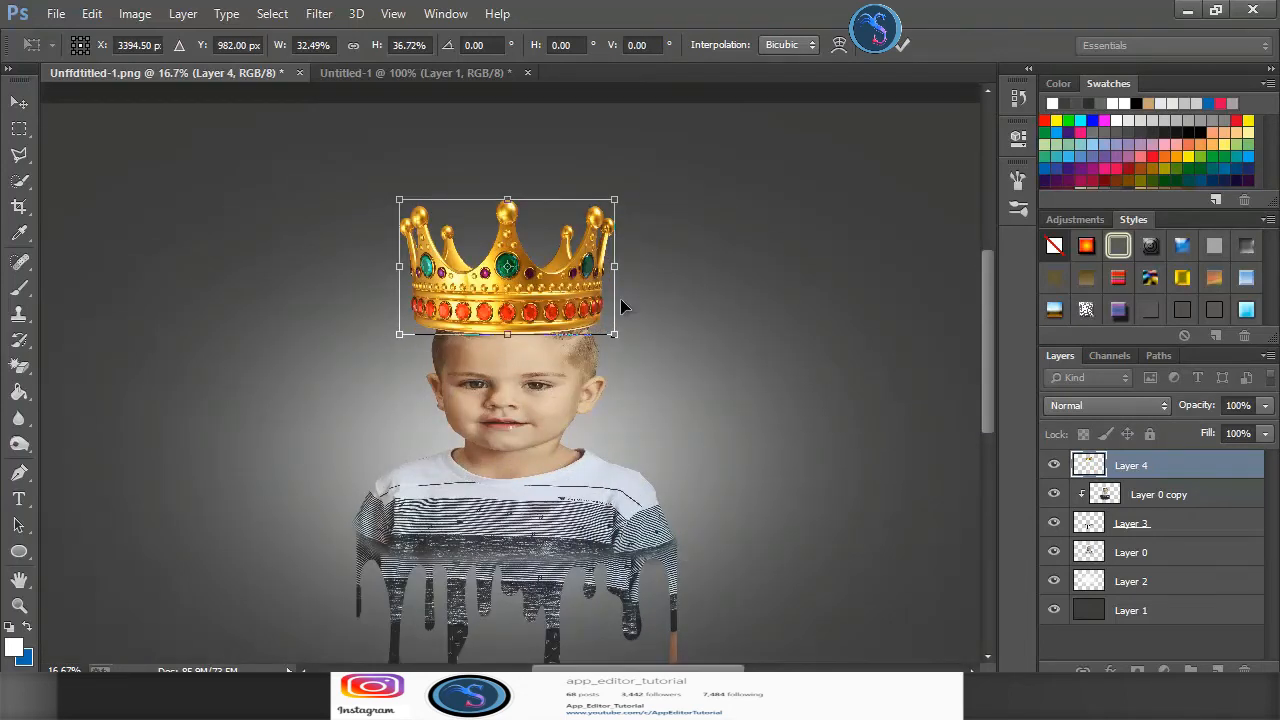
Fit the crown to the boy's head at 26.01% width and 23.42% height, with its lower rim over the hair
{"action": "left_click_drag", "start_coordinate": [399, 218], "coordinate": [432, 243]}
{"action": "left_click_drag", "start_coordinate": [616, 245], "coordinate": [602, 256]}
{"action": "left_click_drag", "start_coordinate": [569, 327], "coordinate": [600, 370]}
{"action": "left_click_drag", "start_coordinate": [514, 261], "coordinate": [551, 276]}
{"action": "key", "text": "ctrl+minus"}
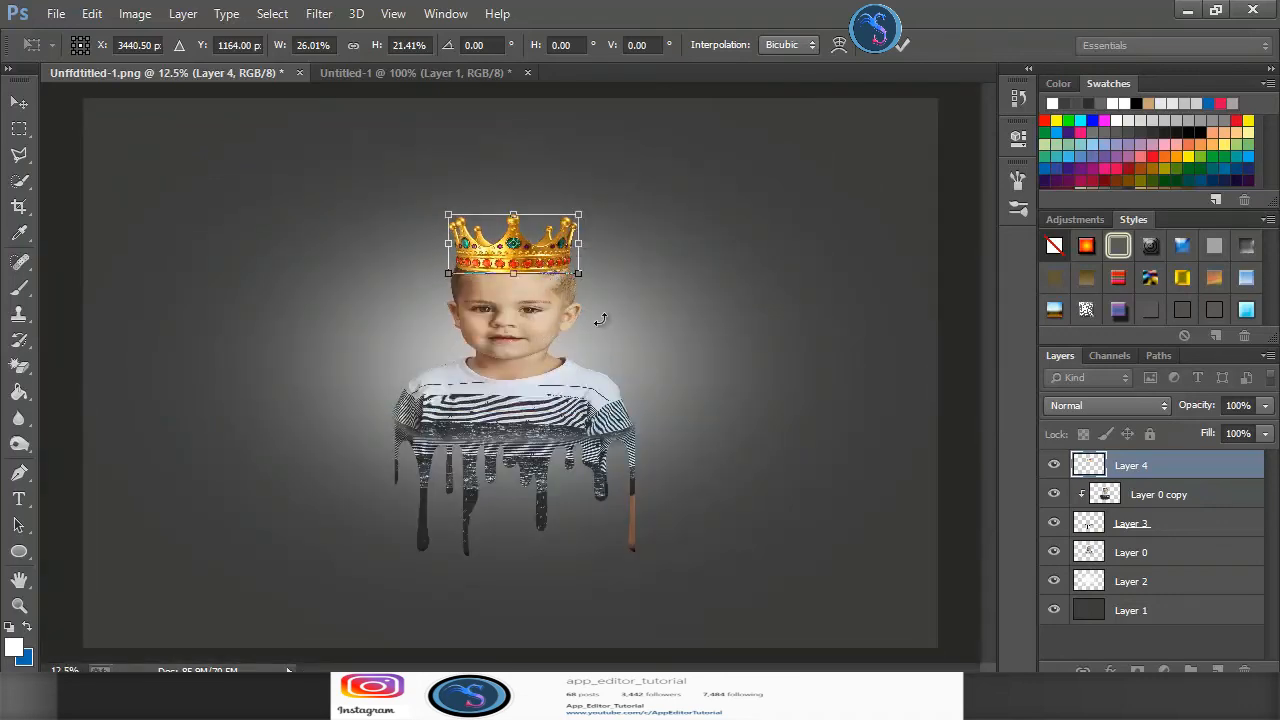
{"action": "key", "text": "ctrl+plus"}
{"action": "key", "text": "ctrl+plus"}
{"action": "scroll", "coordinate": [600, 319], "scroll_direction": "up", "scroll_amount": 3}
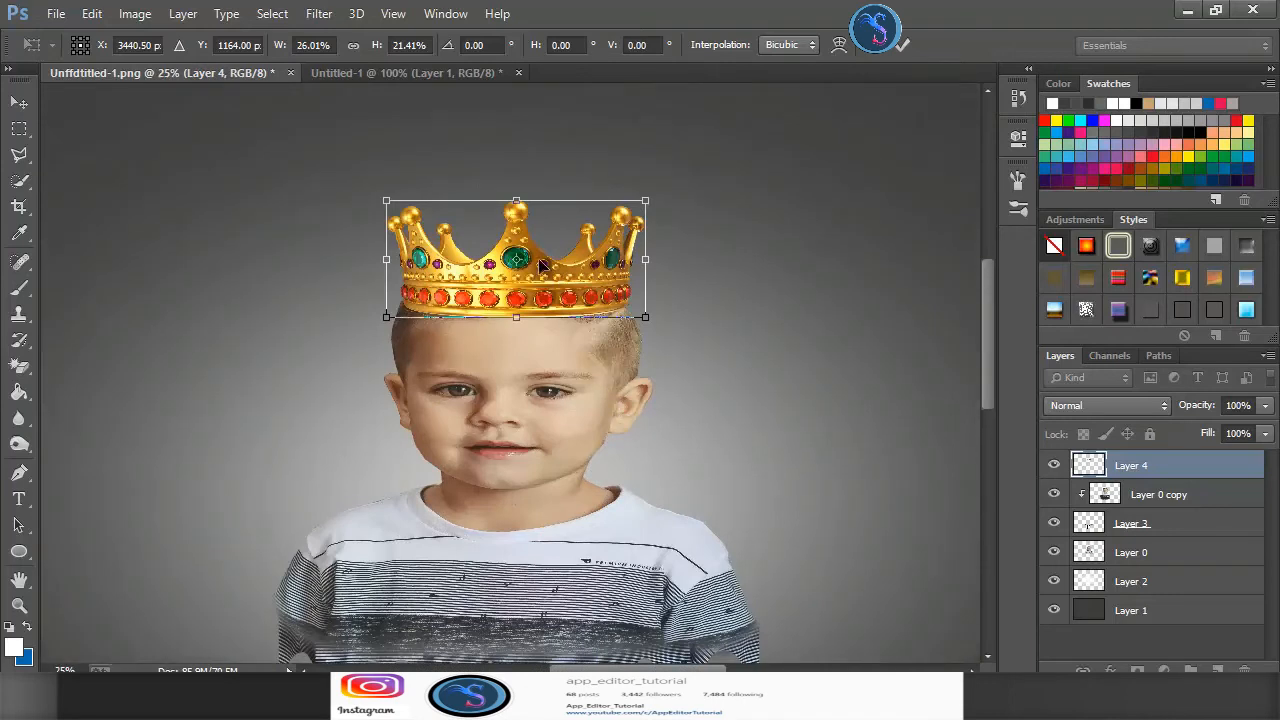
{"action": "left_click_drag", "start_coordinate": [518, 200], "coordinate": [519, 189]}
{"action": "left_click_drag", "start_coordinate": [543, 278], "coordinate": [542, 287]}
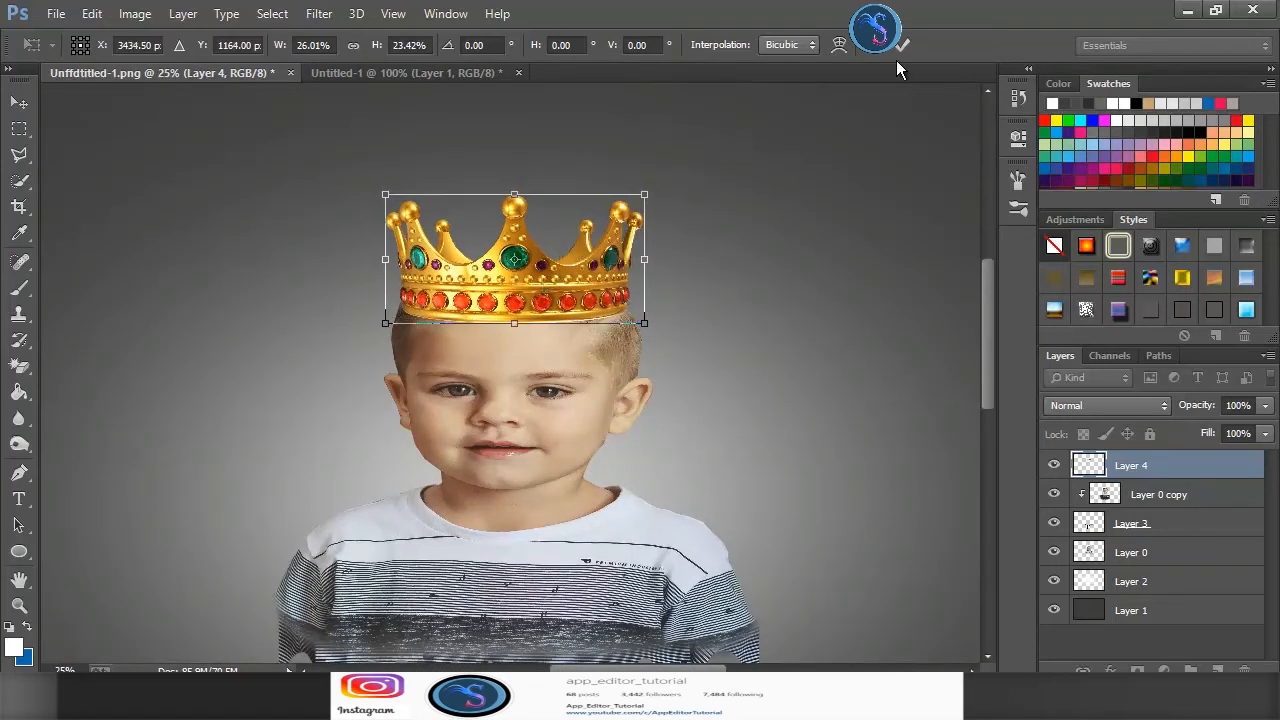
{"action": "left_click", "coordinate": [902, 46]}
Soften the crown's lower rim with the Blur tool at 69 px, 0% hardness and 46% strength
{"action": "left_click_drag", "start_coordinate": [20, 419], "coordinate": [42, 423]}
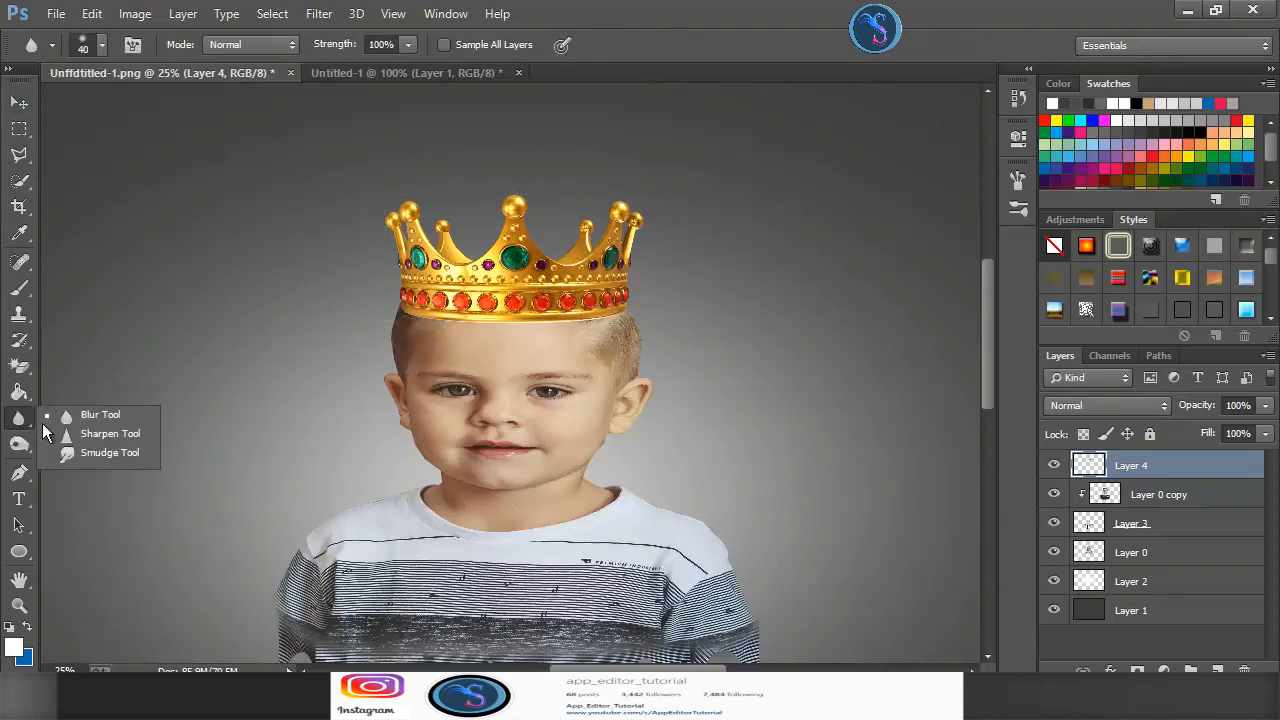
{"action": "left_click", "coordinate": [42, 421]}
{"action": "left_click", "coordinate": [102, 45]}
{"action": "left_click_drag", "start_coordinate": [140, 105], "coordinate": [150, 105]}
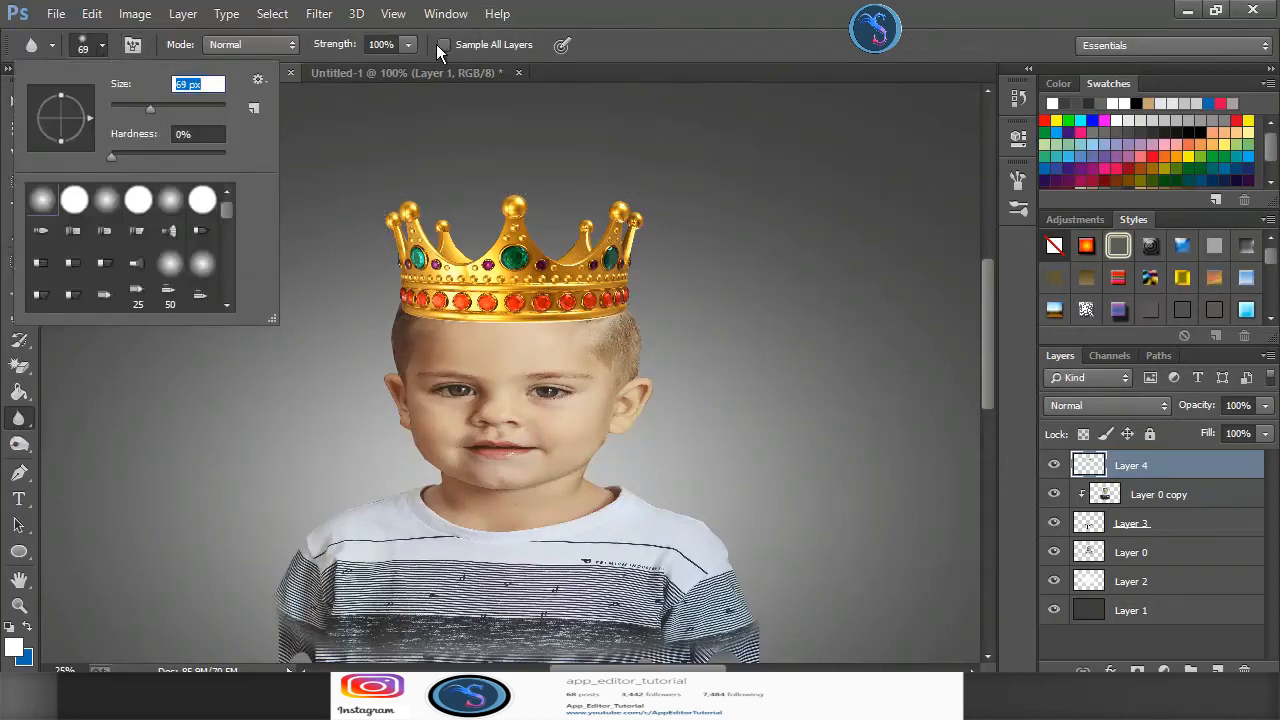
{"action": "left_click", "coordinate": [408, 45]}
{"action": "left_click", "coordinate": [426, 320]}
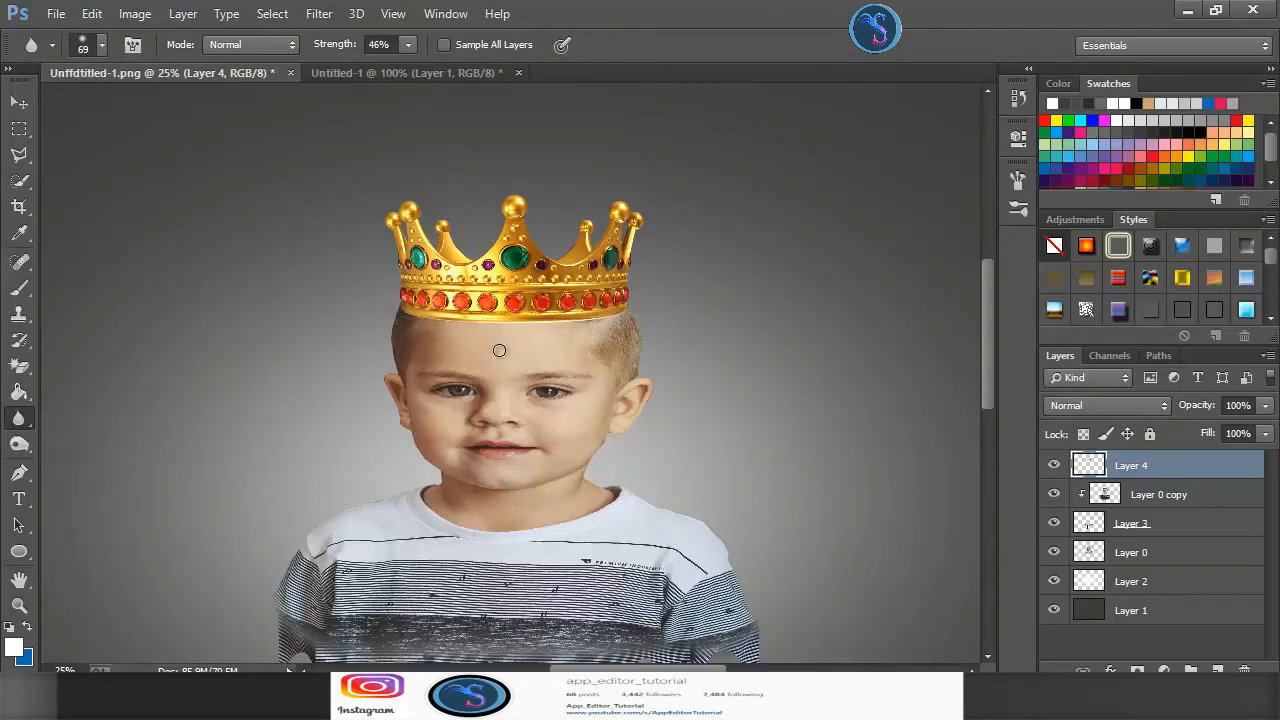
Widen the crown slightly to 101.93%, extending it past the boy's hair on one side
{"action": "key", "text": "v"}
{"action": "key", "text": "ctrl+t"}
{"action": "left_click_drag", "start_coordinate": [380, 259], "coordinate": [375, 263]}
{"action": "key", "text": "ctrl+minus"}
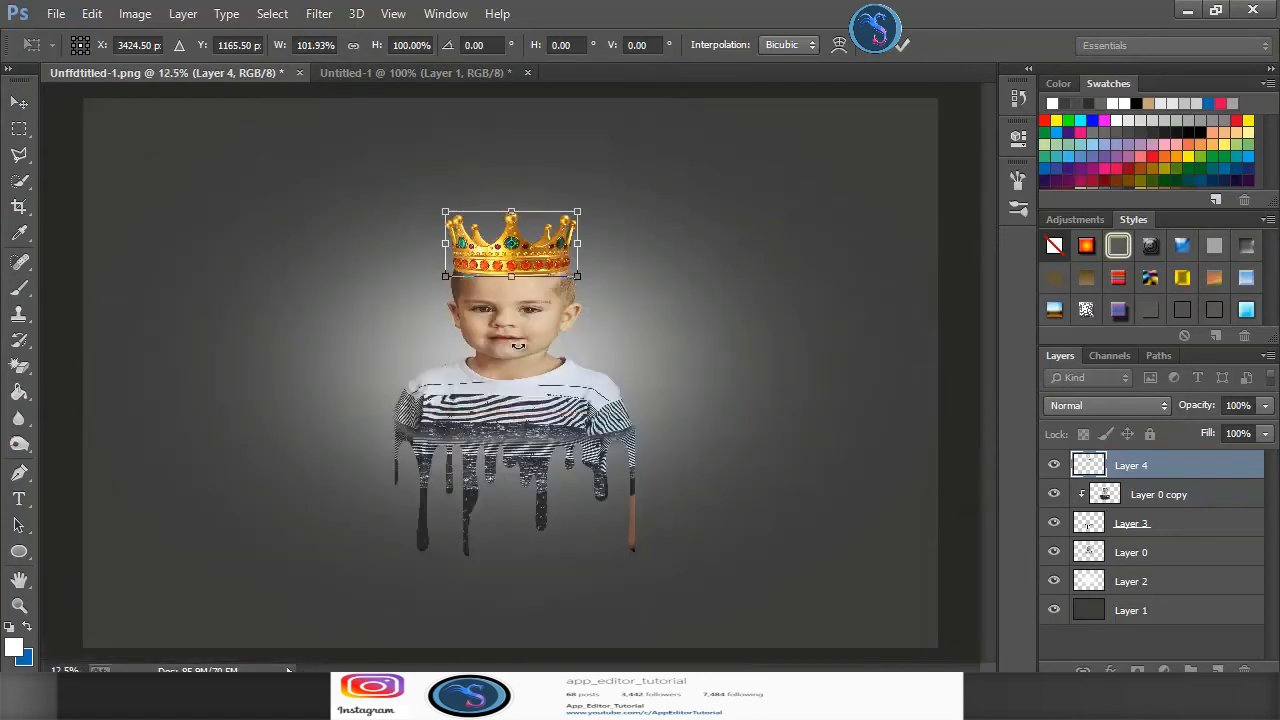
{"action": "left_click", "coordinate": [906, 47]}
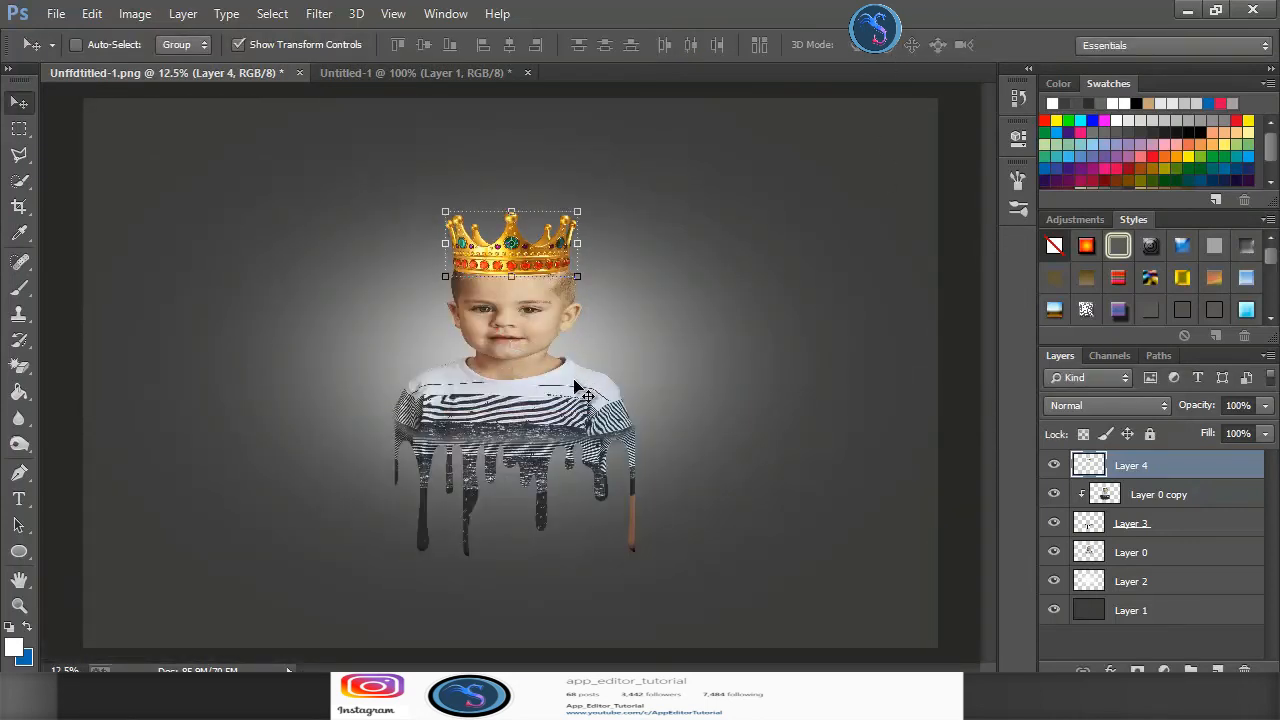
Start a black text line on a new layer below the paint drips and set its font to Deneane
{"action": "left_click", "coordinate": [1217, 668]}
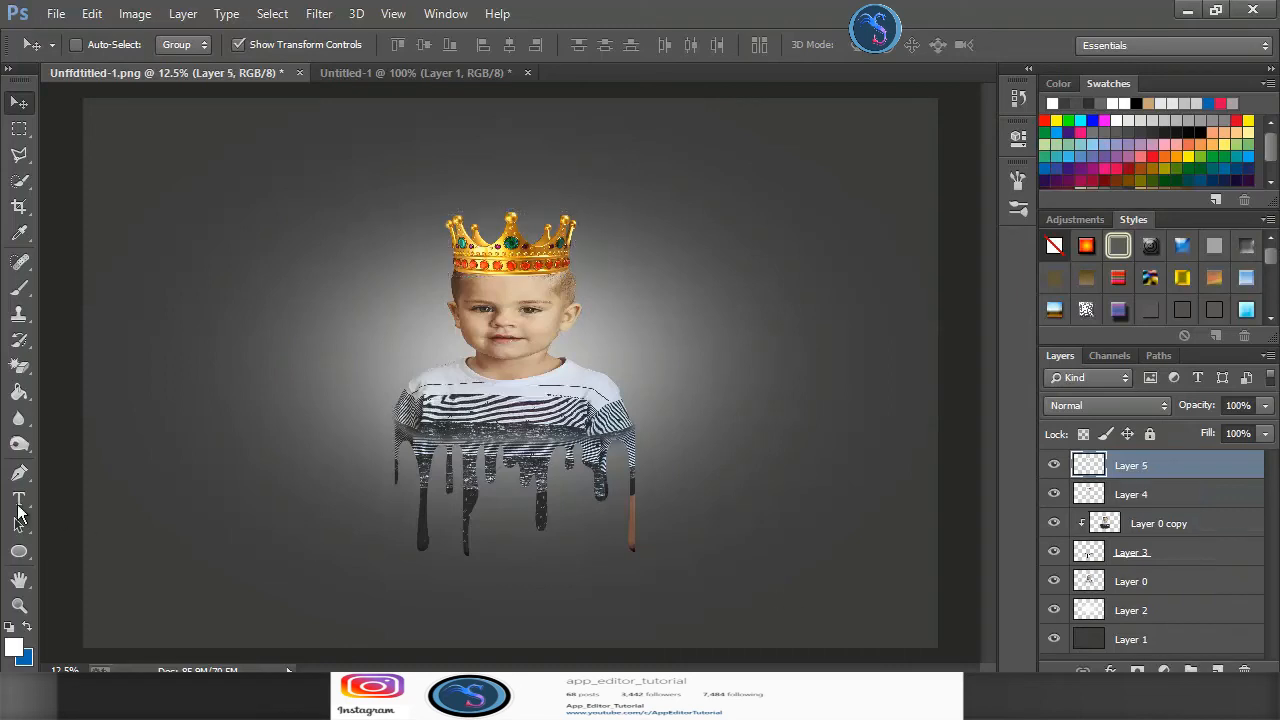
{"action": "key", "text": "t"}
{"action": "left_click", "coordinate": [1199, 130]}
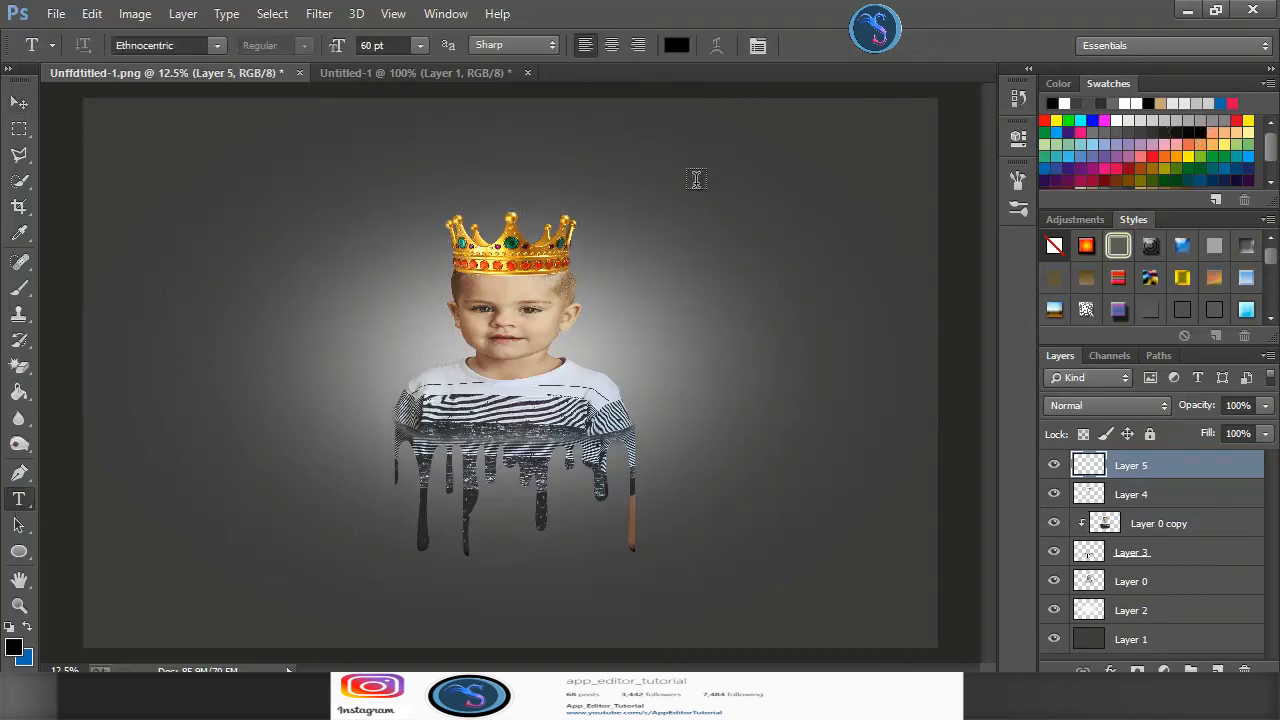
{"action": "left_click", "coordinate": [323, 610]}
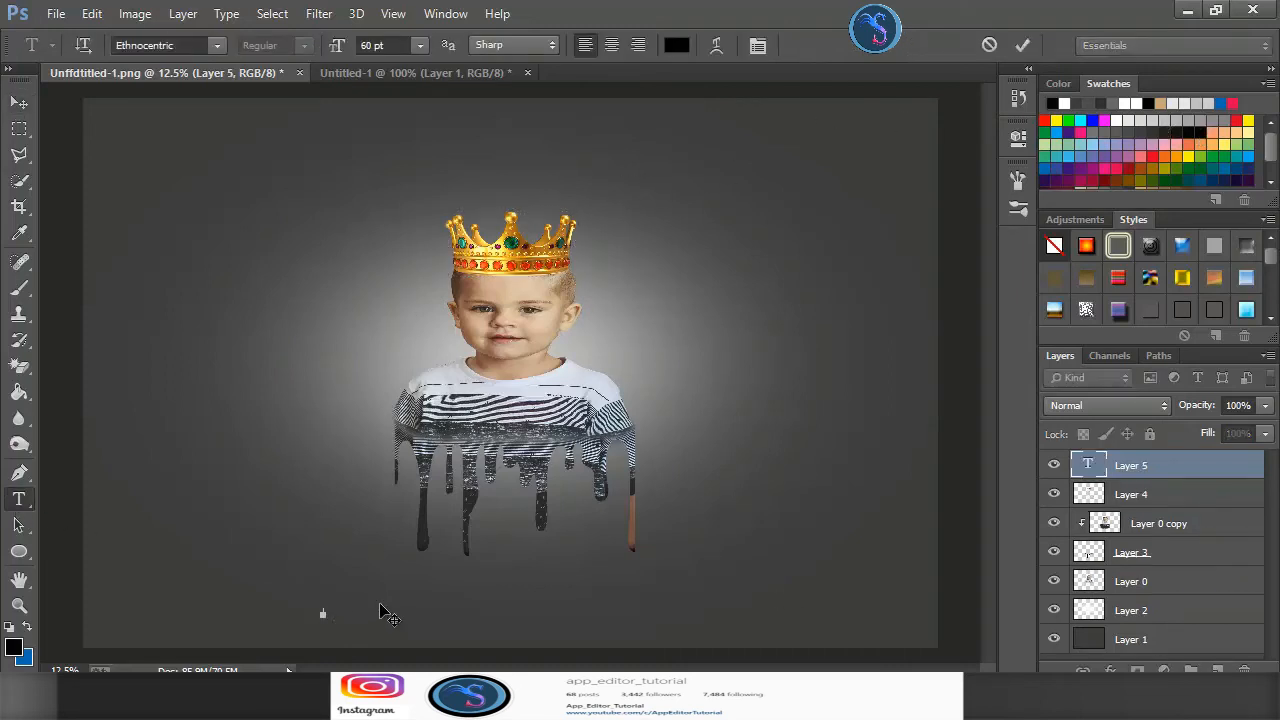
{"action": "left_click", "coordinate": [216, 45]}
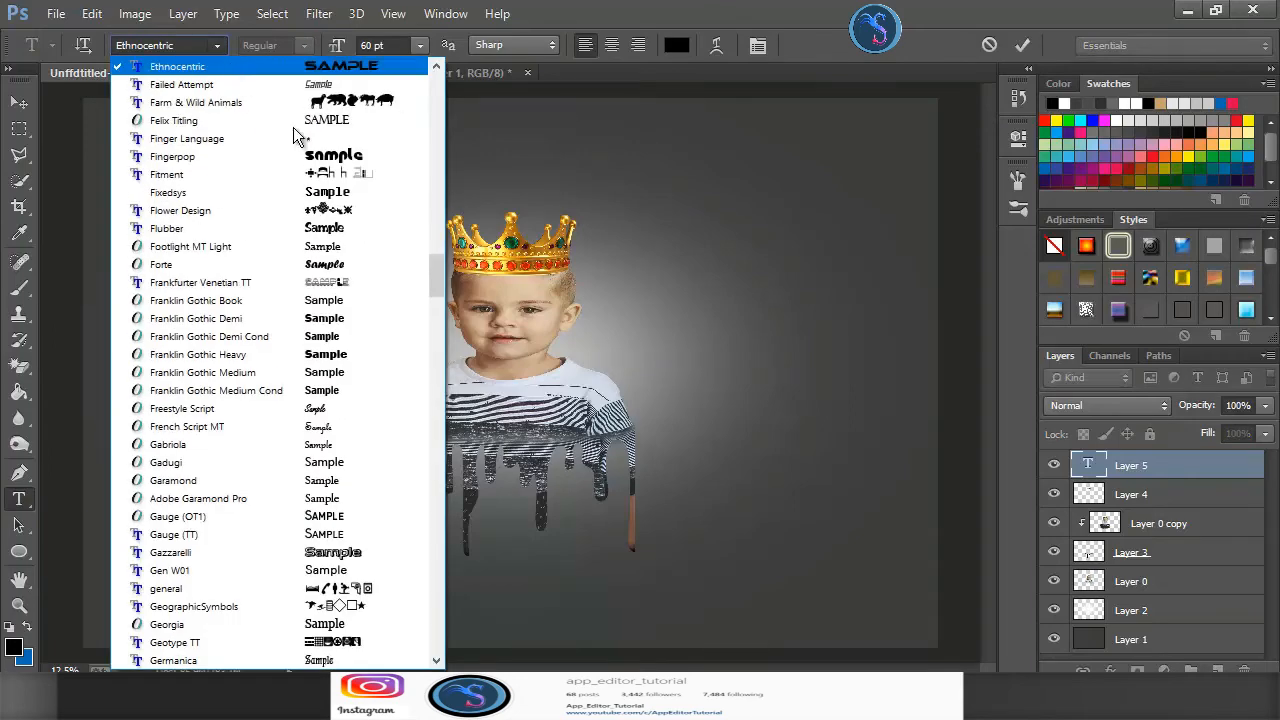
{"action": "scroll", "coordinate": [300, 150], "scroll_direction": "up", "scroll_amount": 9}
{"action": "left_click", "coordinate": [325, 229]}
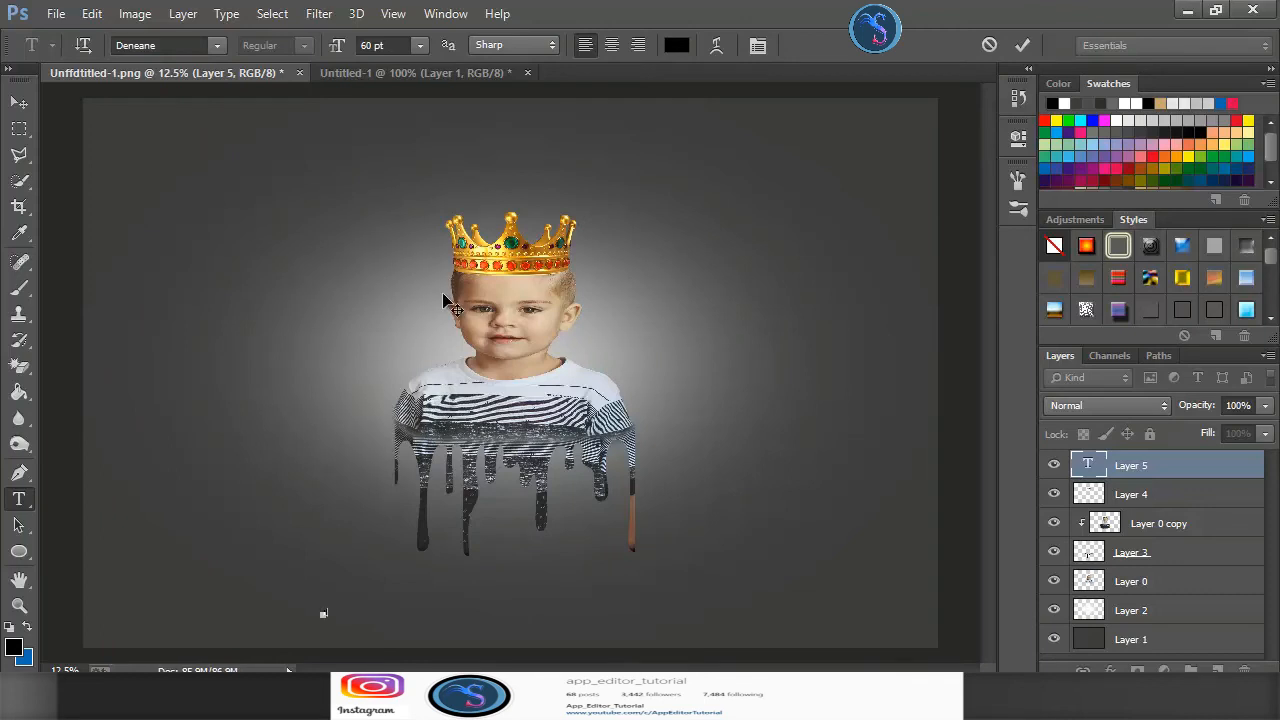
Enter the text "Iinstagram" and enlarge it into a wide title beneath the paint drips
{"action": "left_click", "coordinate": [421, 46]}
{"action": "left_click", "coordinate": [400, 380]}
{"action": "left_click", "coordinate": [421, 46]}
{"action": "left_click", "coordinate": [402, 366]}
{"action": "left_click", "coordinate": [19, 102]}
{"action": "left_click_drag", "start_coordinate": [341, 607], "coordinate": [618, 598]}
{"action": "left_click", "coordinate": [904, 46]}
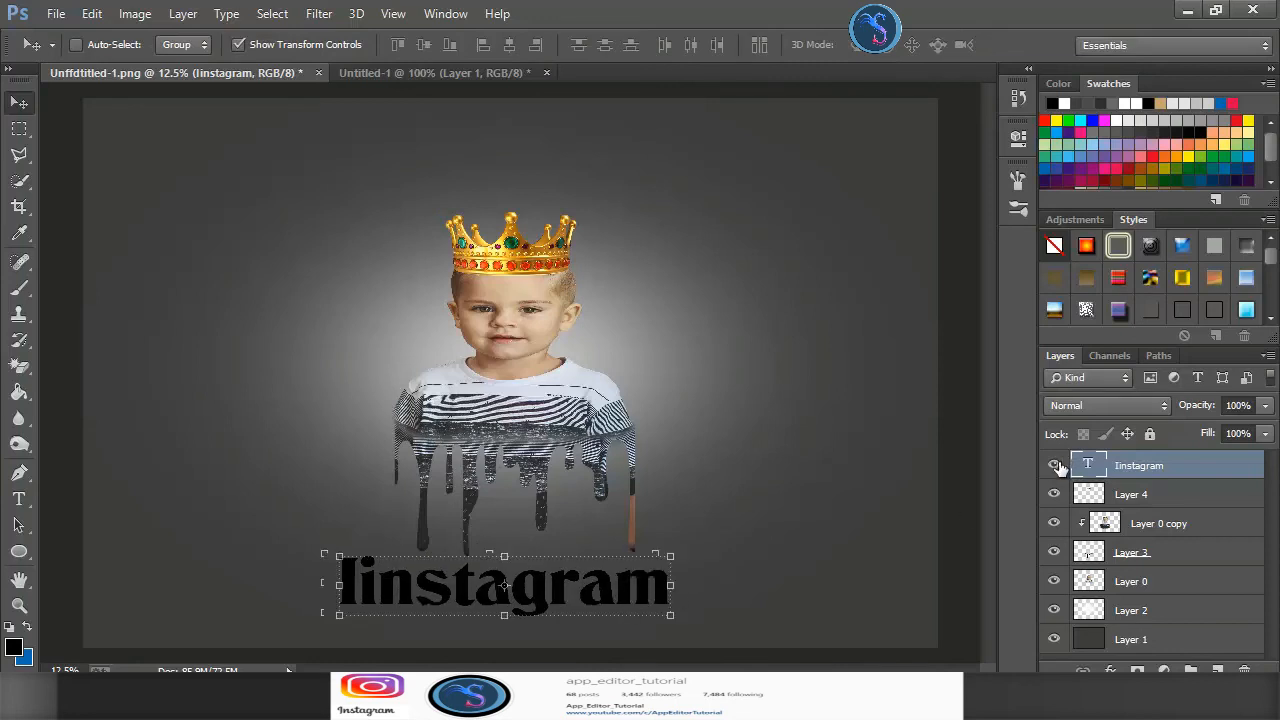
Hide the "Iinstagram" text layer and enter "instagram" in black 60 pt Deneane beneath the drips
{"action": "left_click", "coordinate": [1055, 466]}
{"action": "key", "text": "t"}
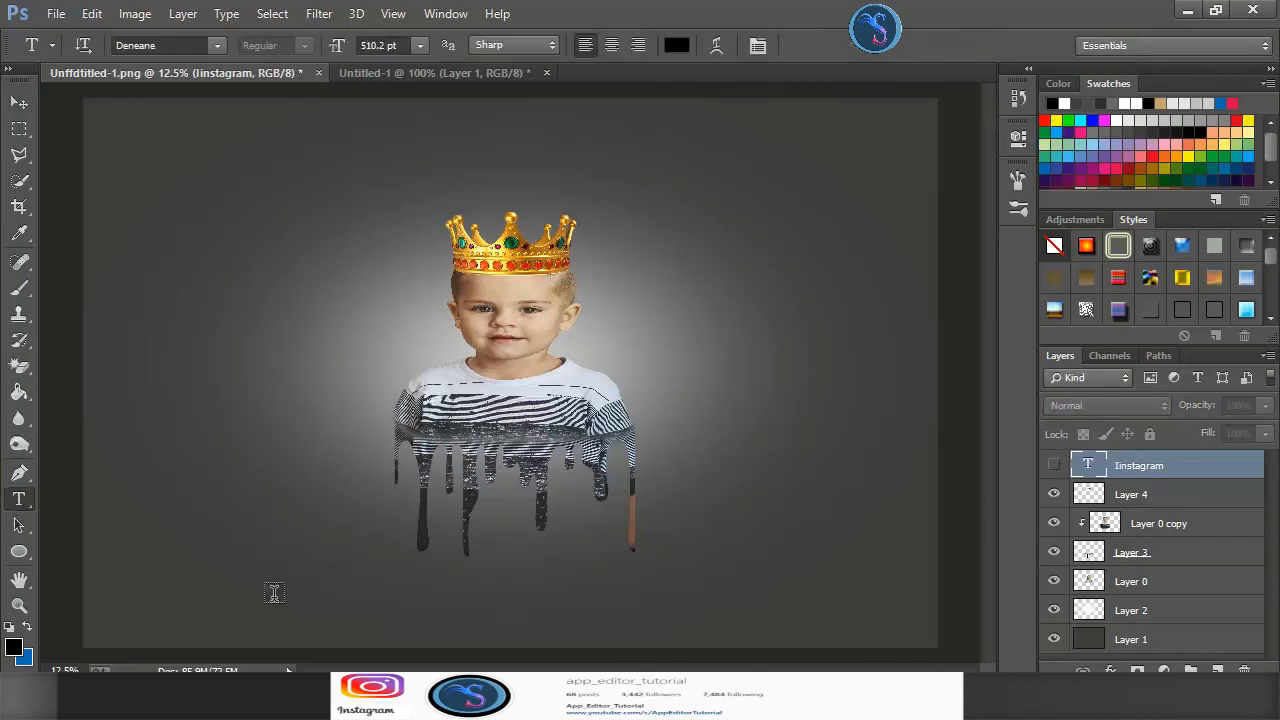
{"action": "left_click", "coordinate": [373, 593]}
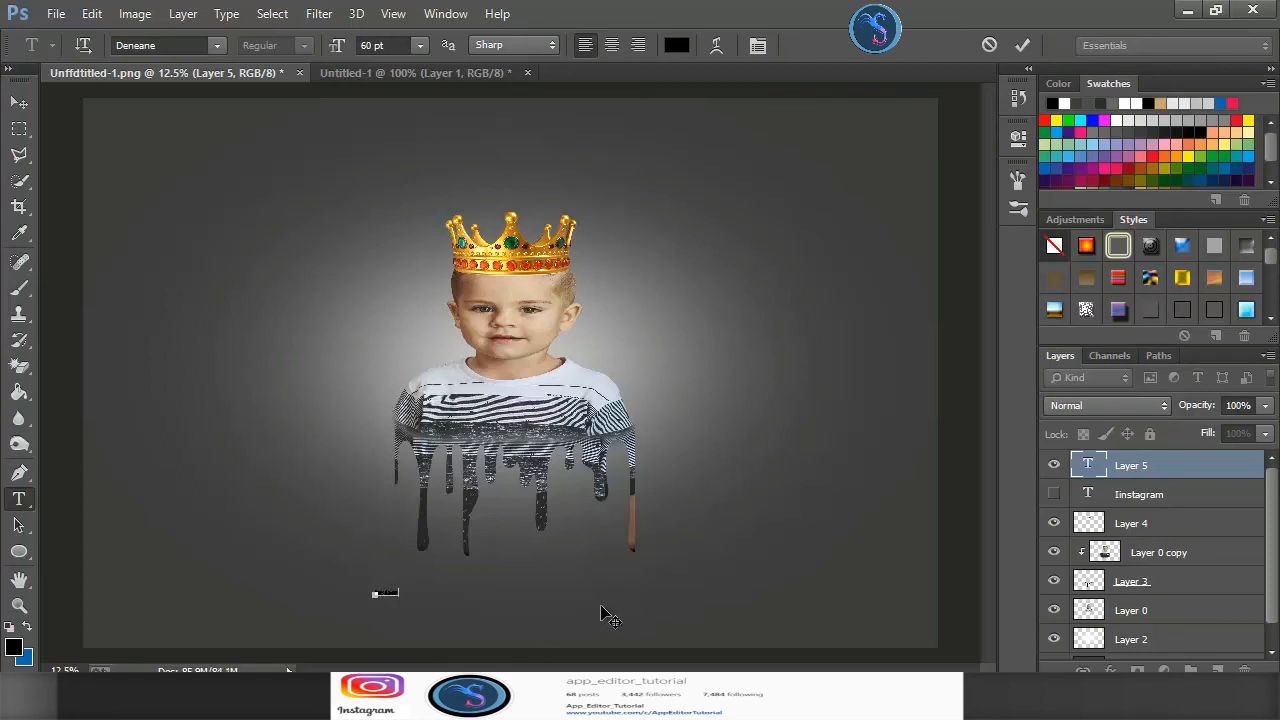
Scale the "instagram" text to 946.12% width and 717.20% height and place it just below the paint drips
{"action": "left_click", "coordinate": [19, 102]}
{"action": "left_click_drag", "start_coordinate": [392, 590], "coordinate": [662, 570]}
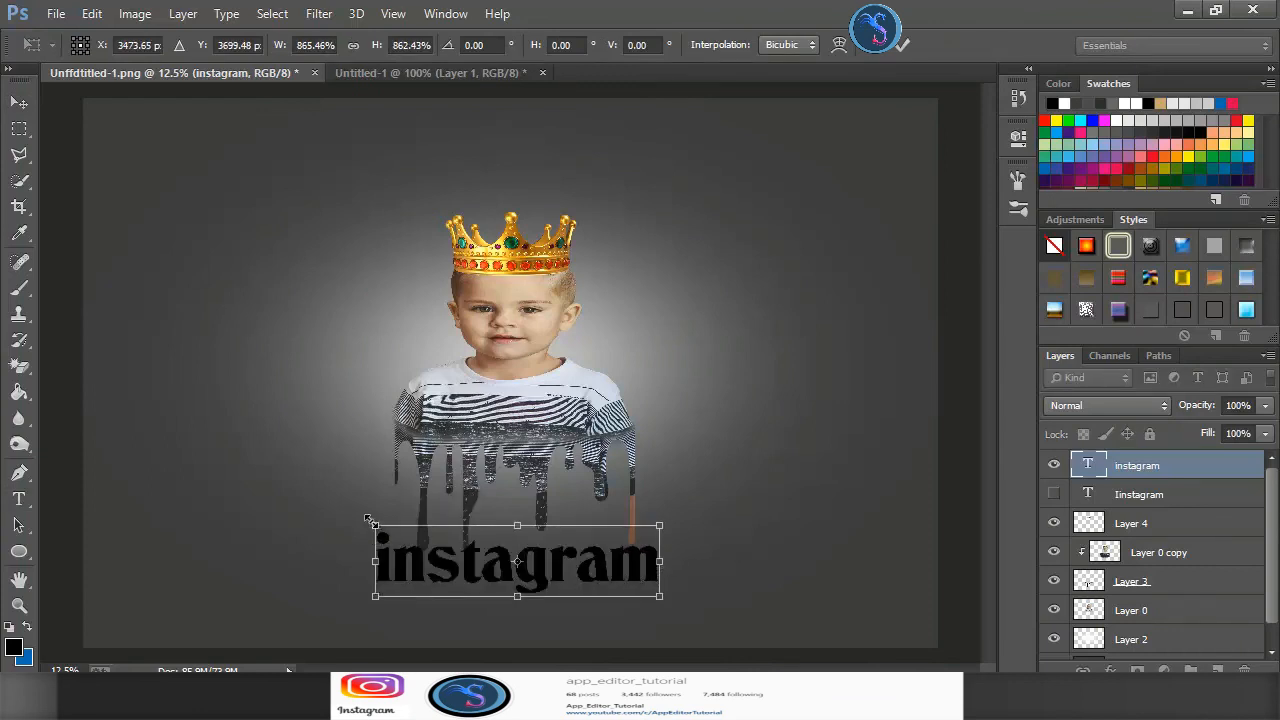
{"action": "left_click_drag", "start_coordinate": [368, 520], "coordinate": [351, 518]}
{"action": "left_click_drag", "start_coordinate": [572, 570], "coordinate": [577, 601]}
{"action": "left_click_drag", "start_coordinate": [662, 634], "coordinate": [670, 611]}
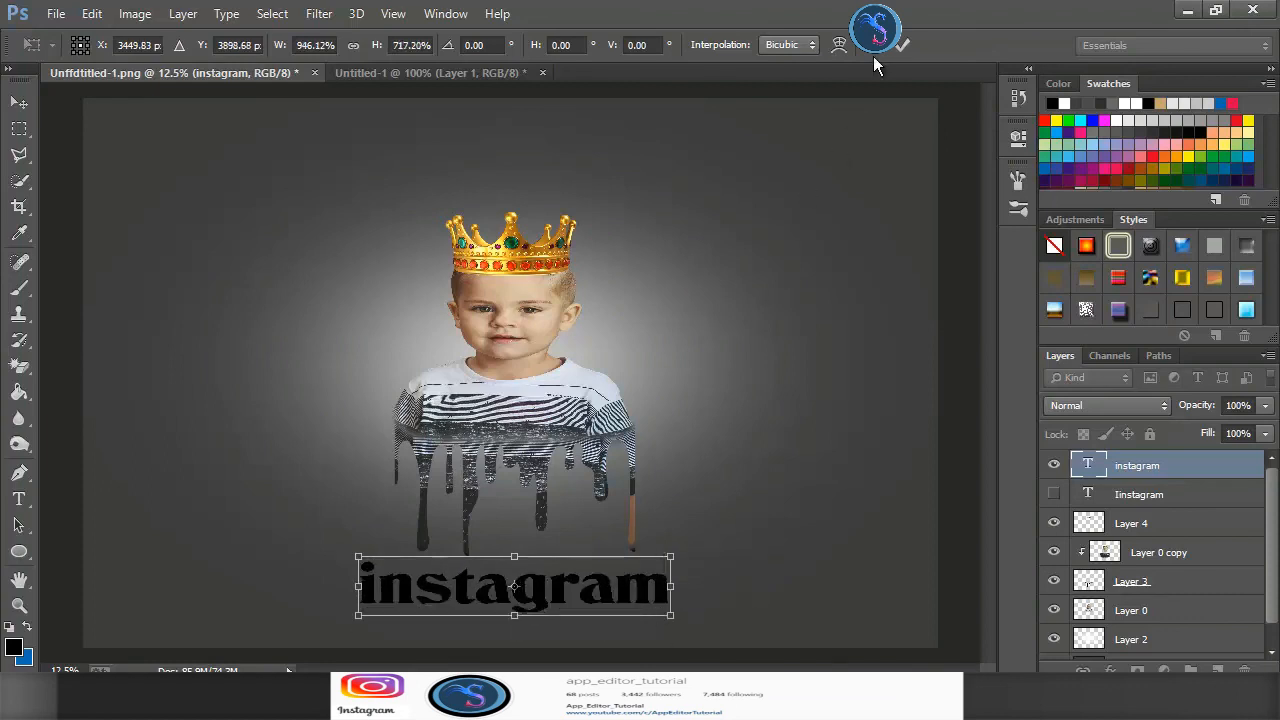
{"action": "left_click", "coordinate": [900, 45]}
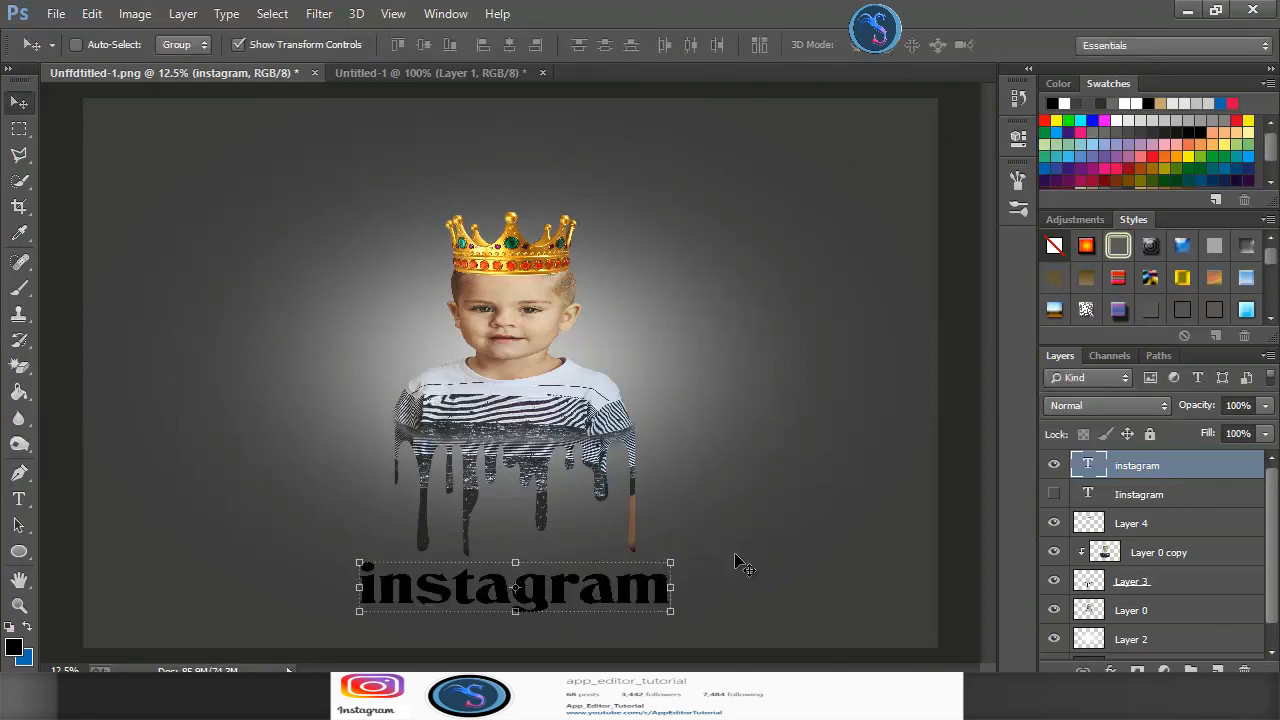
Bring the blue verified badge into the portrait from the Untitled-1 document, scaled to 326.09% width and 210.33% height, left of the "instagram" text
{"action": "left_click", "coordinate": [434, 73]}
{"action": "left_click_drag", "start_coordinate": [491, 257], "coordinate": [323, 611]}
{"action": "left_click_drag", "start_coordinate": [286, 571], "coordinate": [286, 565]}
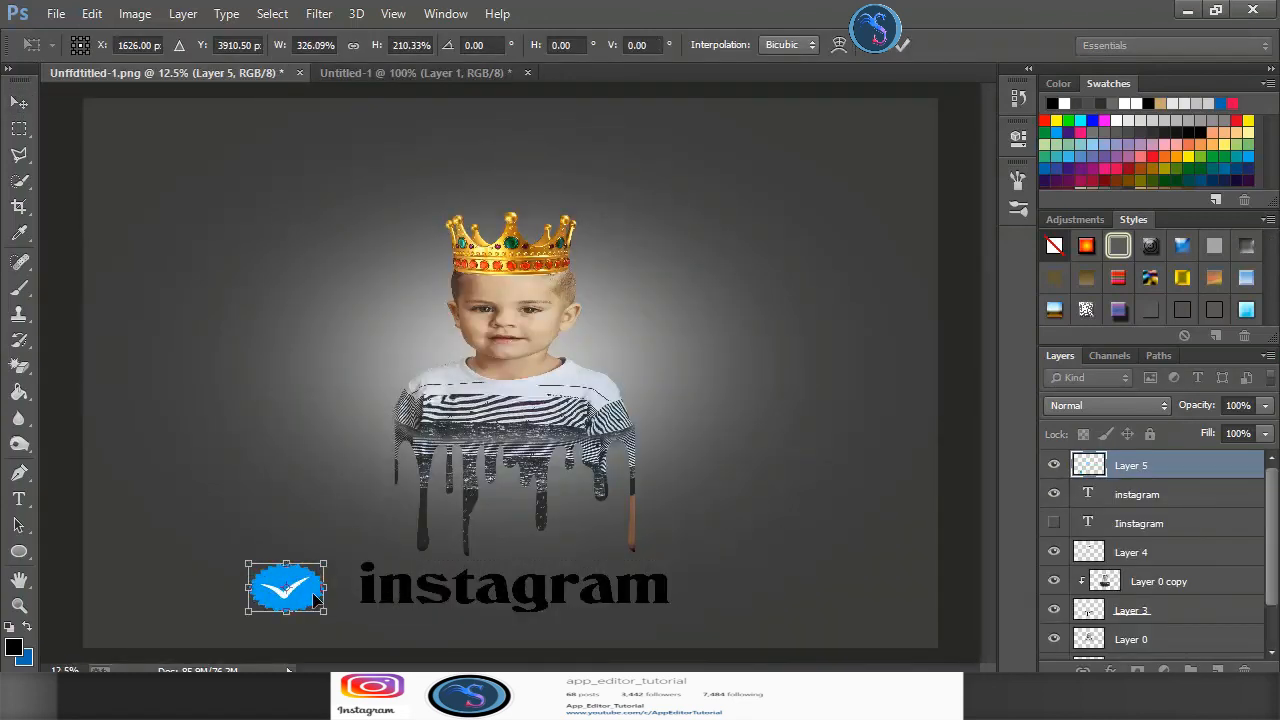
{"action": "left_click", "coordinate": [902, 44]}
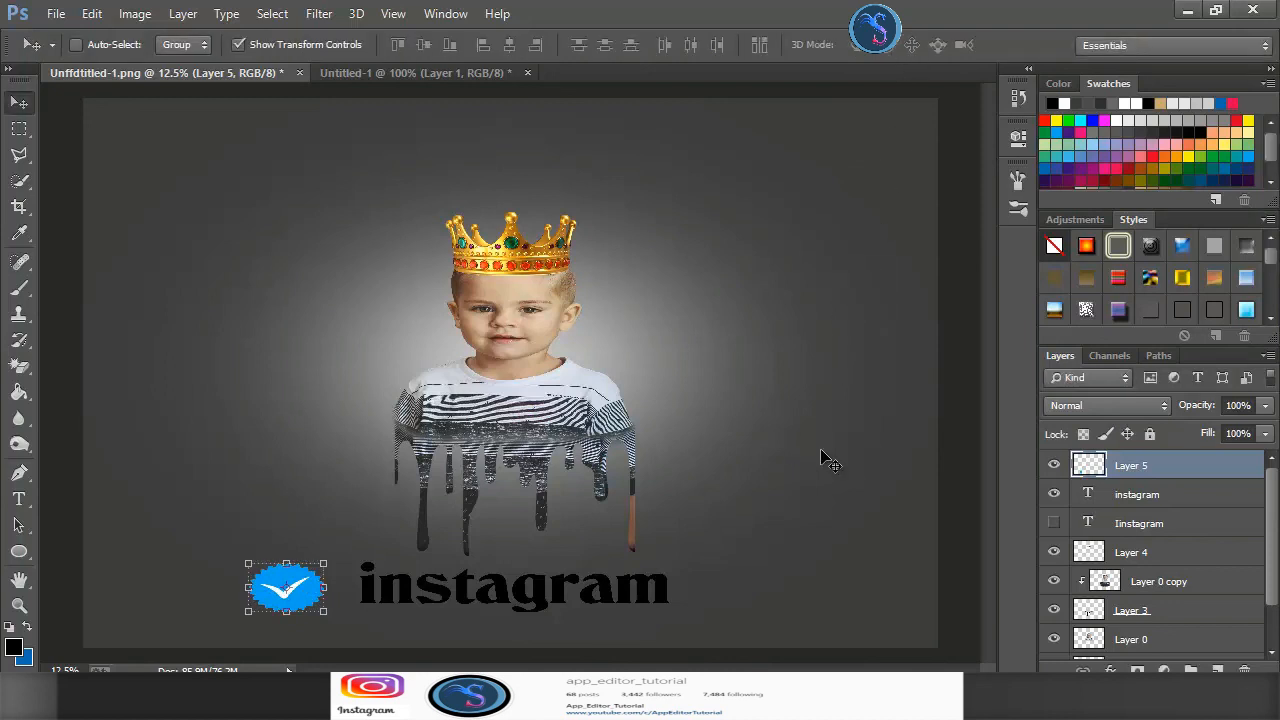